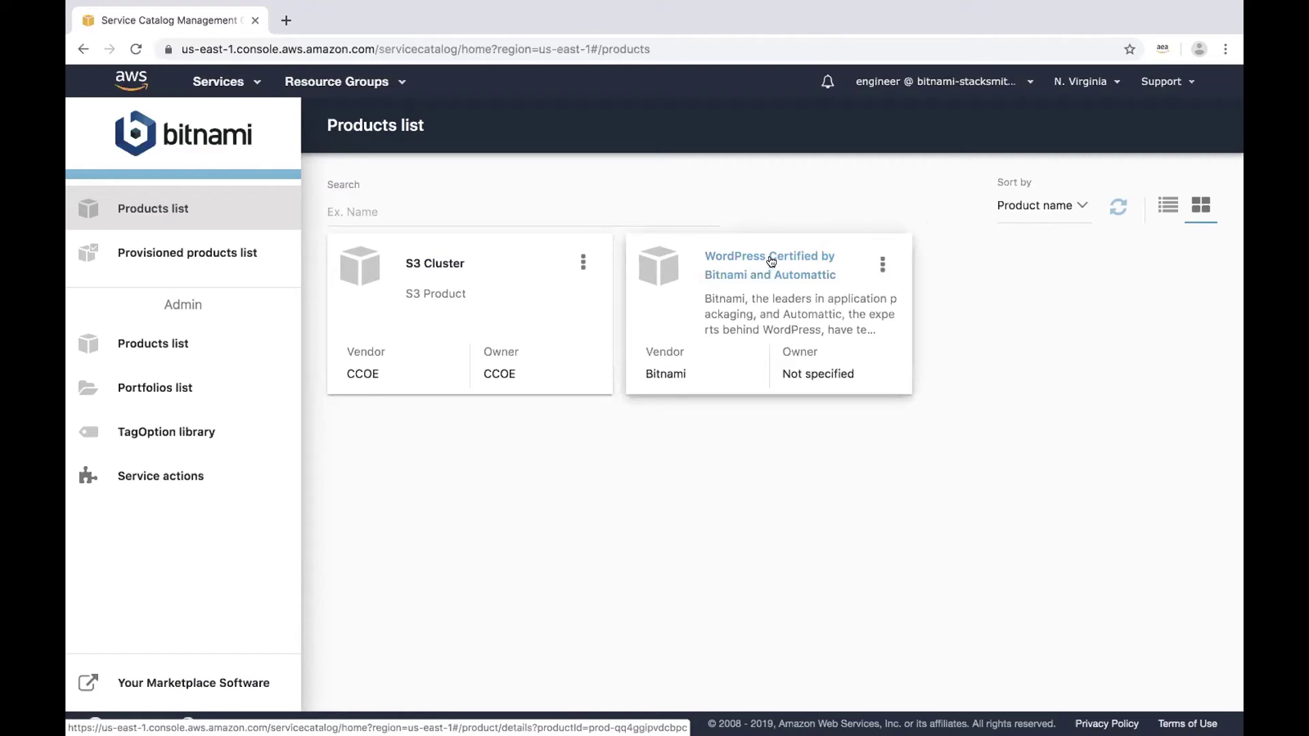
# Start launching the WordPress Certified by Bitnami and Automattic product, name the provisioned product Demo, and continue to its parameters
pyautogui.click(771, 262)
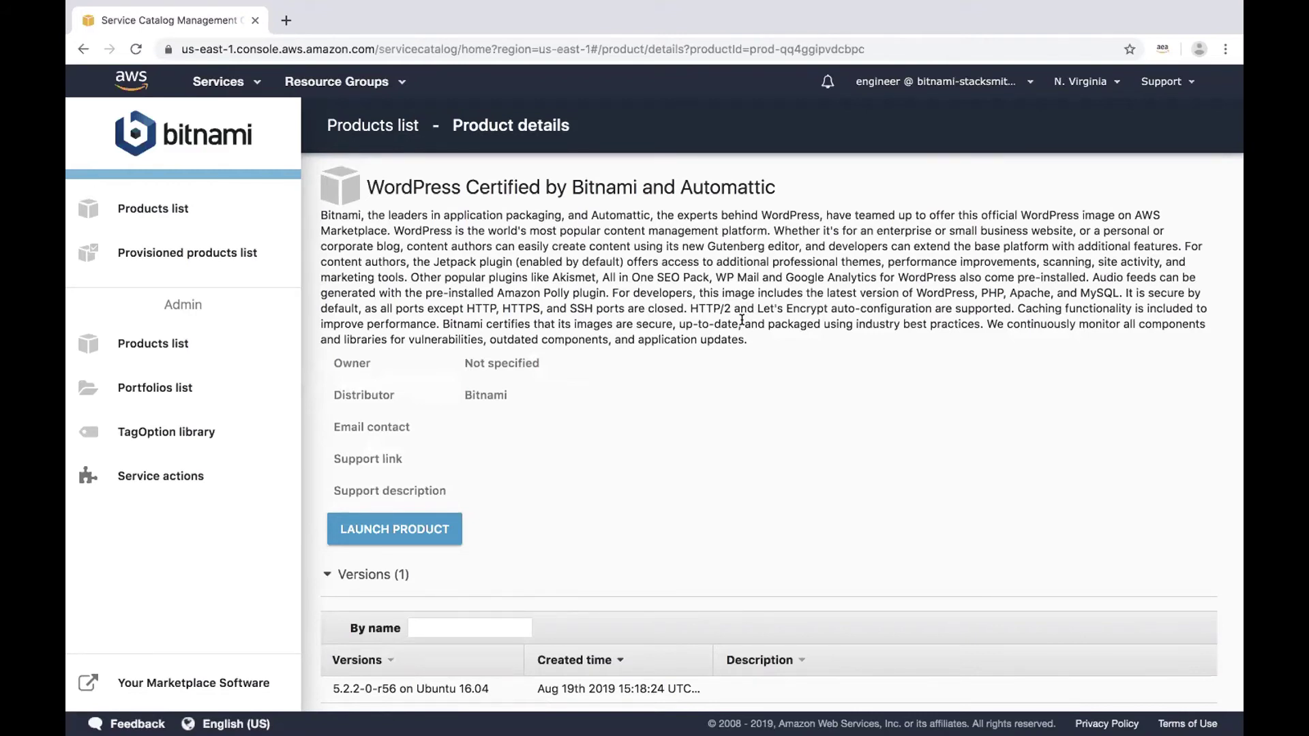
pyautogui.scroll(-5, 741, 319)
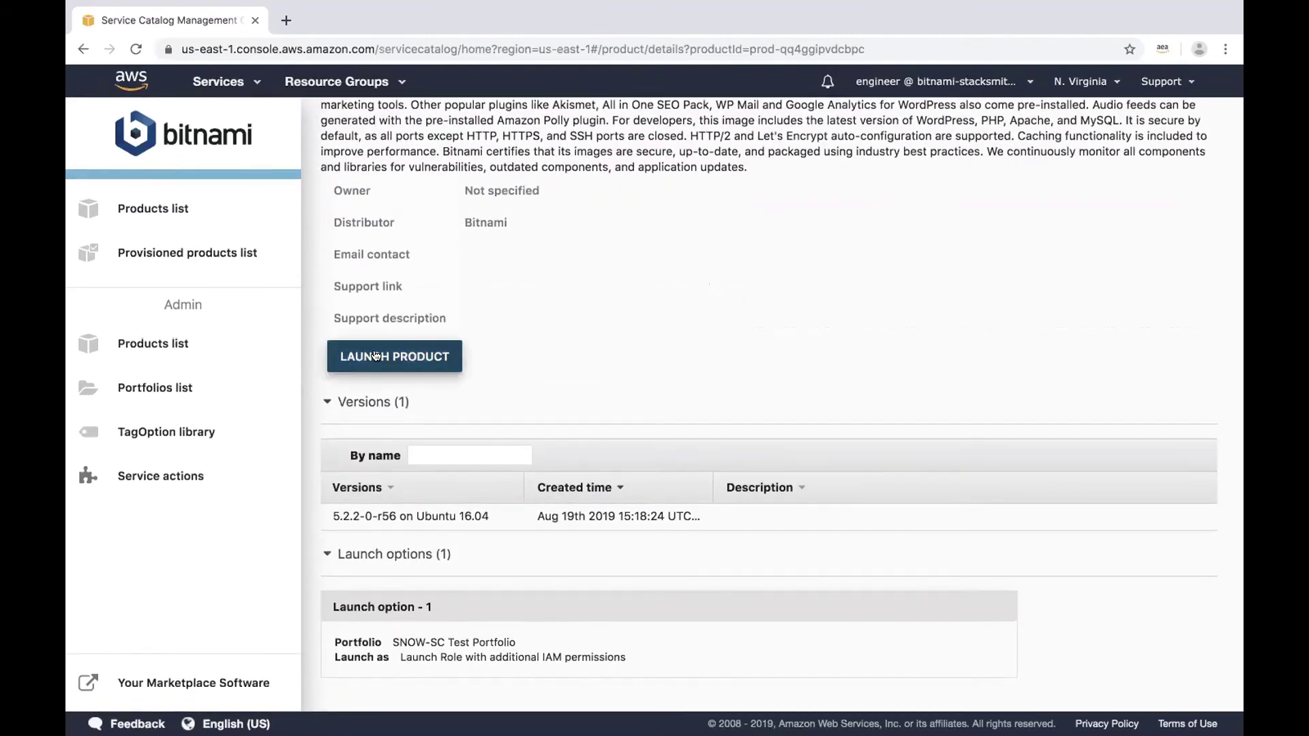
pyautogui.click(426, 356)
pyautogui.click(709, 482)
pyautogui.write('Demo')
pyautogui.scroll(-2, 802, 481)
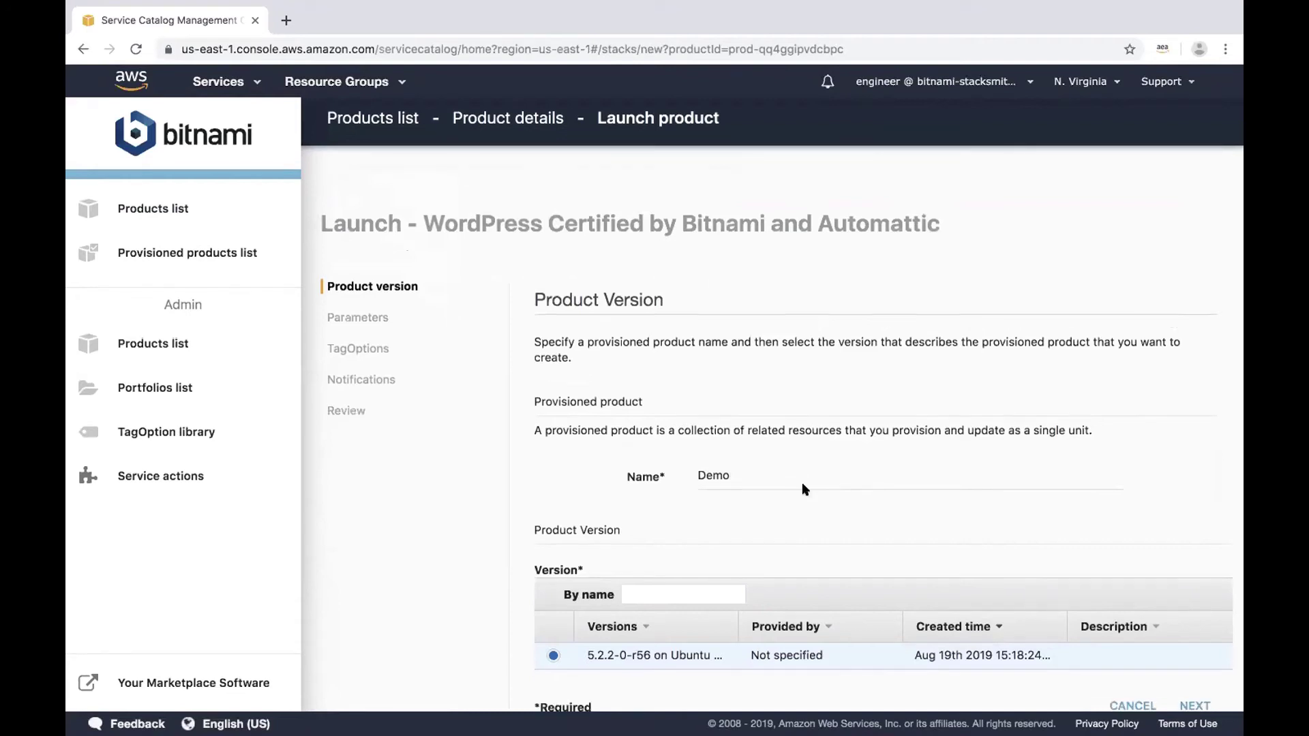
pyautogui.click(1195, 668)
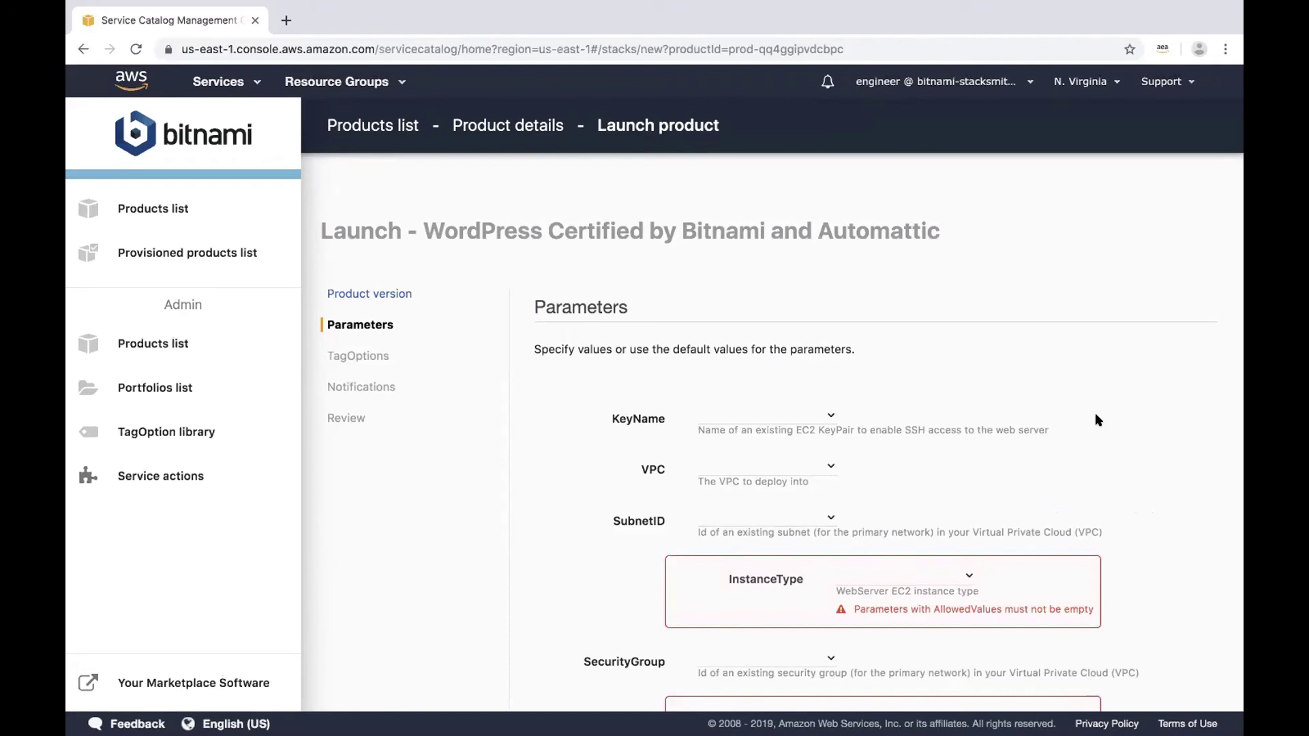
# Set the launch parameters KeyName to WordpressDemo, VPC to vpc-01a3e756c95a84b4e and SubnetID to subnet-0073f7f14d7797fd3
pyautogui.scroll(-3, 1095, 419)
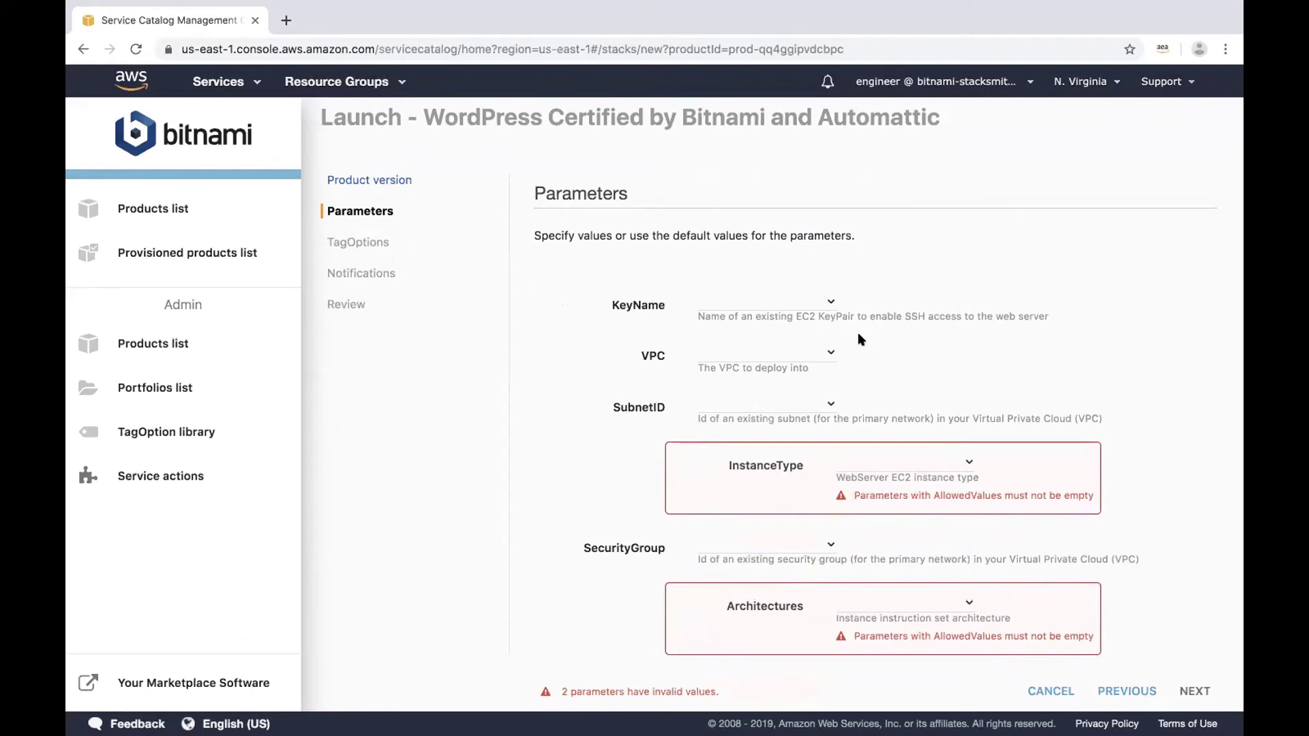
pyautogui.click(823, 295)
pyautogui.click(764, 433)
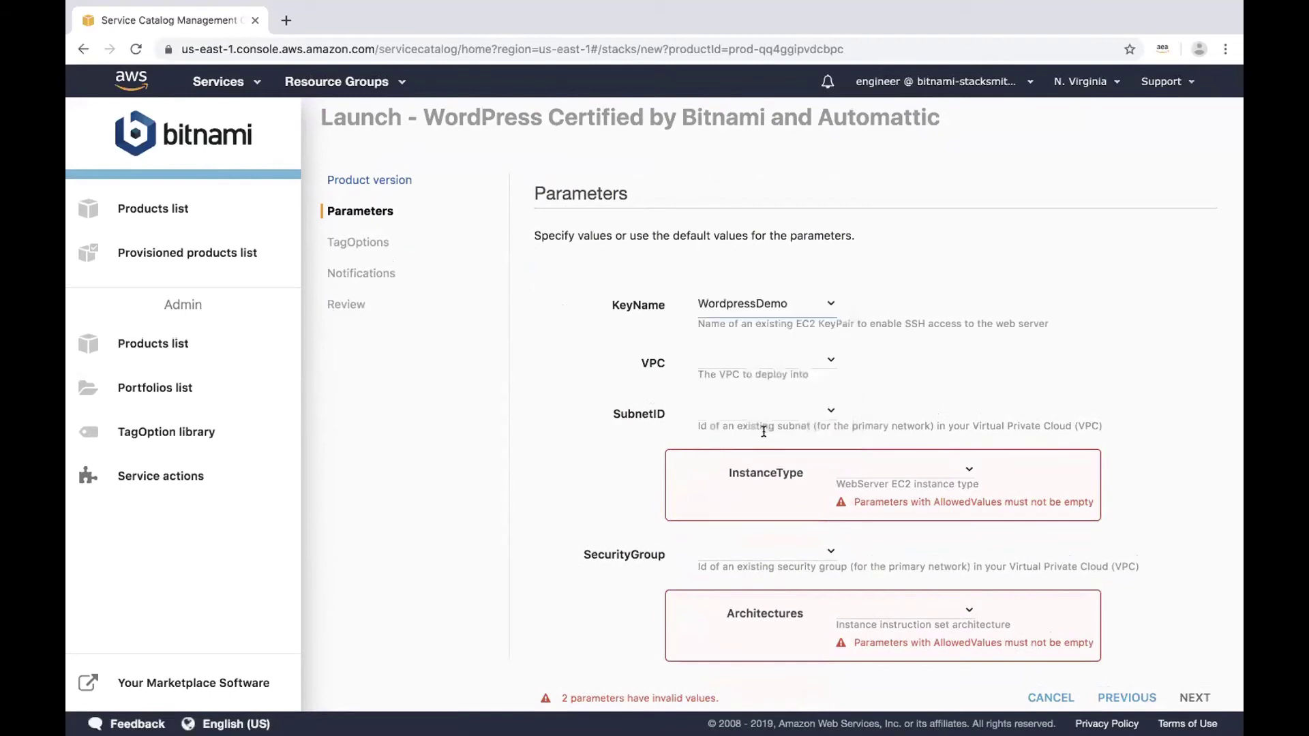
pyautogui.click(808, 361)
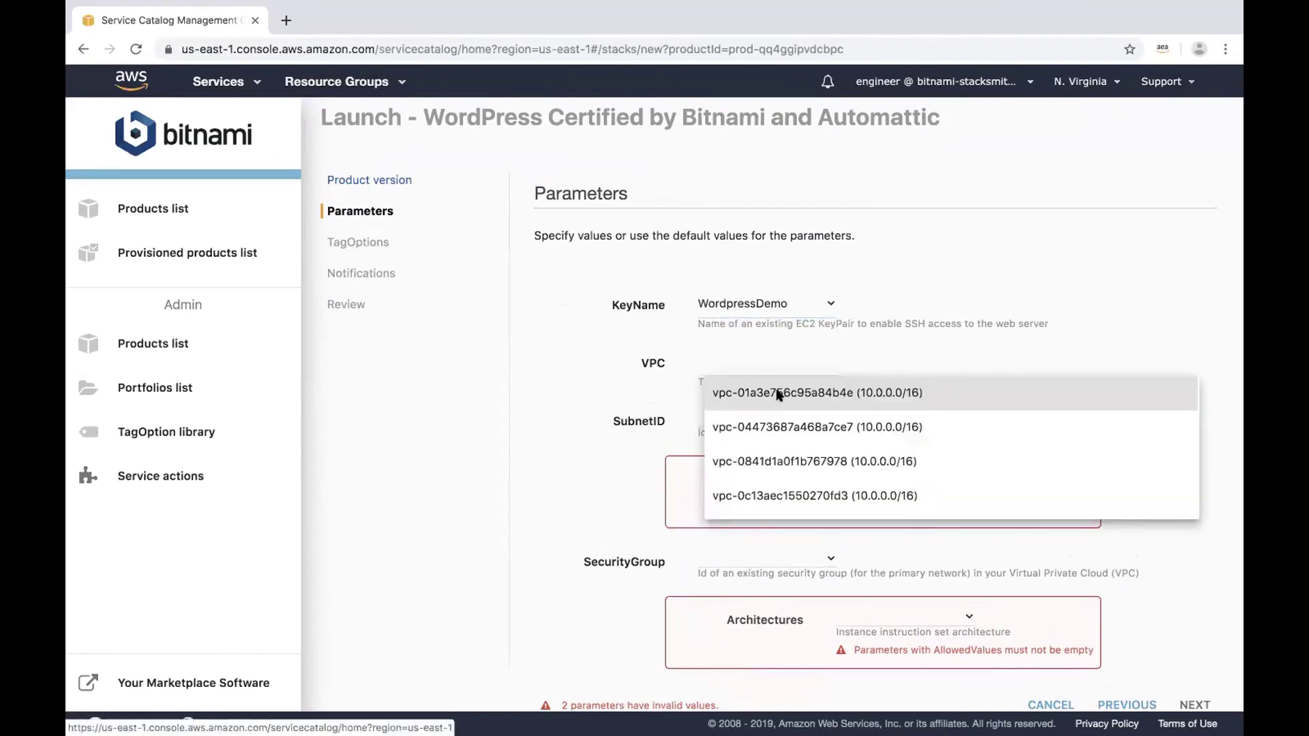
pyautogui.click(779, 393)
pyautogui.click(794, 420)
pyautogui.click(762, 454)
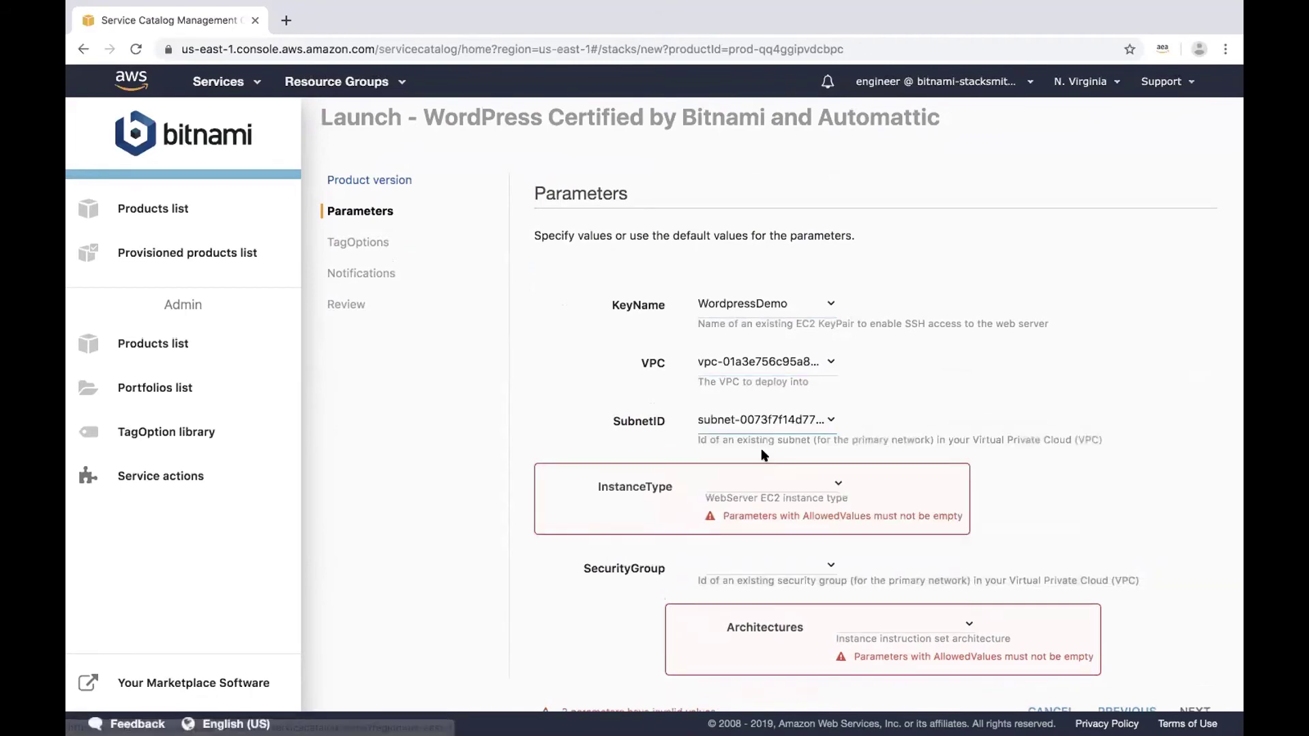
# Choose c5d.9xlarge as the web server's InstanceType
pyautogui.scroll(-1, 762, 454)
pyautogui.click(748, 469)
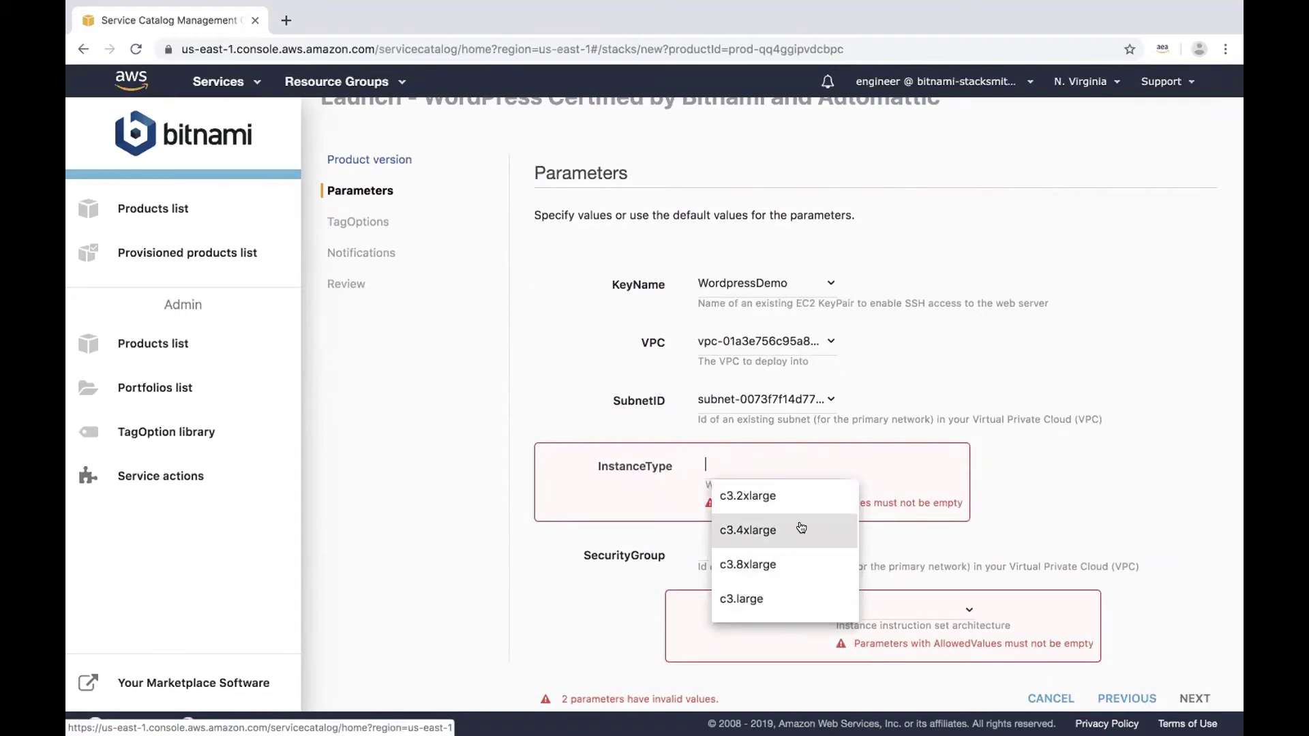
pyautogui.scroll(-5, 801, 528)
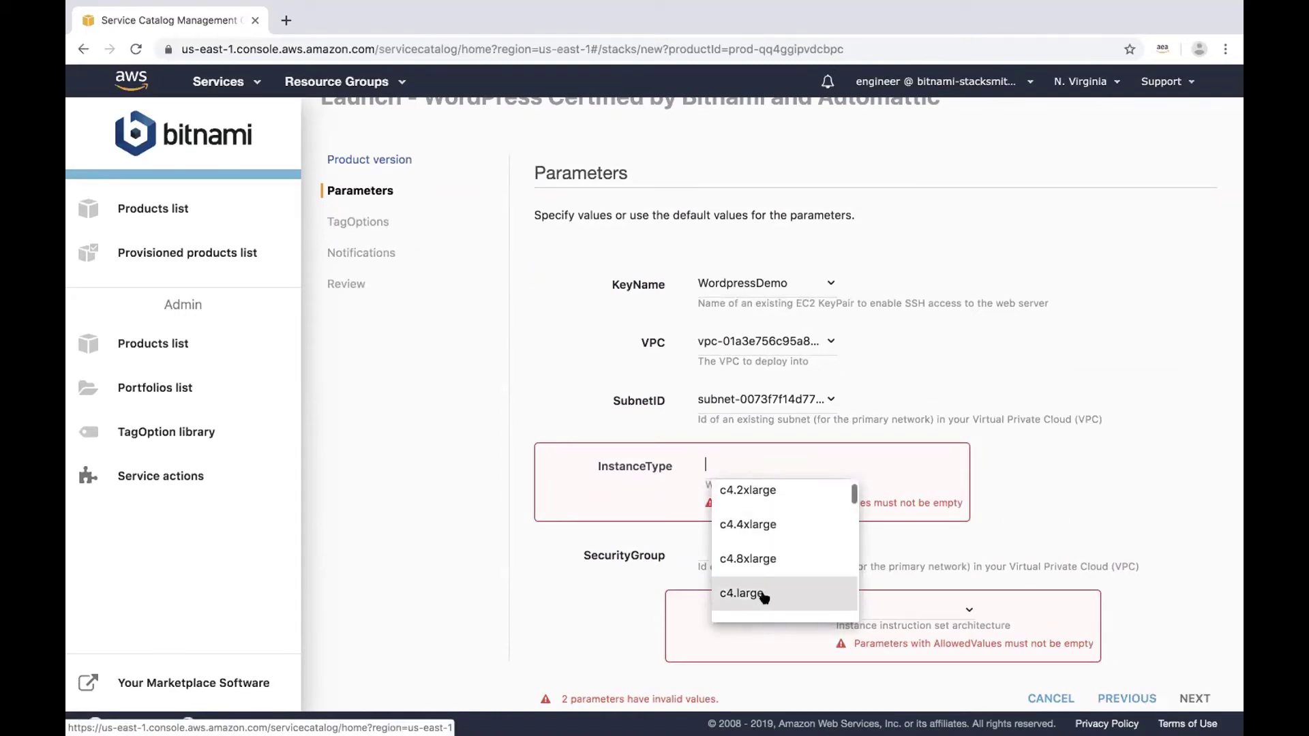
pyautogui.scroll(-3, 773, 525)
pyautogui.scroll(-2, 777, 524)
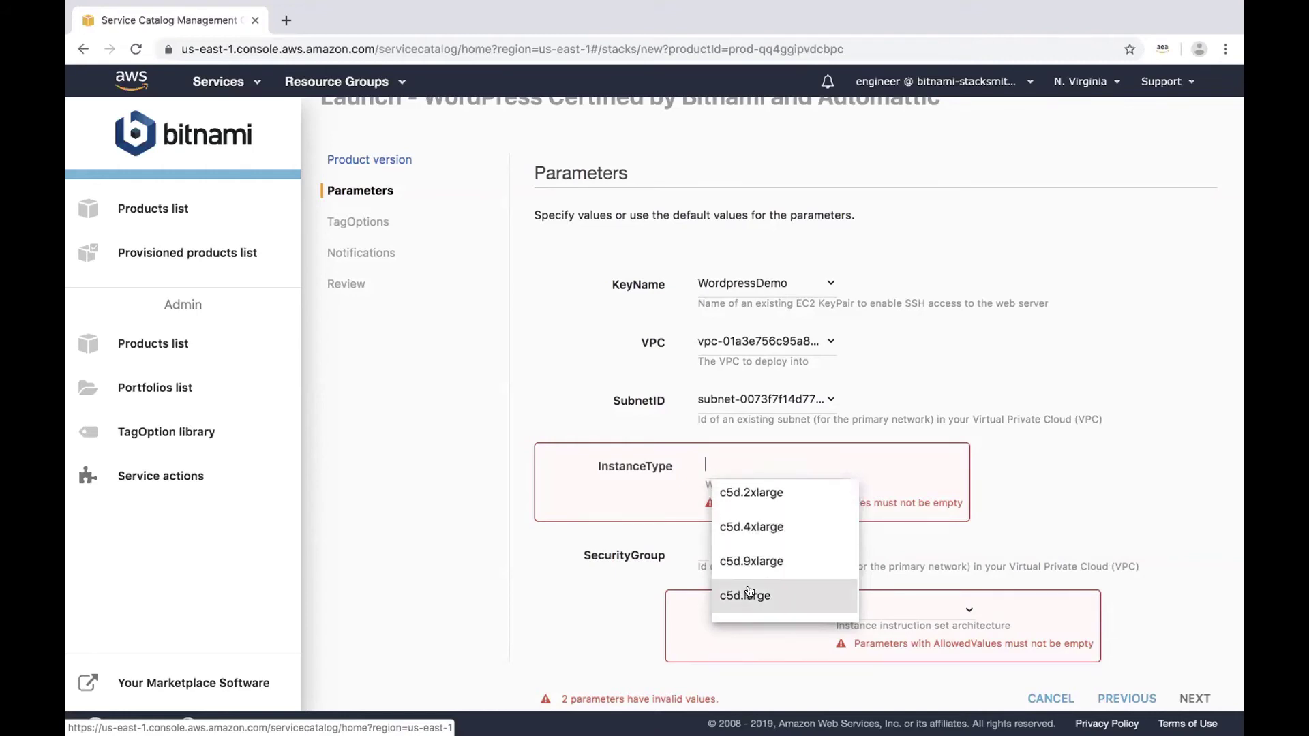
pyautogui.click(754, 561)
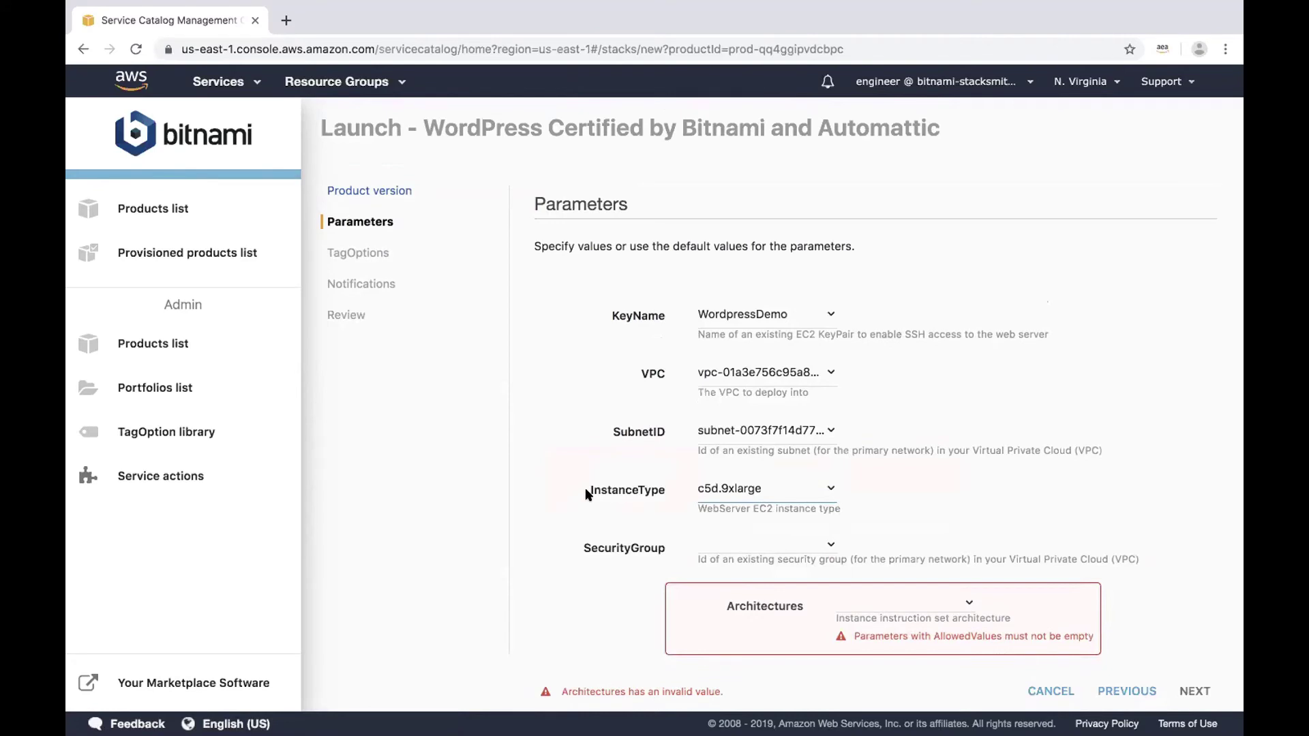
pyautogui.moveTo(587, 492); pyautogui.dragTo(662, 496)
pyautogui.click(544, 399)
# Set SecurityGroup to sg-0316440aee5d64968 and Architectures to x86-64, and continue to the TagOptions
pyautogui.click(816, 538)
pyautogui.click(745, 578)
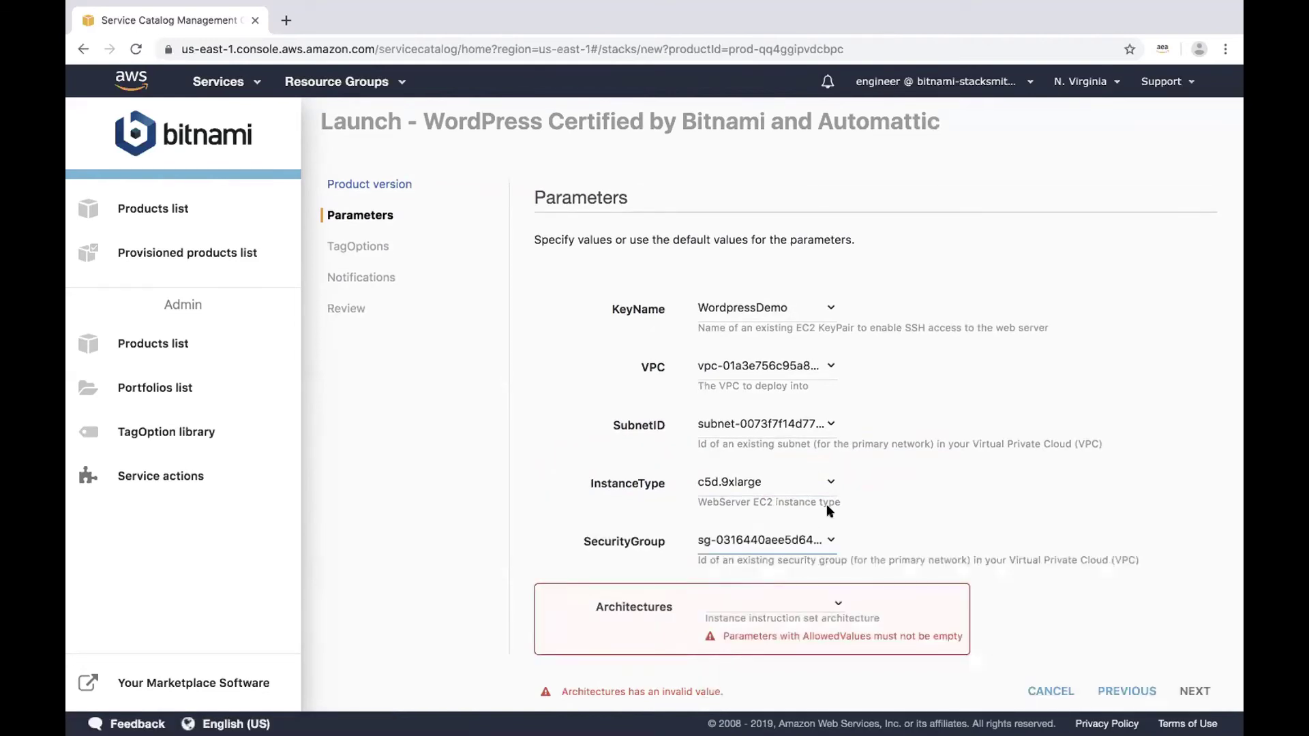
pyautogui.click(770, 600)
pyautogui.click(737, 619)
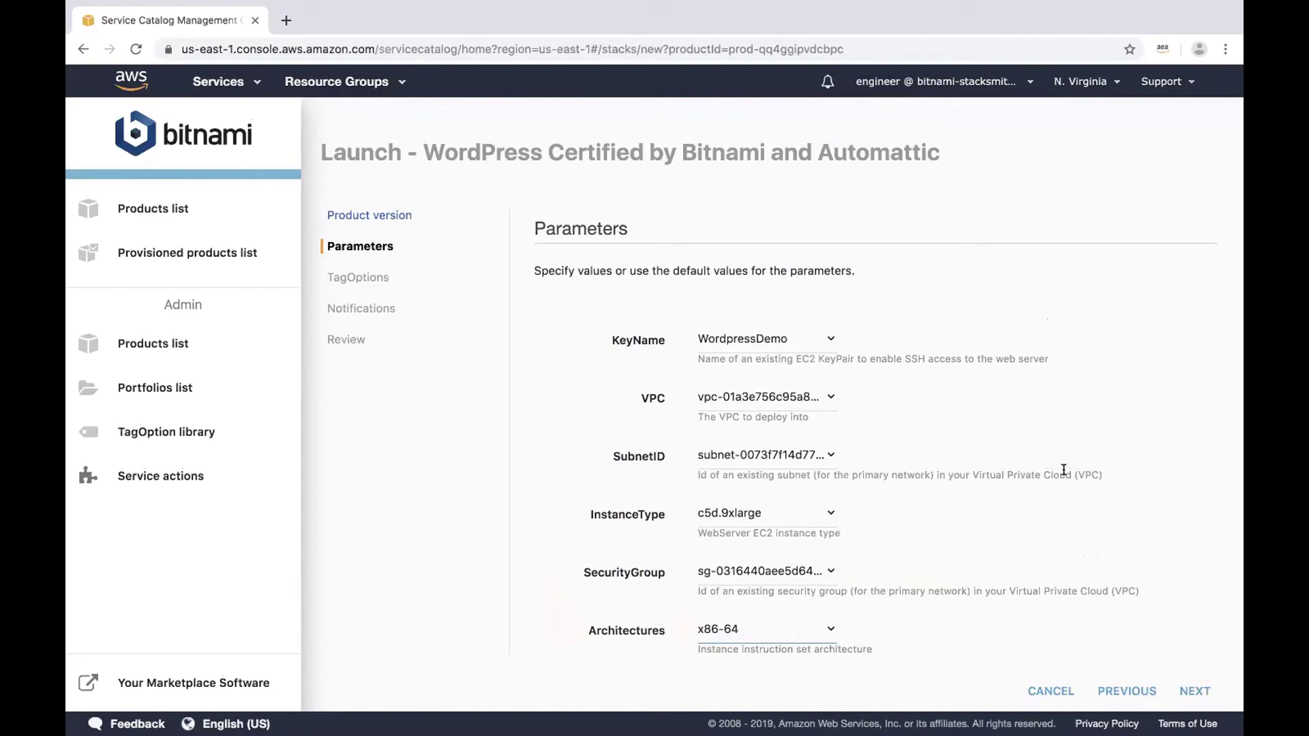
pyautogui.click(1189, 690)
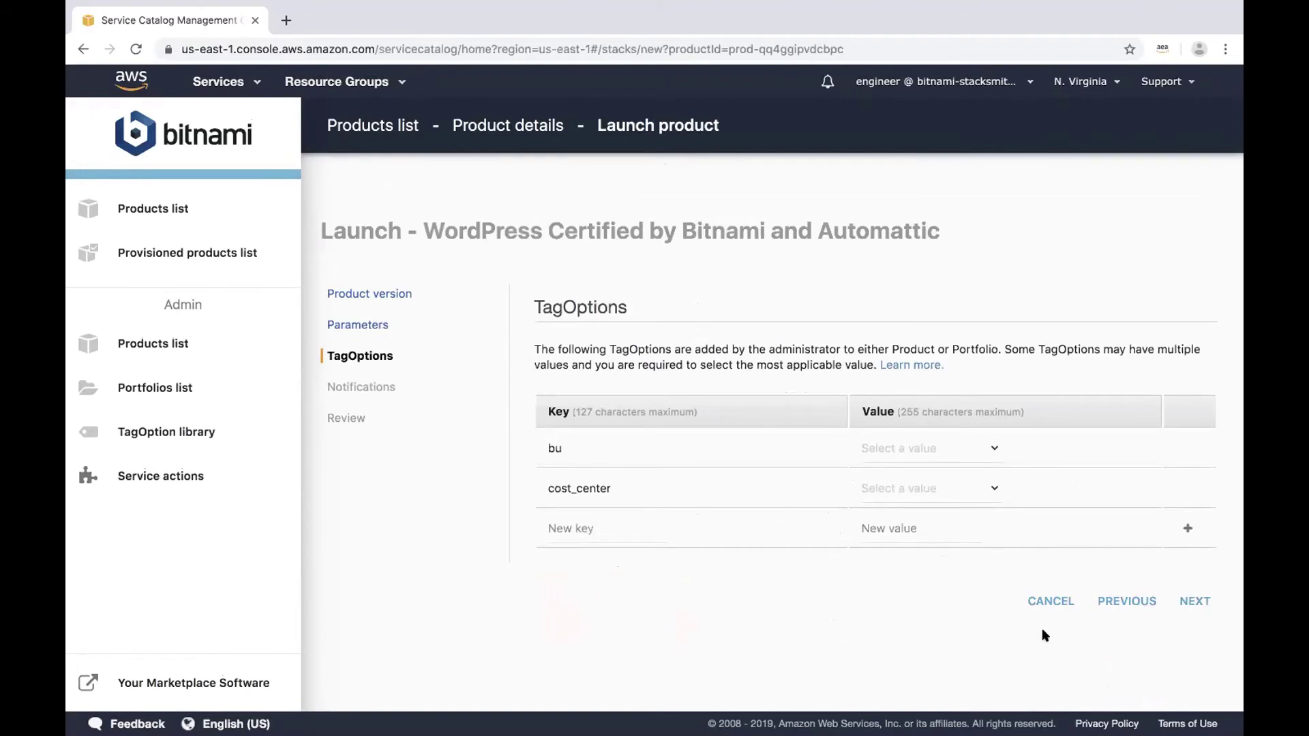
# Assign the tag values engineering to bu and dev to cost_center, and continue to the notification settings
pyautogui.click(1188, 602)
pyautogui.scroll(-1, 1023, 559)
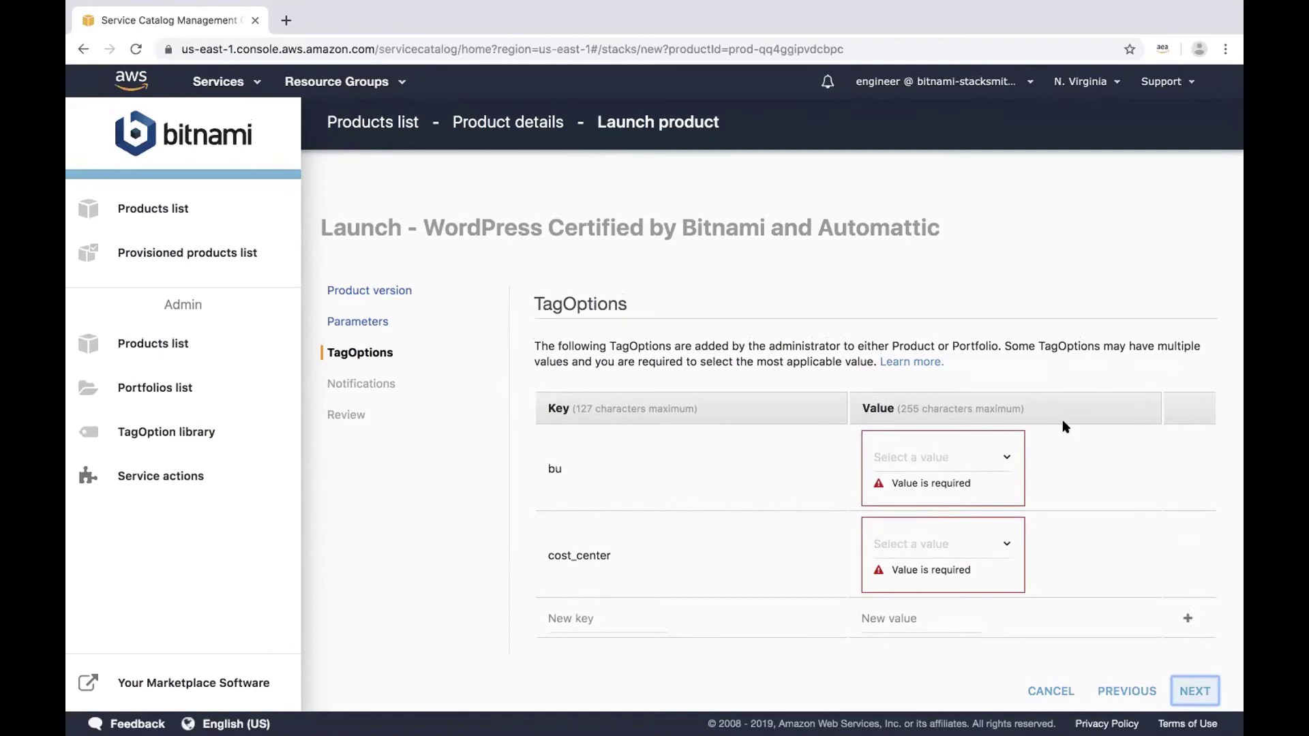
pyautogui.click(982, 442)
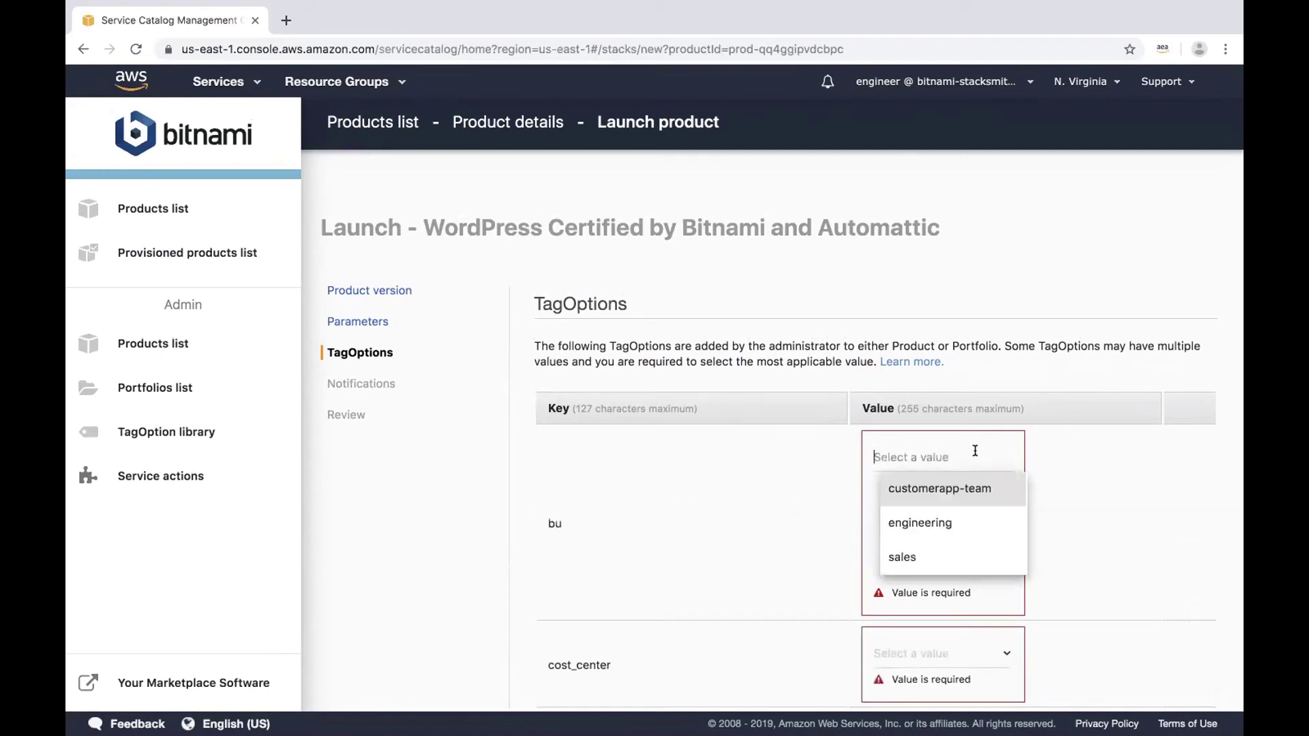
pyautogui.click(927, 519)
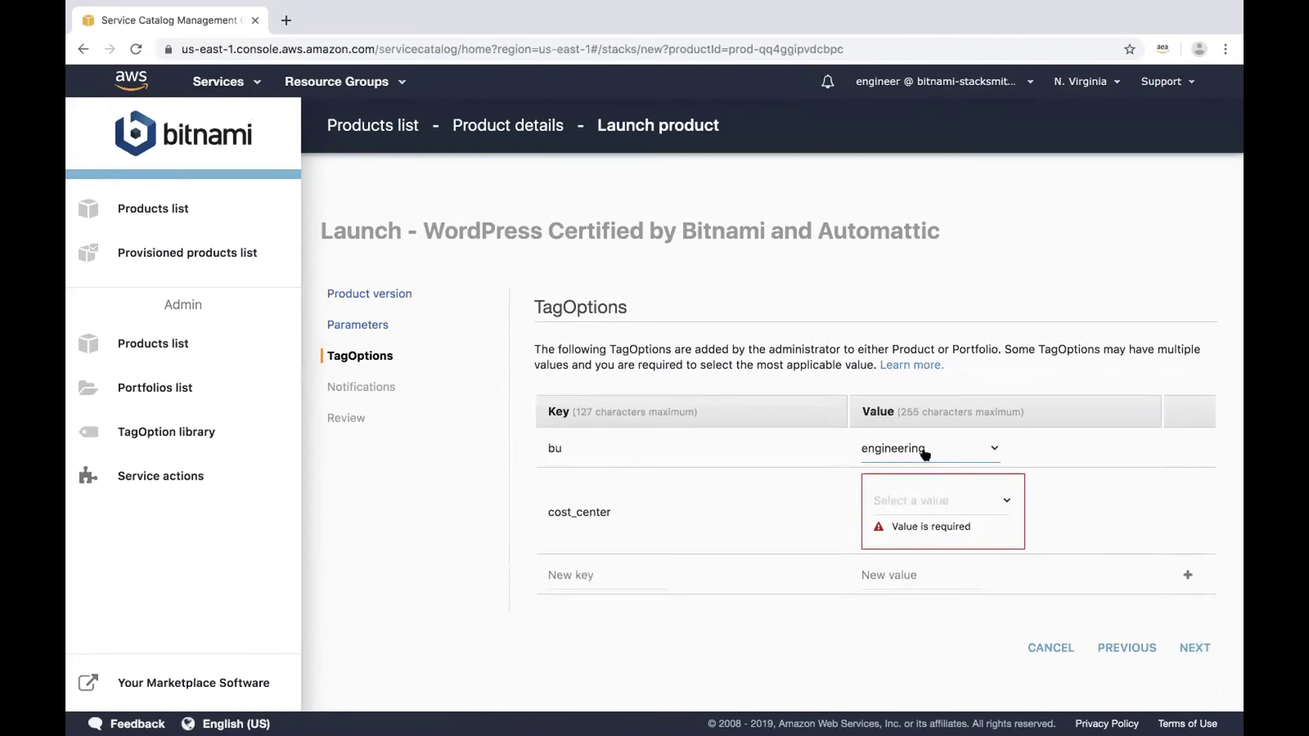
pyautogui.click(919, 502)
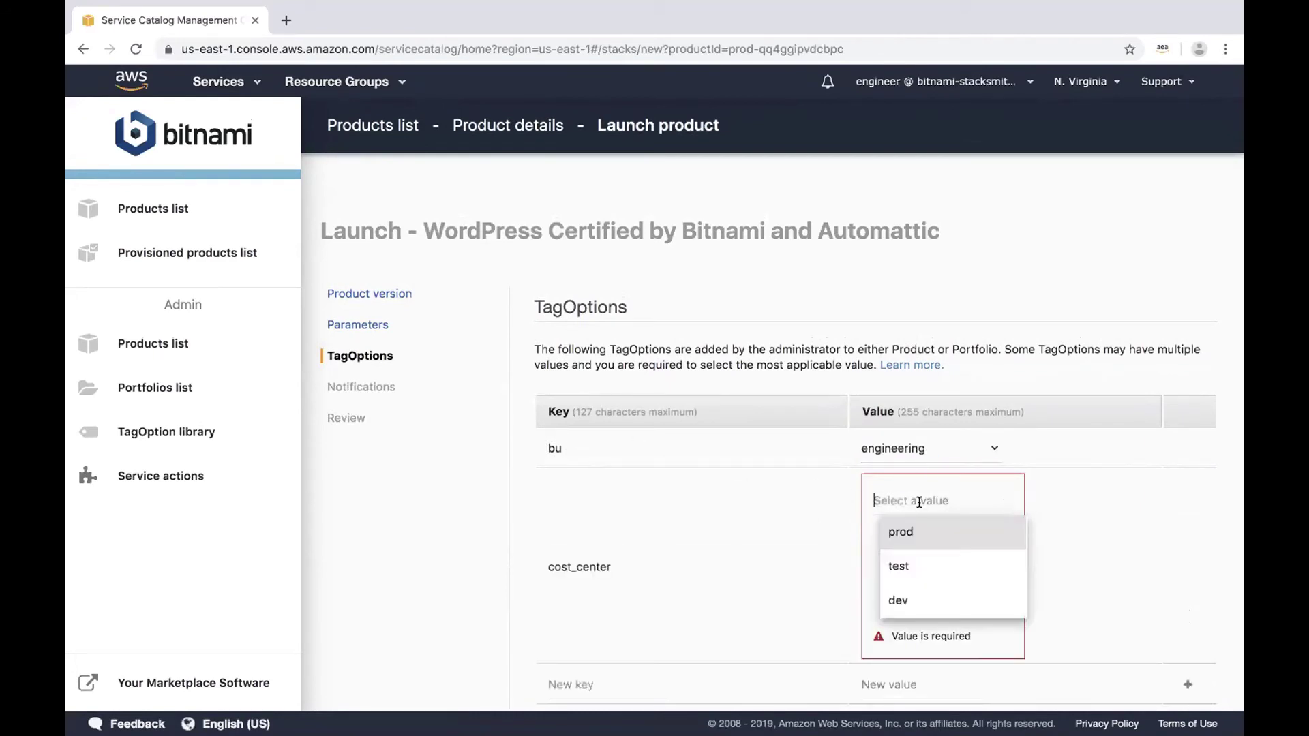
pyautogui.click(903, 601)
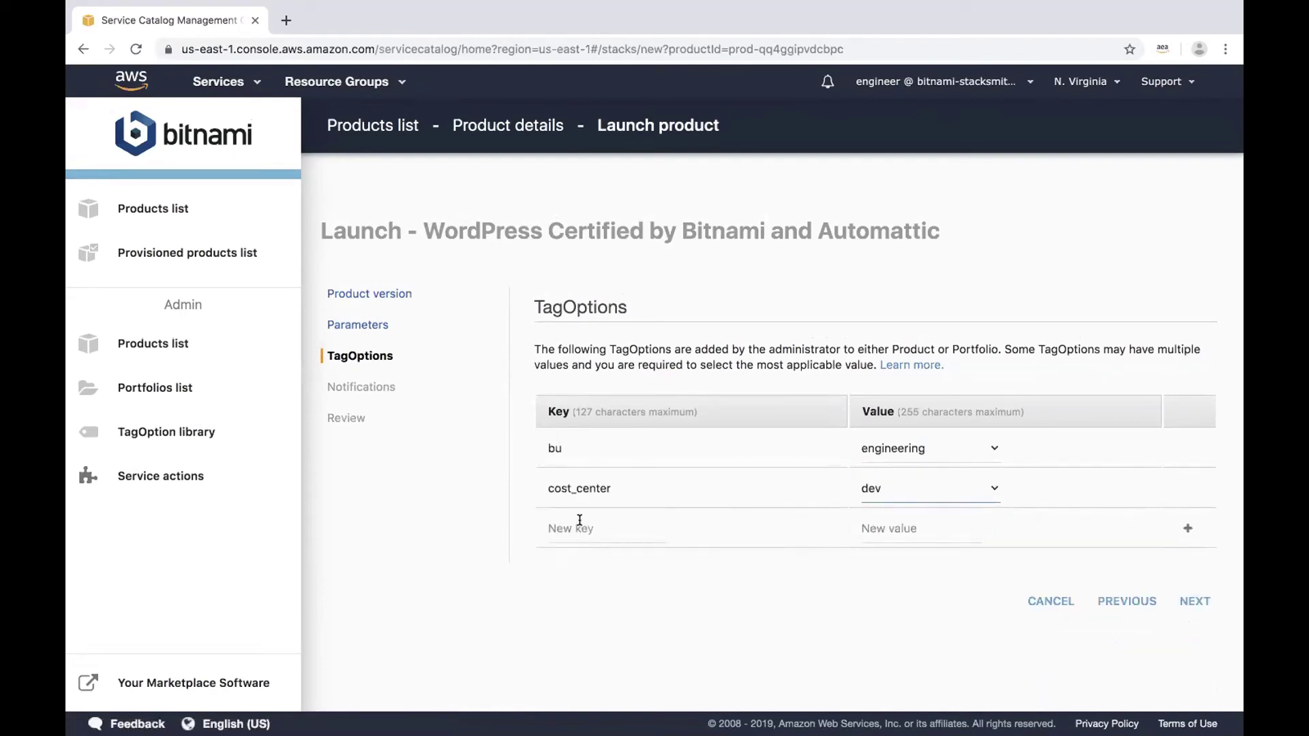
pyautogui.click(1175, 600)
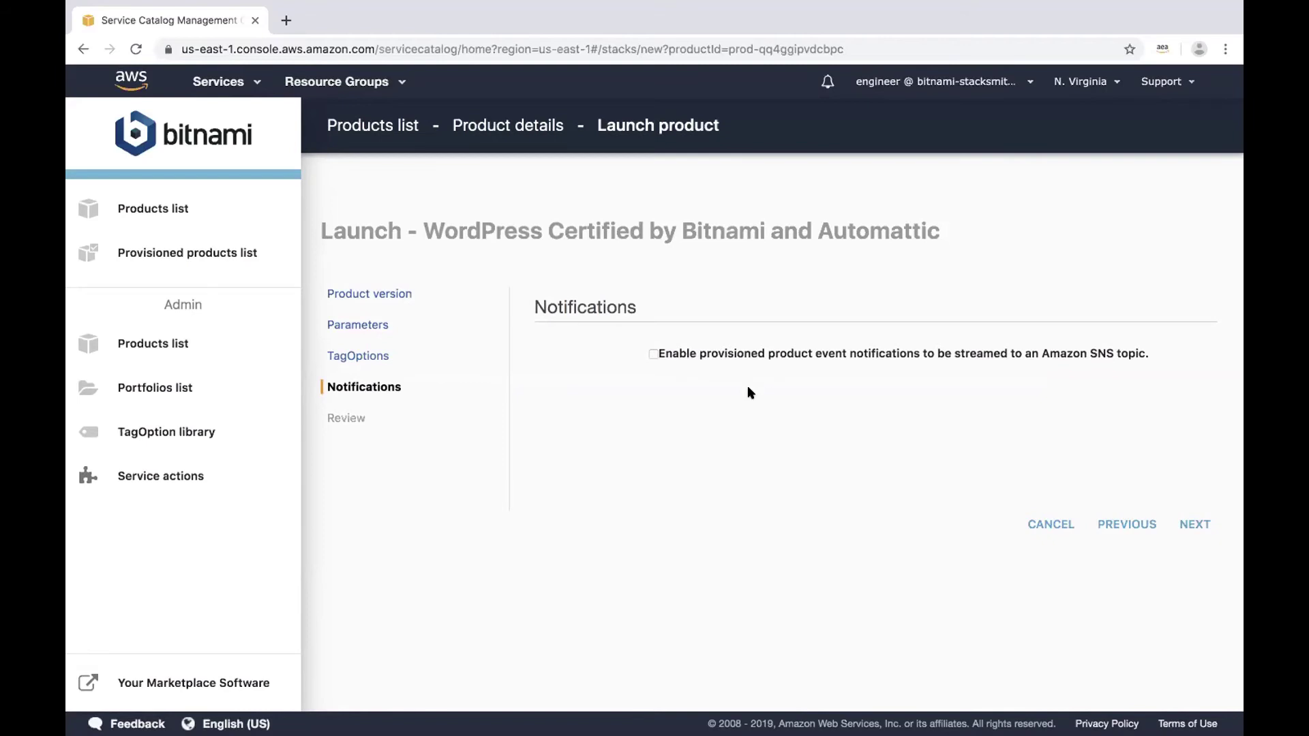
# Continue without an Amazon SNS topic and review the product version, parameters and tags of the launch
pyautogui.click(1203, 518)
pyautogui.scroll(-4, 1164, 426)
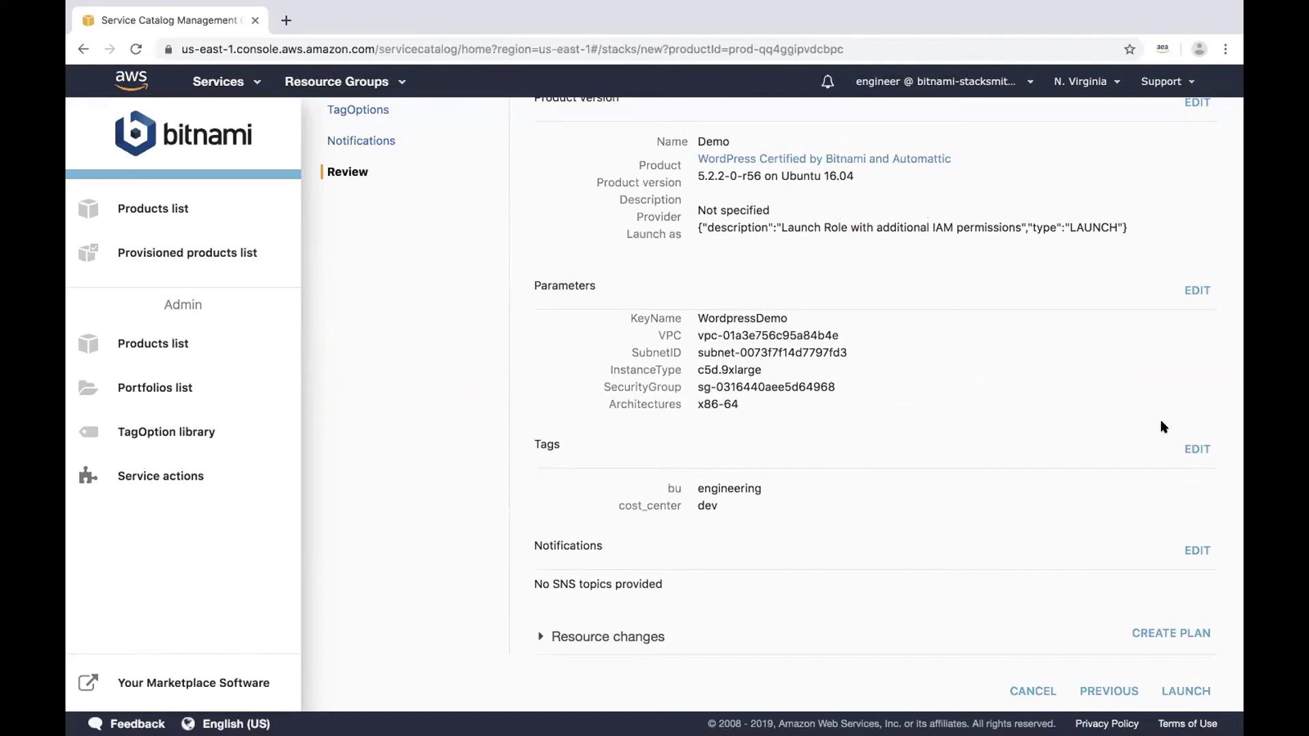
pyautogui.scroll(5, 1163, 426)
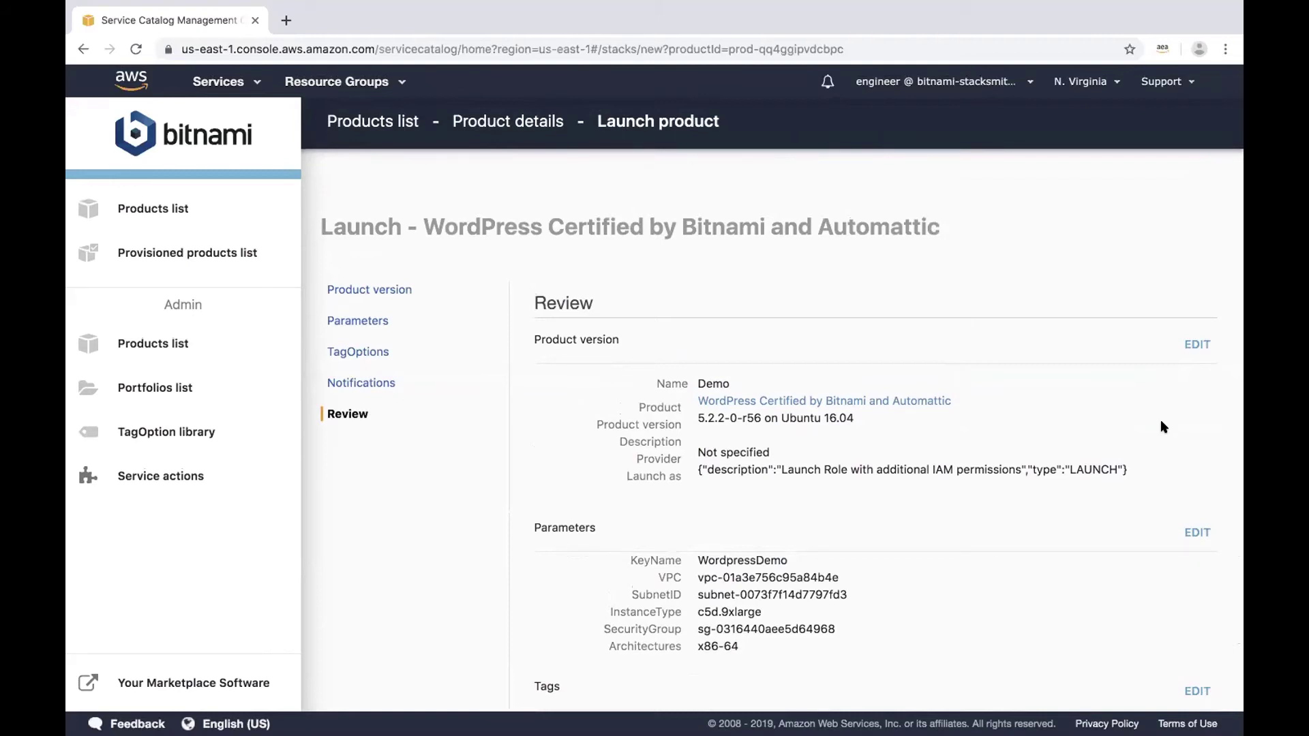
pyautogui.scroll(-1, 1162, 427)
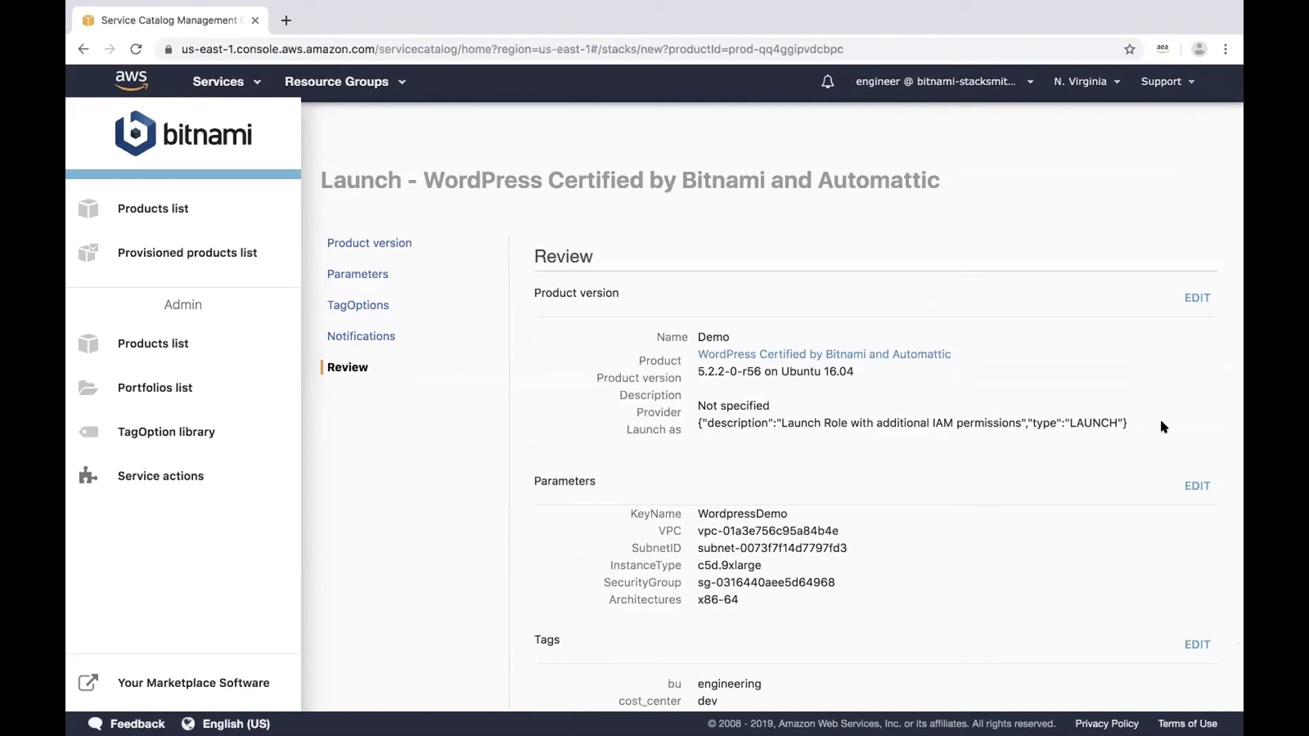
# Switch to Firefox and find the Step 5 ProvisionProduct cell in the Provision SC Product Demo notebook
pyautogui.press('super+Tab')
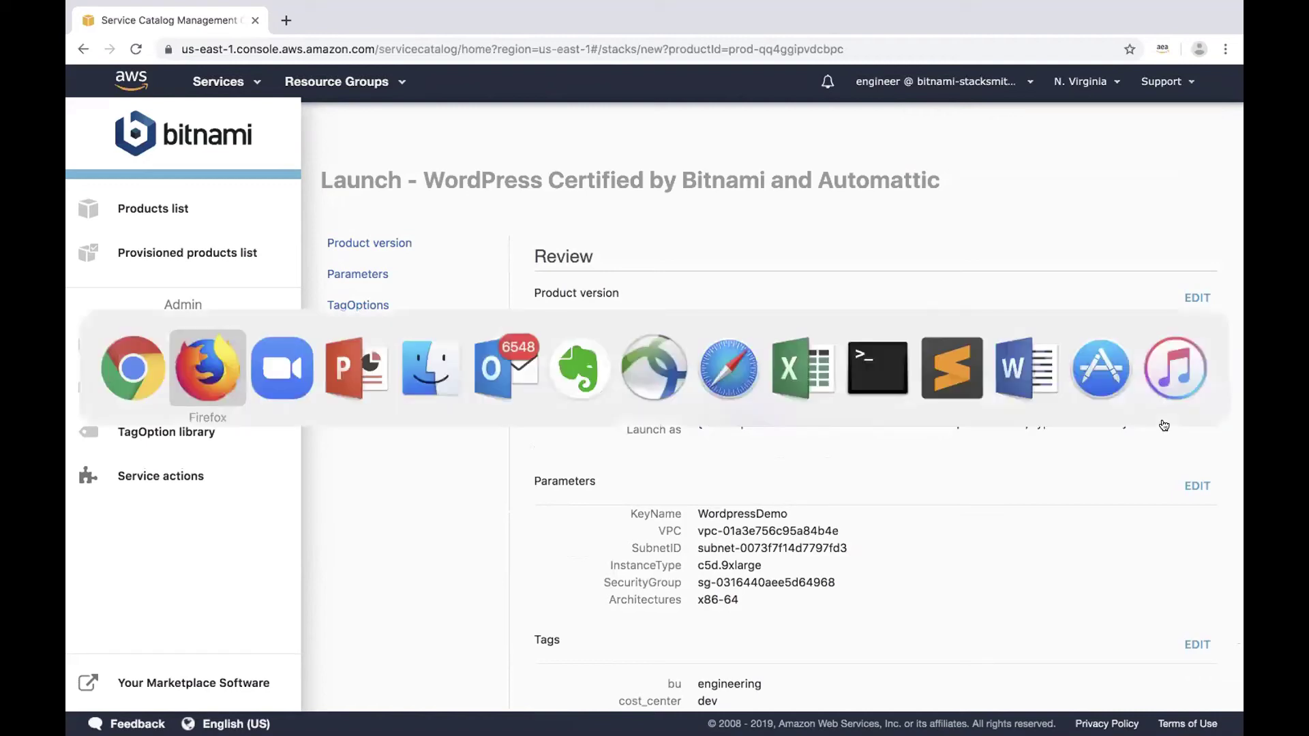
pyautogui.click(207, 368)
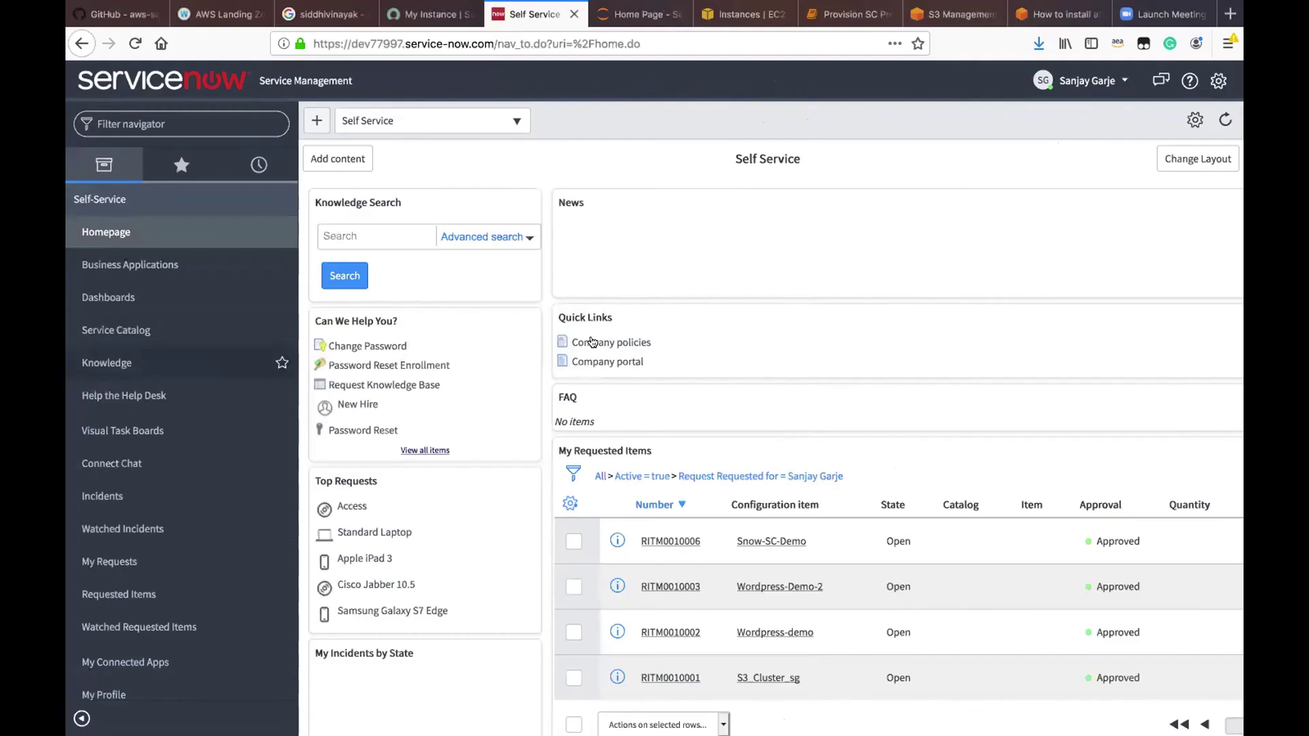
pyautogui.click(847, 15)
pyautogui.scroll(10, 965, 346)
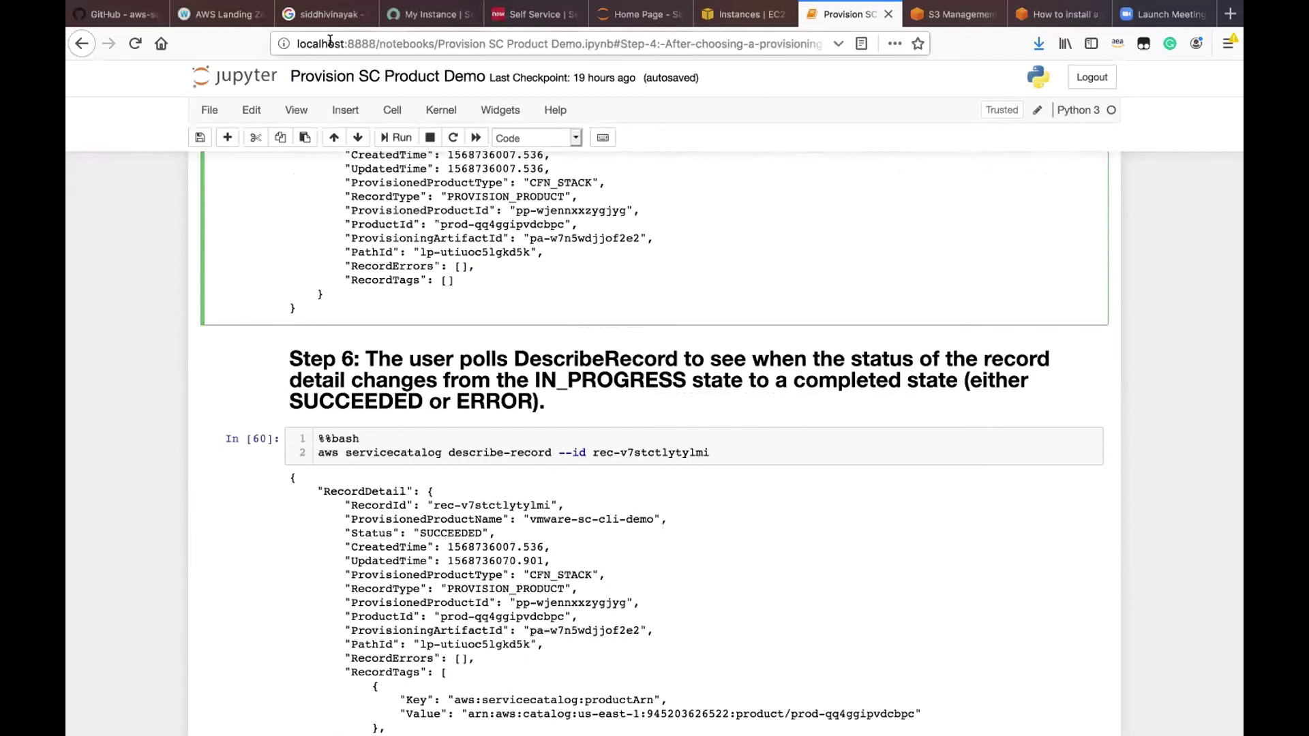
pyautogui.scroll(6, 1112, 387)
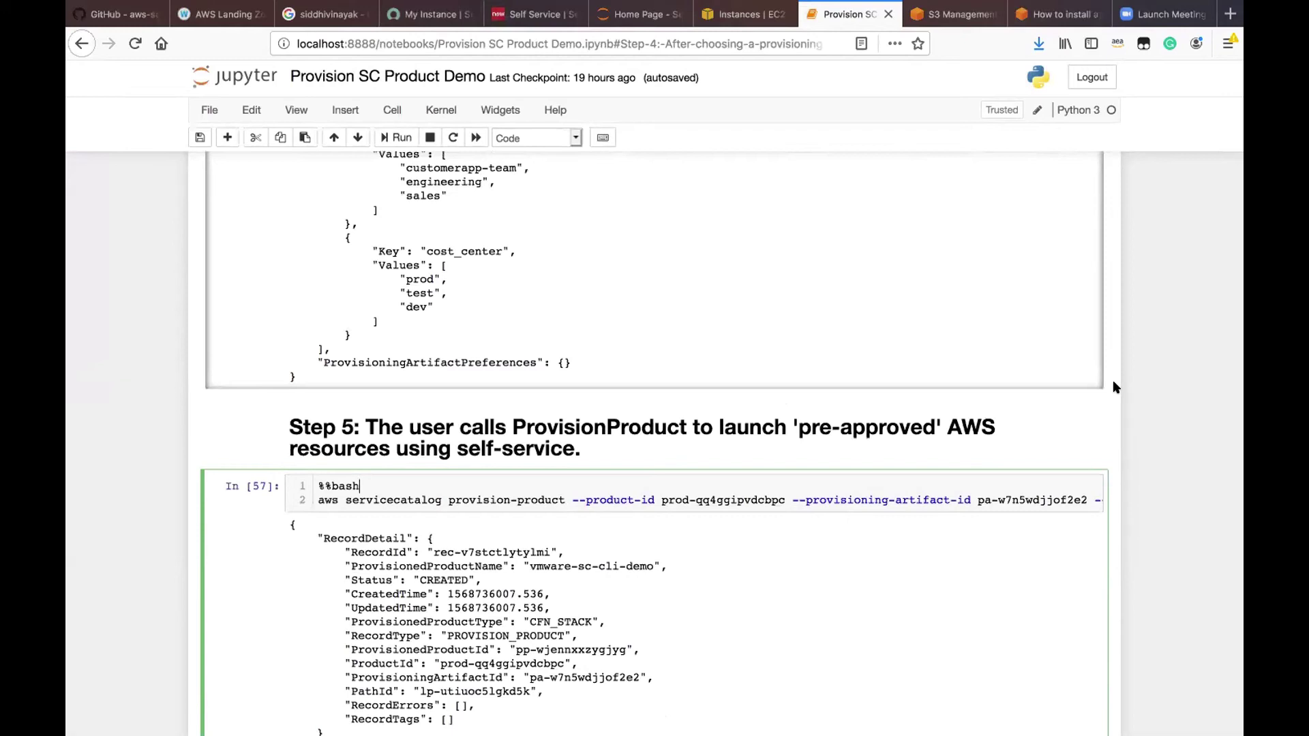
pyautogui.scroll(-5, 1169, 446)
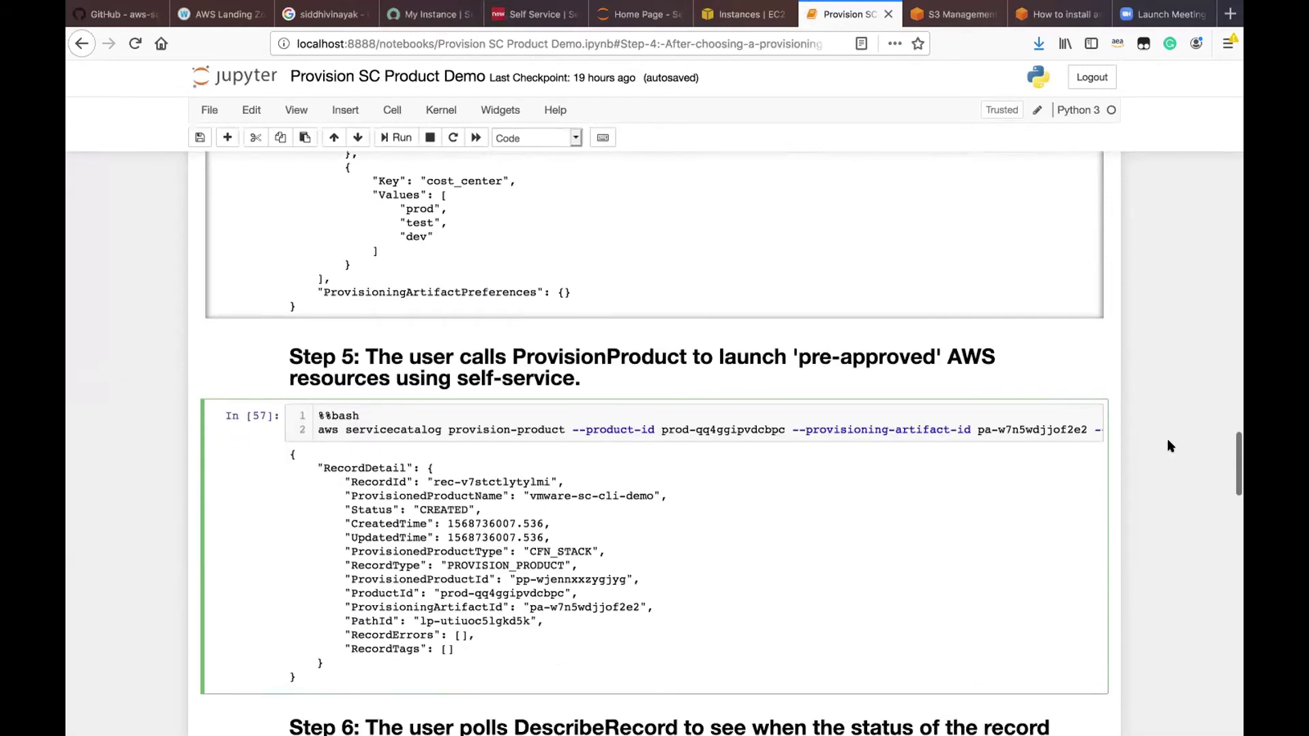
pyautogui.scroll(3, 1169, 445)
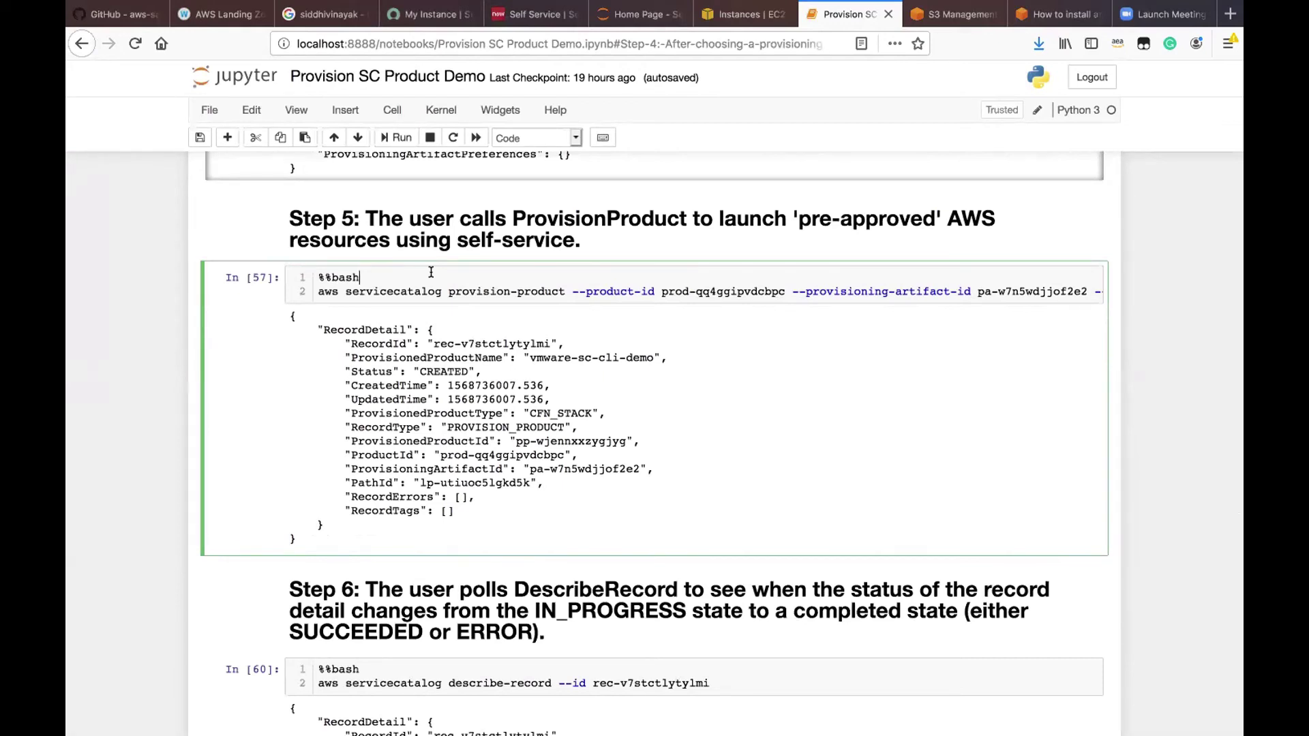
# Examine the Step 5 provision-product command through its provisioning parameters to the tags, and return to its beginning
pyautogui.click(395, 291)
pyautogui.hscroll(10, 963, 284)
pyautogui.hscroll(10, 962, 284)
pyautogui.hscroll(5, 963, 284)
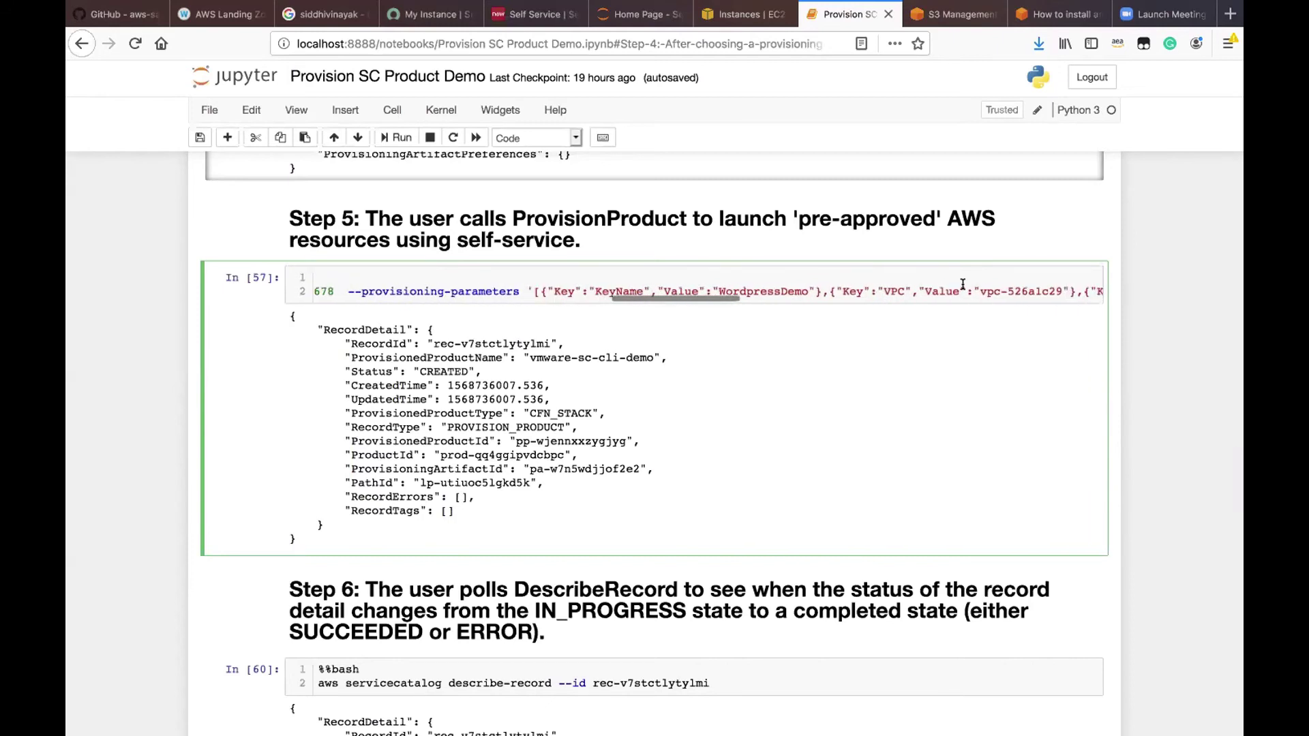
pyautogui.hscroll(5, 962, 283)
pyautogui.hscroll(5, 963, 284)
pyautogui.hscroll(5, 962, 284)
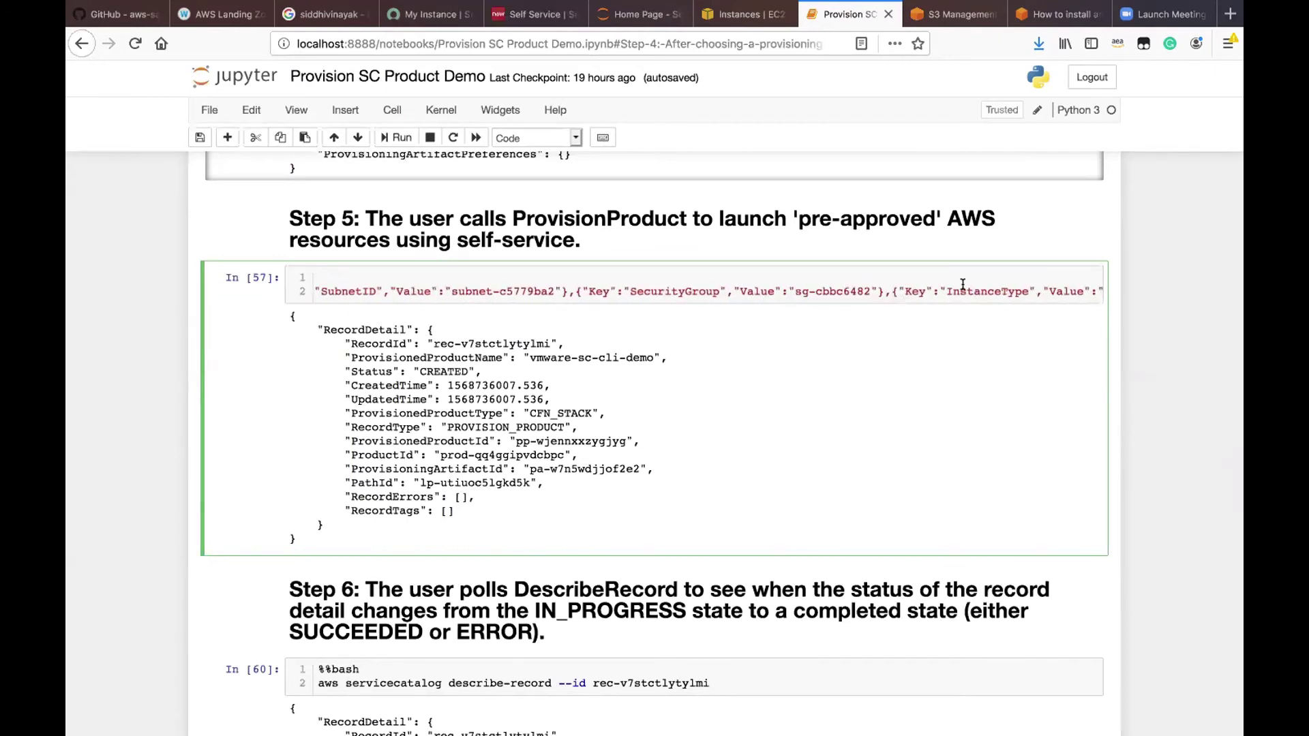
pyautogui.hscroll(5, 963, 284)
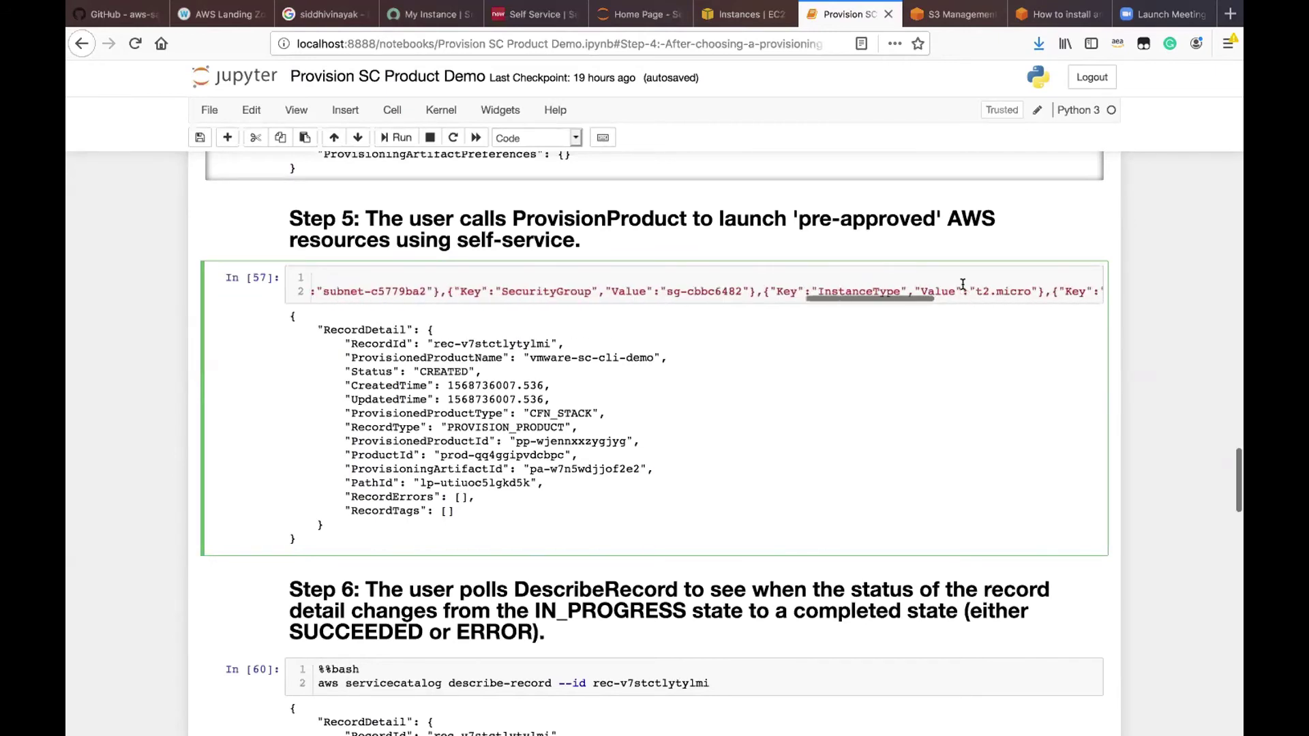
pyautogui.hscroll(4, 963, 284)
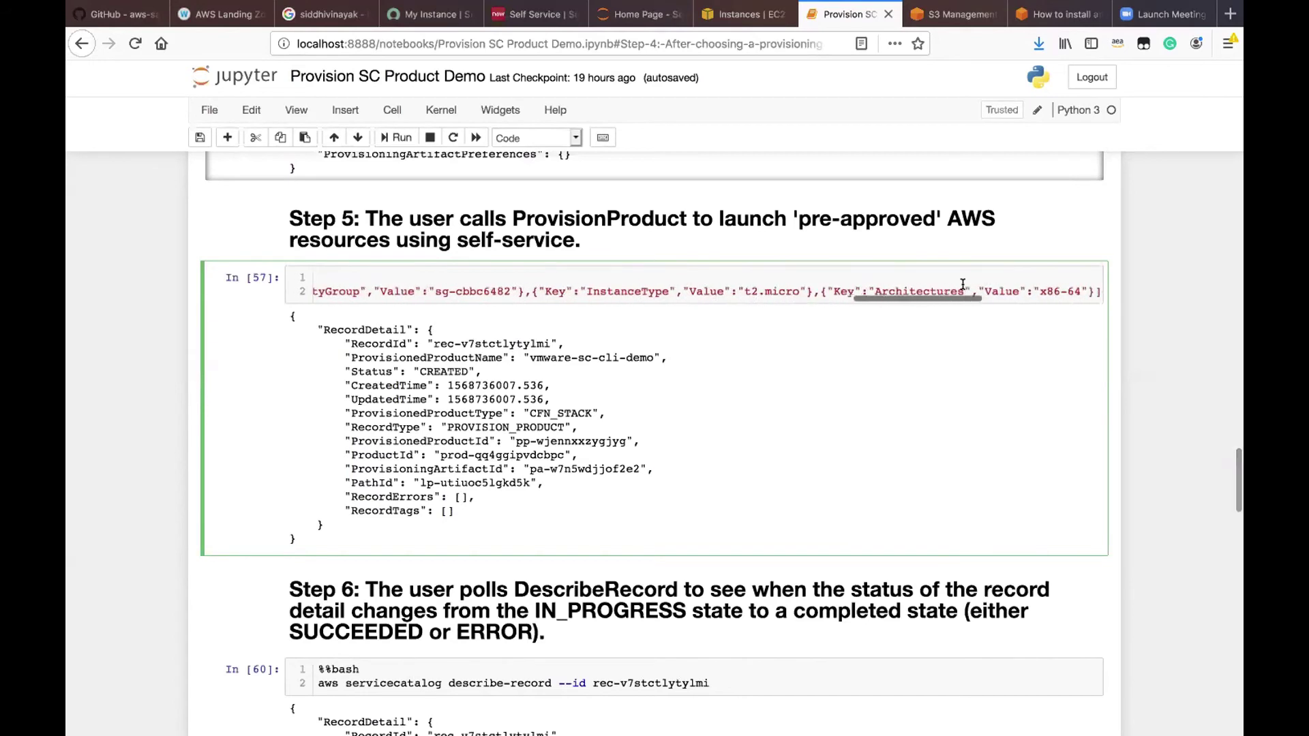
pyautogui.hscroll(2, 962, 284)
pyautogui.hscroll(5, 962, 284)
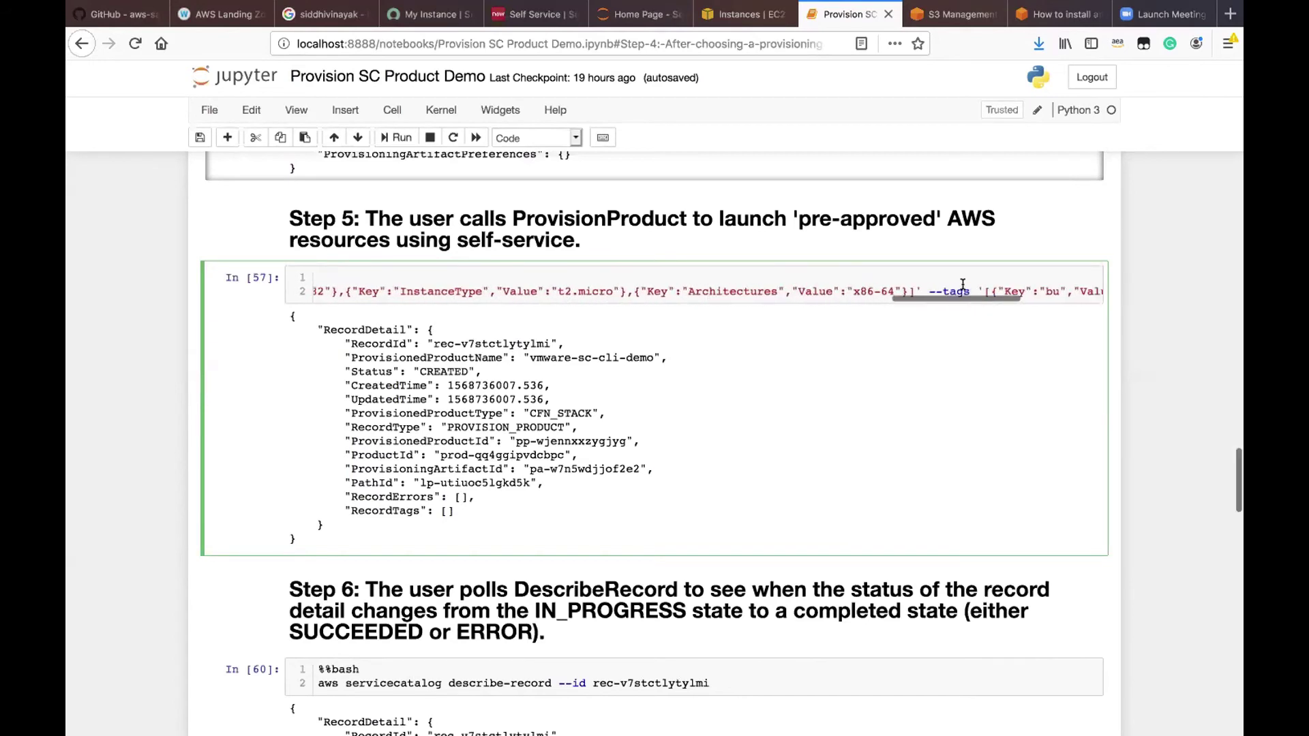
pyautogui.hscroll(1, 962, 284)
pyautogui.hscroll(-20, 963, 284)
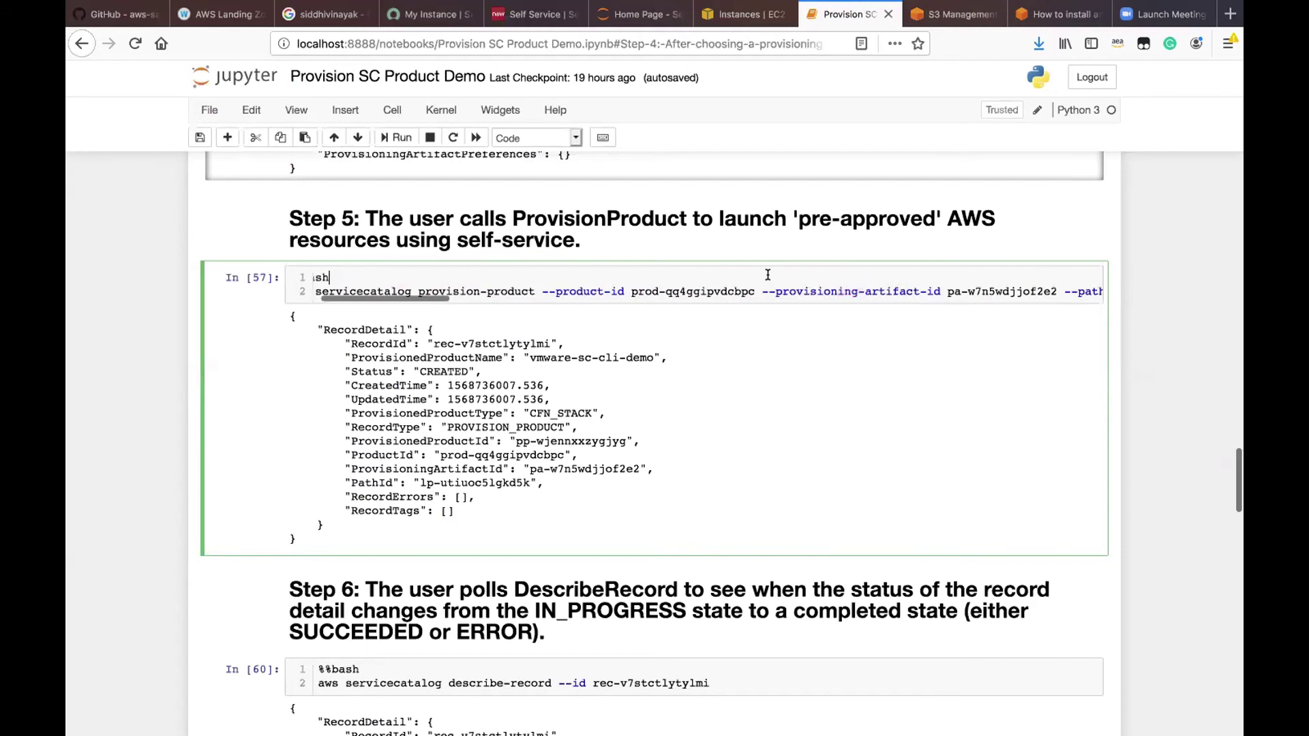
# Run the Step 5 provision-product cell and copy the RecordId from its output
pyautogui.click(396, 137)
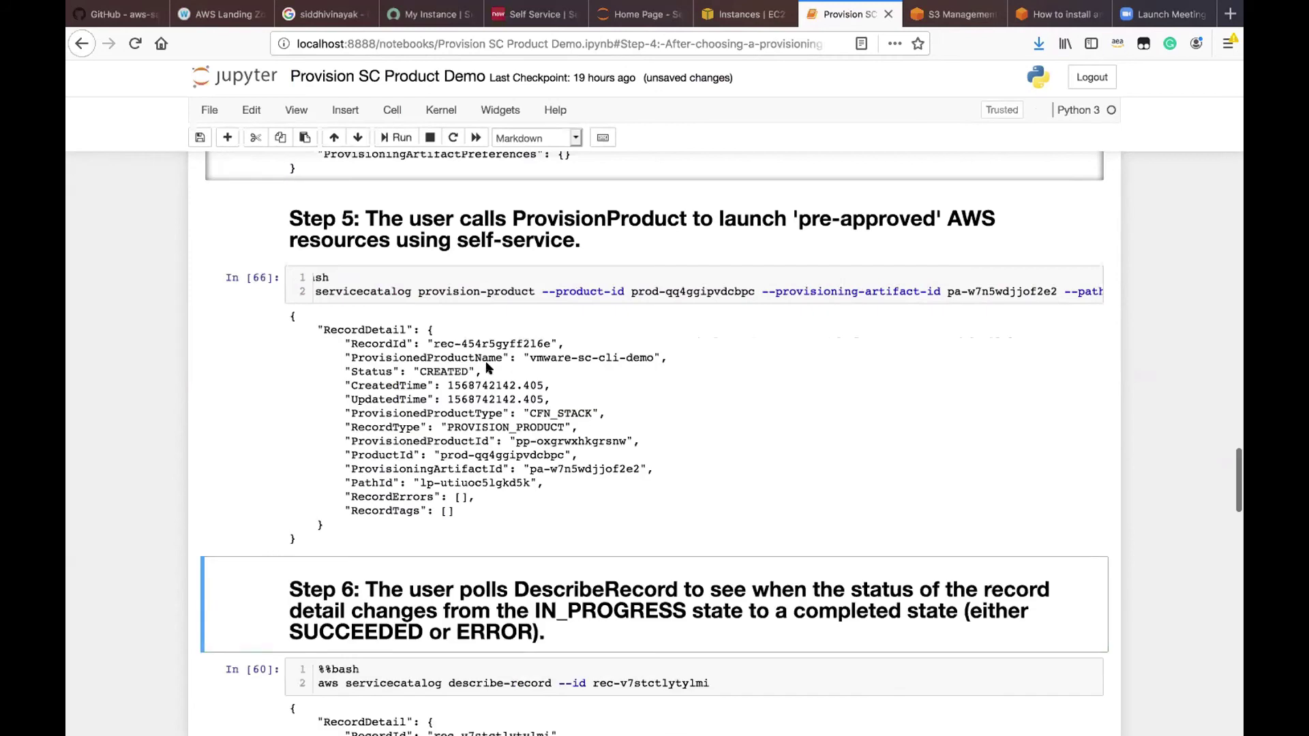
pyautogui.moveTo(431, 340); pyautogui.dragTo(546, 339)
pyautogui.press('super+c')
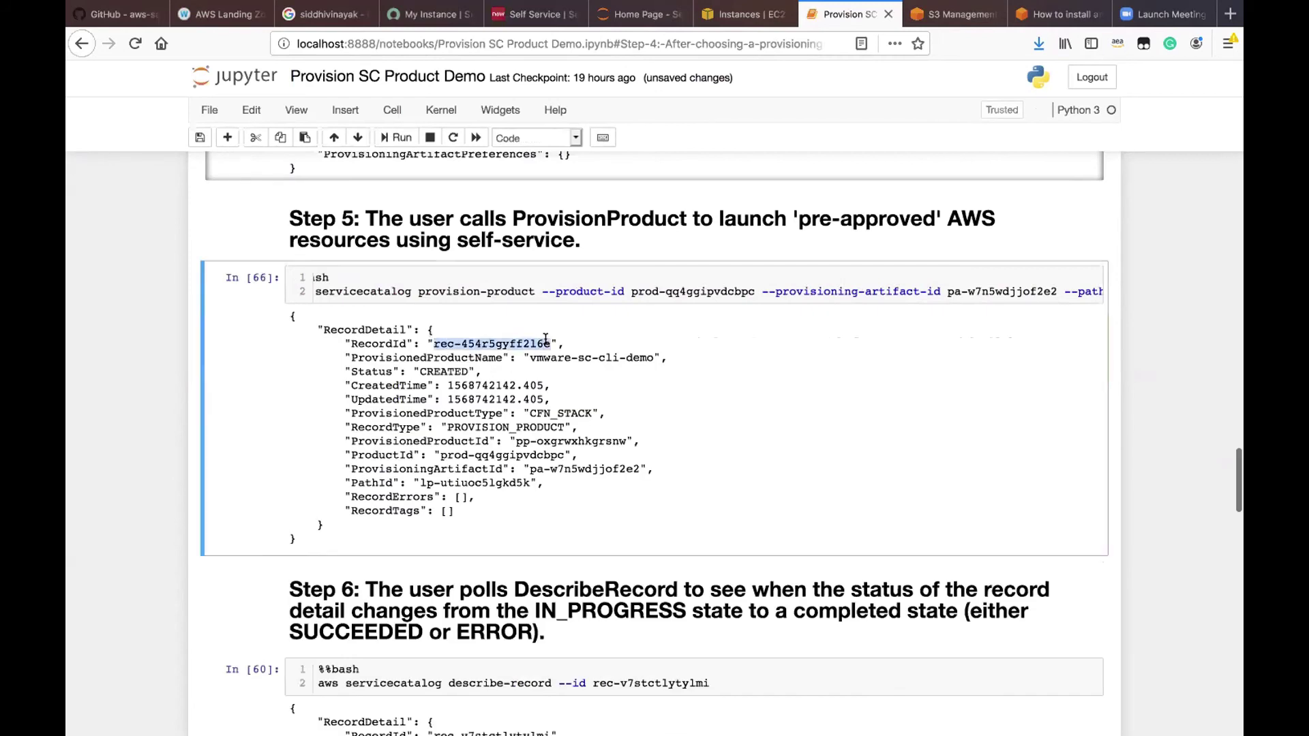
# Replace the record ID in the Step 6 describe-record command with the copied RecordId and run the cell
pyautogui.scroll(-2, 568, 411)
pyautogui.scroll(-2, 567, 411)
pyautogui.click(592, 453)
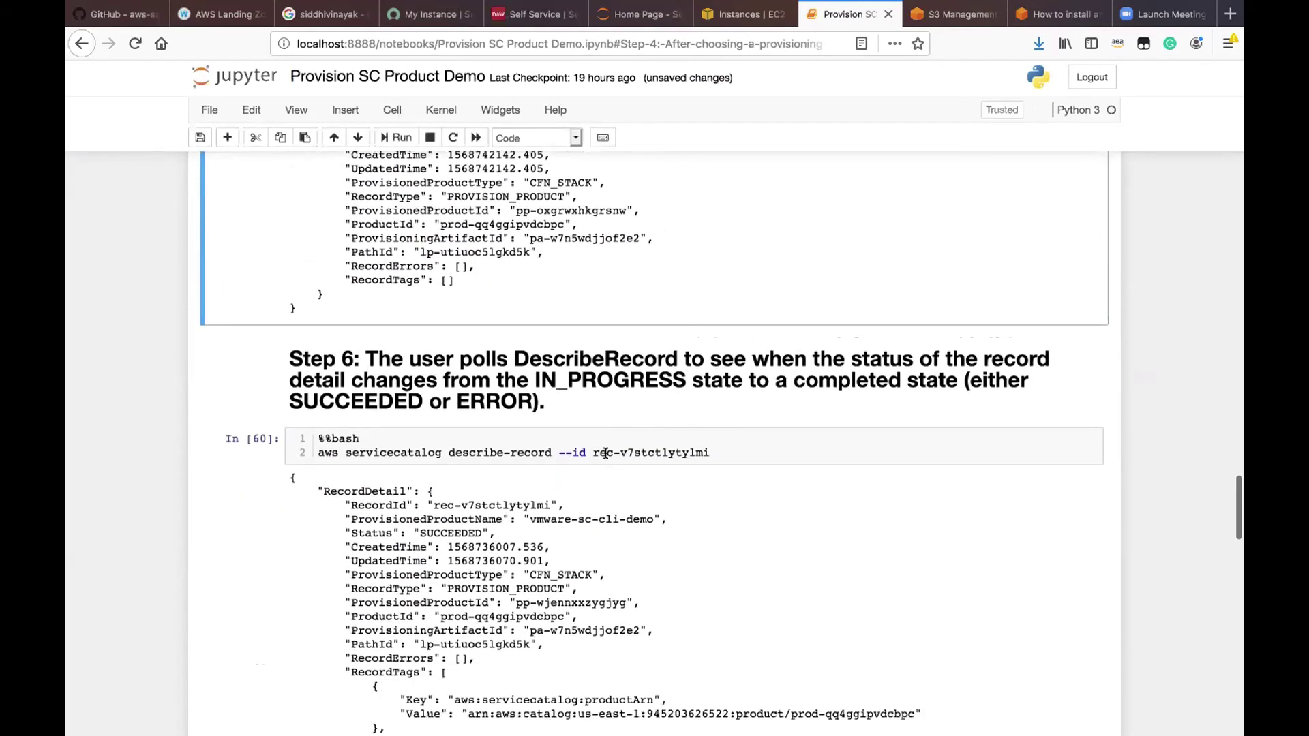
pyautogui.moveTo(691, 453); pyautogui.dragTo(710, 453)
pyautogui.press('super+v')
pyautogui.click(526, 441)
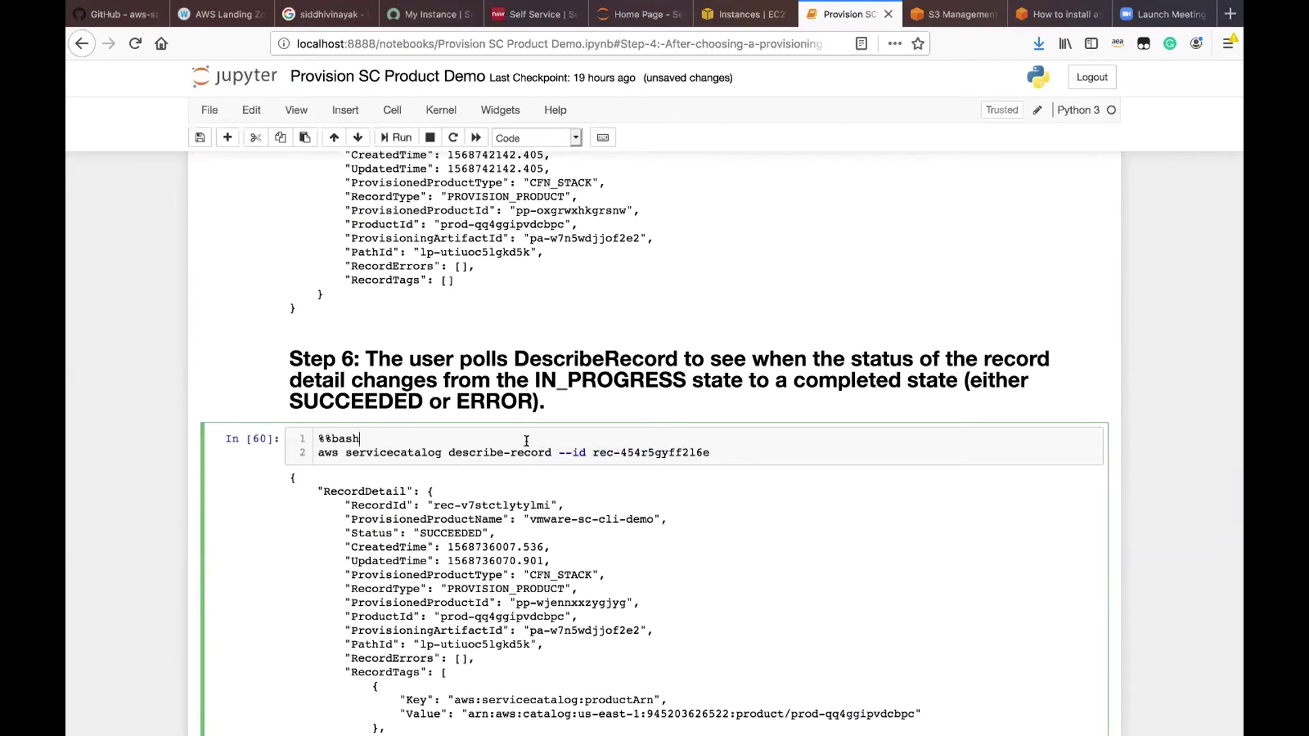
pyautogui.click(394, 137)
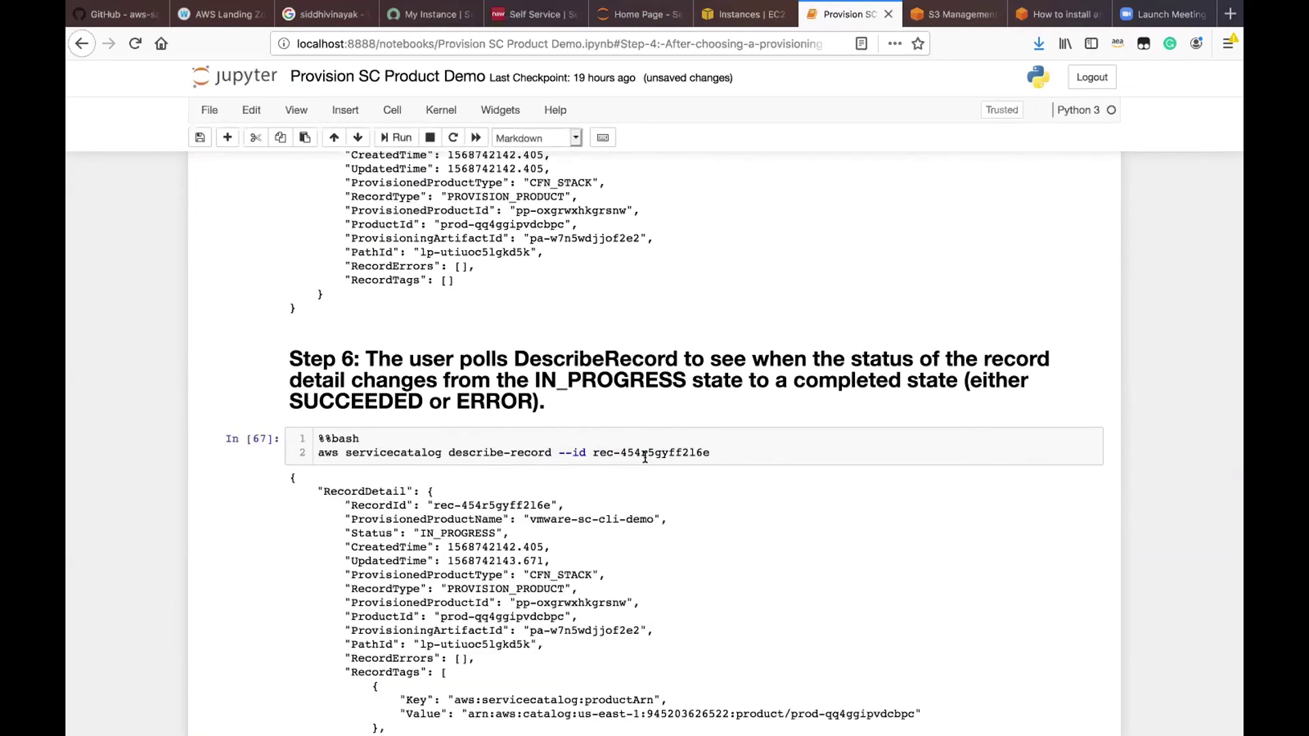
# Examine the describe-record output for the provisioning status, the record tags and the CloudFormation stack output
pyautogui.scroll(-5, 645, 457)
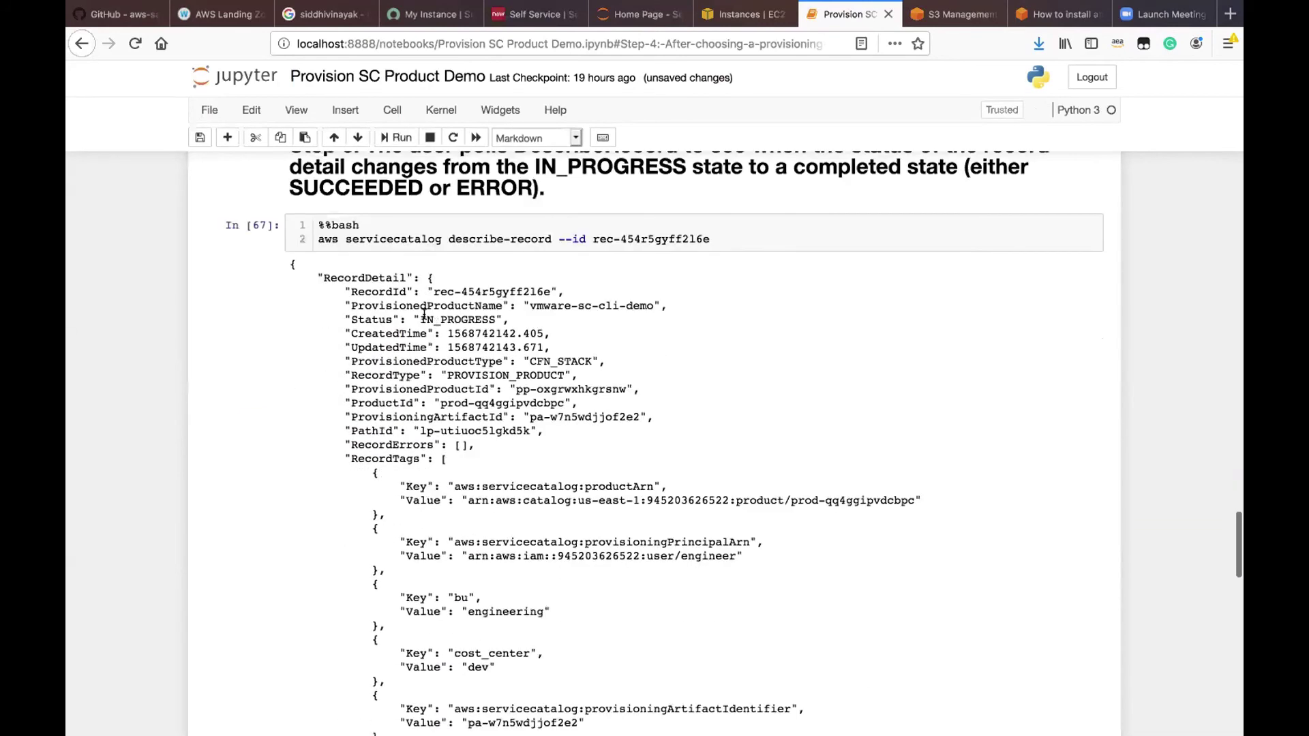
pyautogui.moveTo(420, 320); pyautogui.dragTo(487, 320)
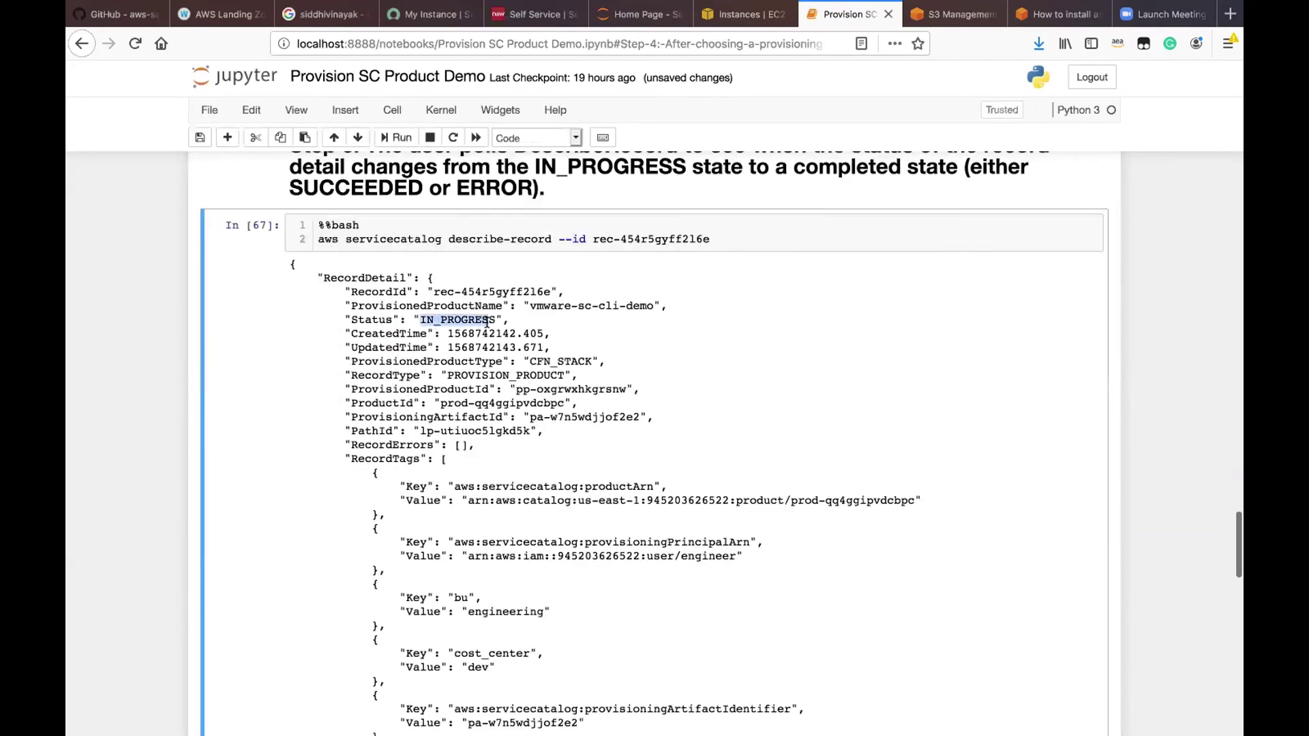
pyautogui.scroll(-5, 502, 382)
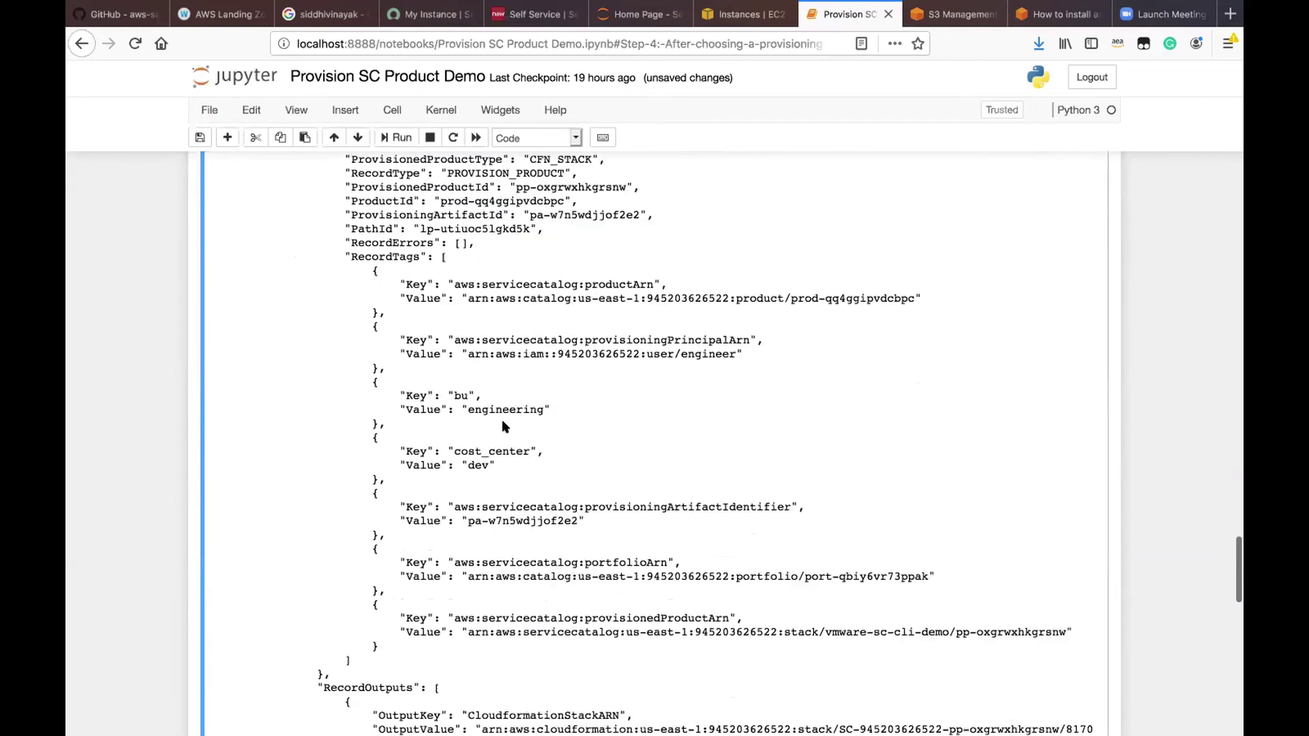
pyautogui.scroll(-4, 503, 426)
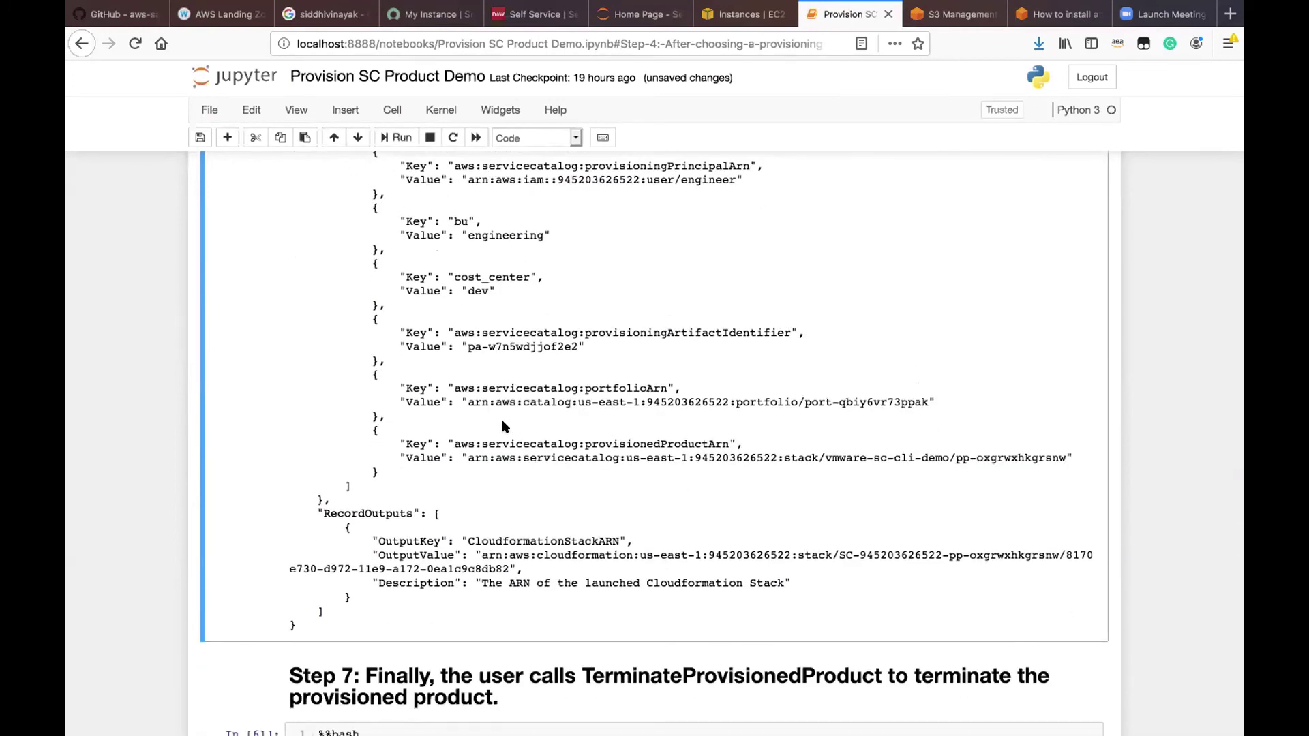
# Switch to the AWS console in Chrome, open the provisioned products list and refresh it to check vmware-sc-cli-demo
pyautogui.press('super+Tab')
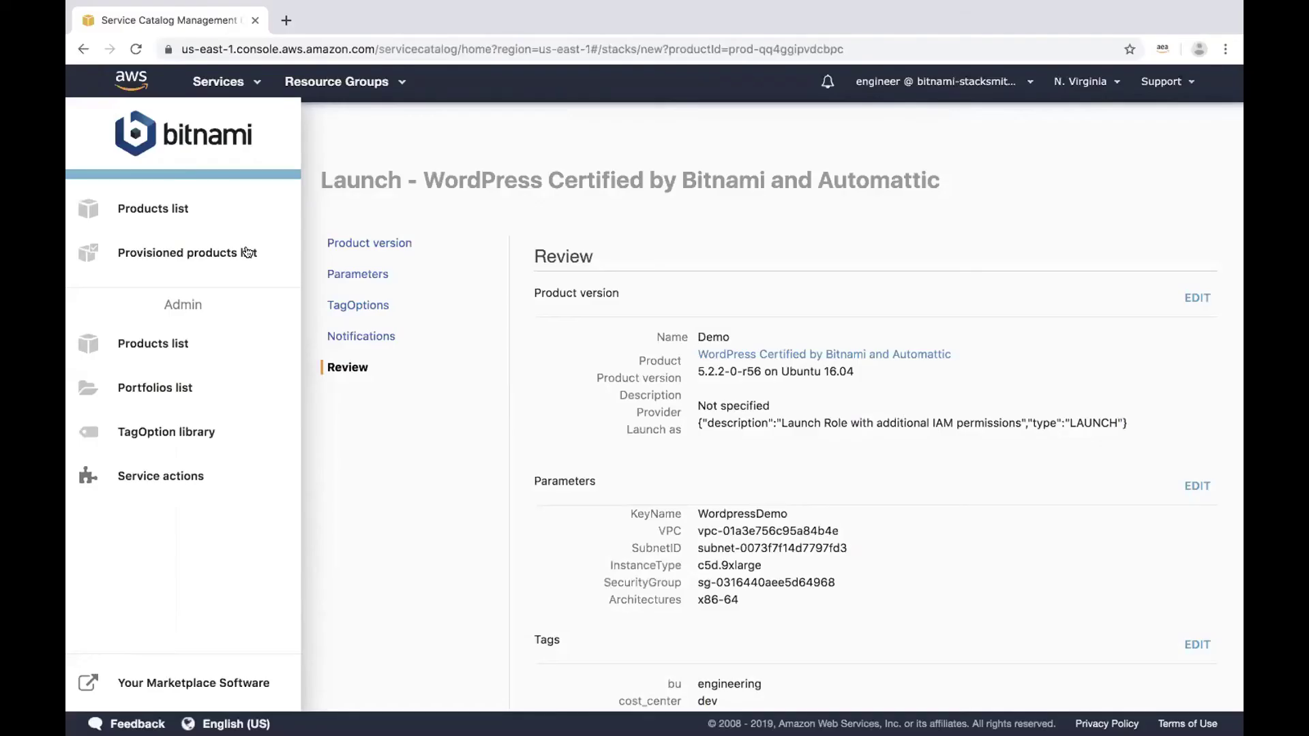
pyautogui.click(212, 253)
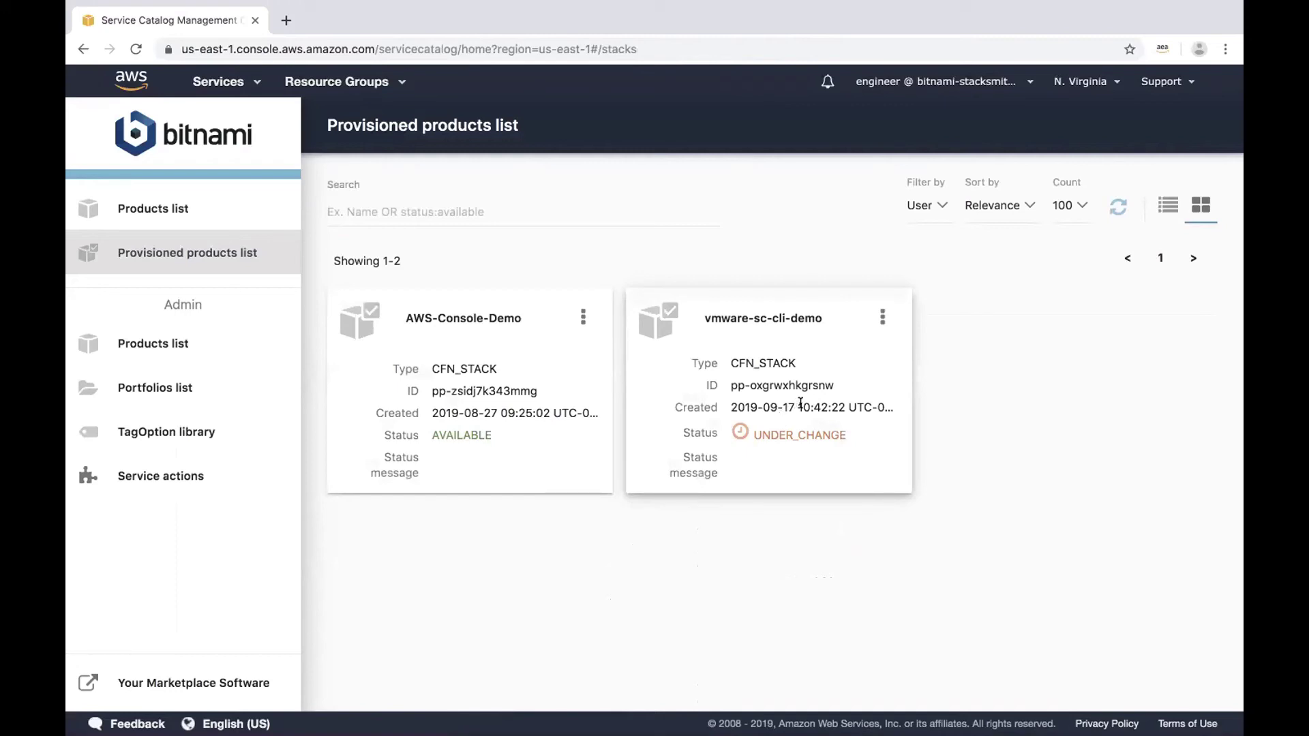
pyautogui.click(1115, 205)
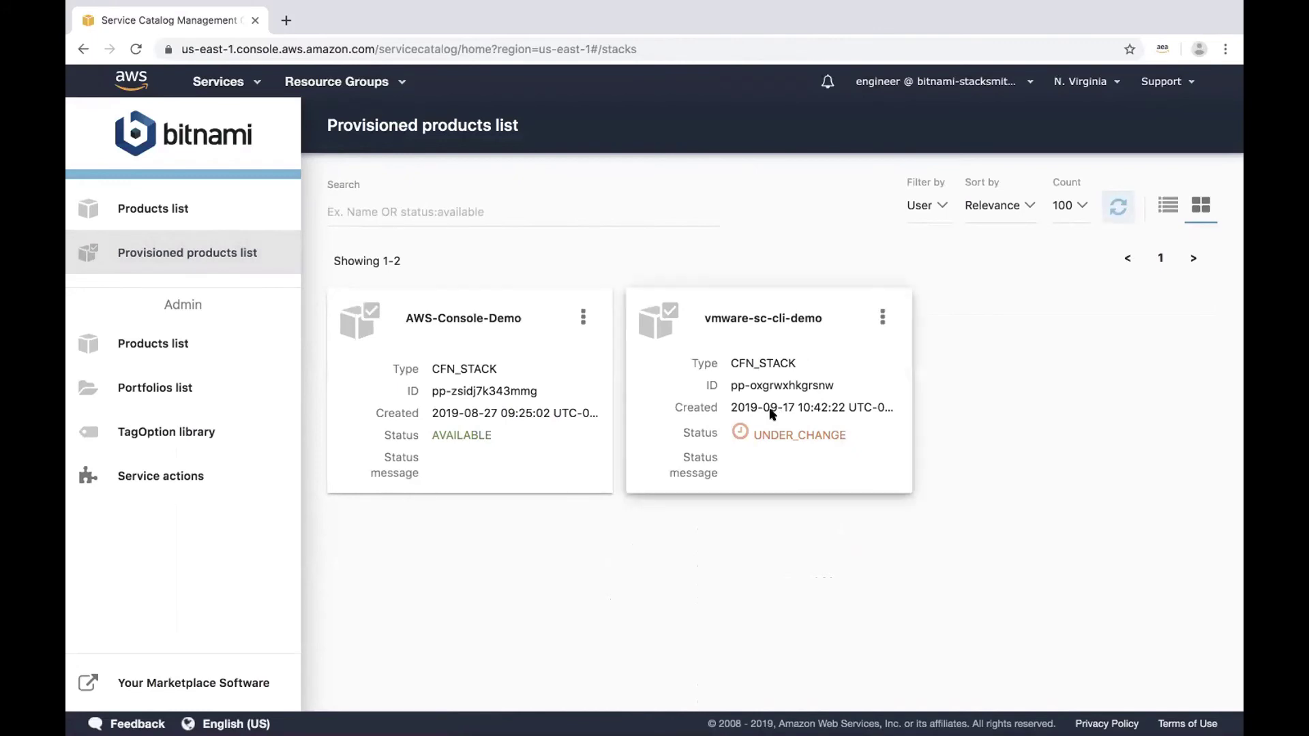
pyautogui.click(1115, 215)
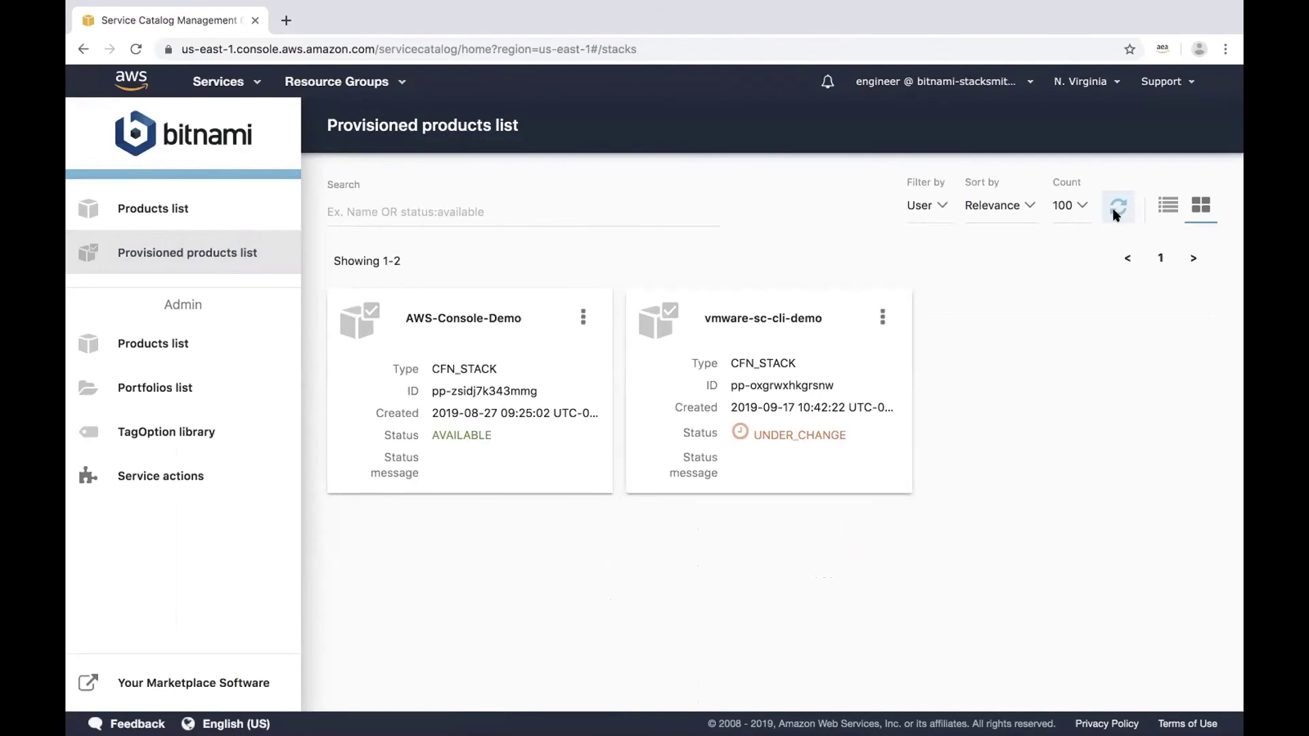
# Switch back to the notebook in Firefox, rerun the Step 6 describe-record cell and check the record's status
pyautogui.press('super+Tab')
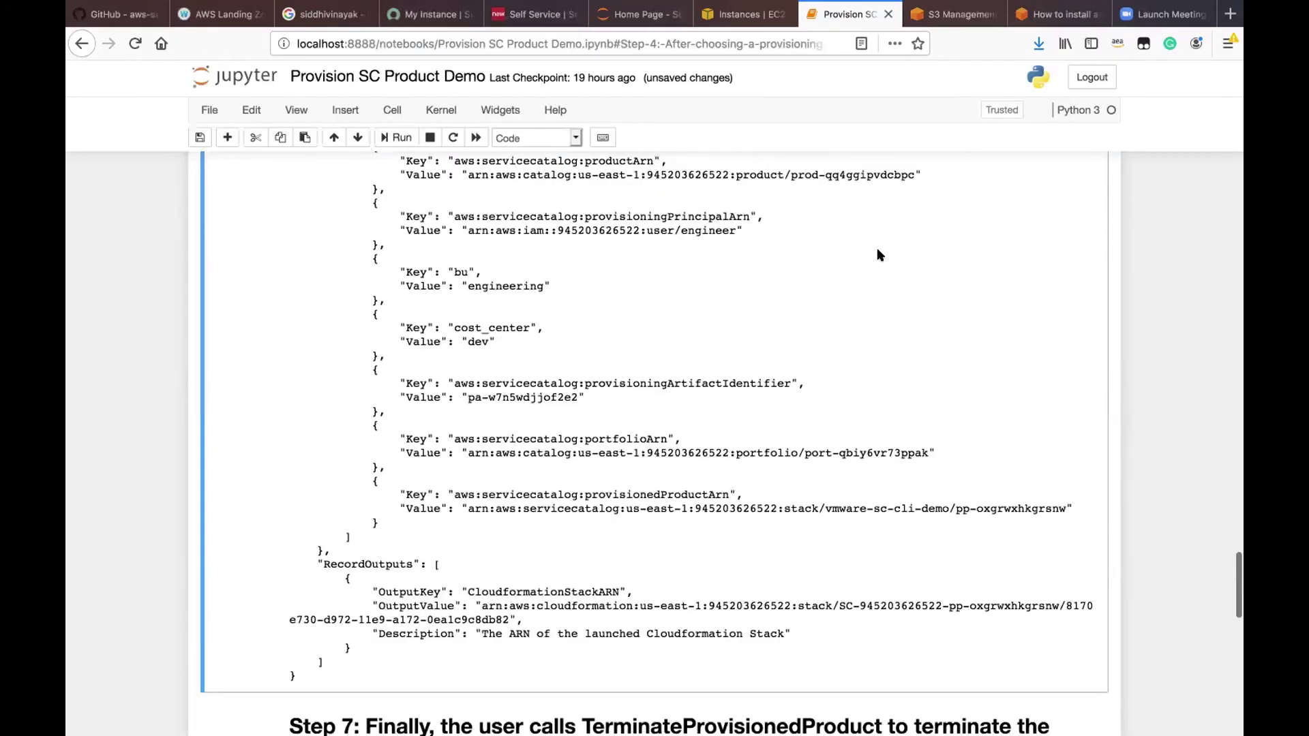
pyautogui.scroll(10, 878, 255)
pyautogui.click(568, 325)
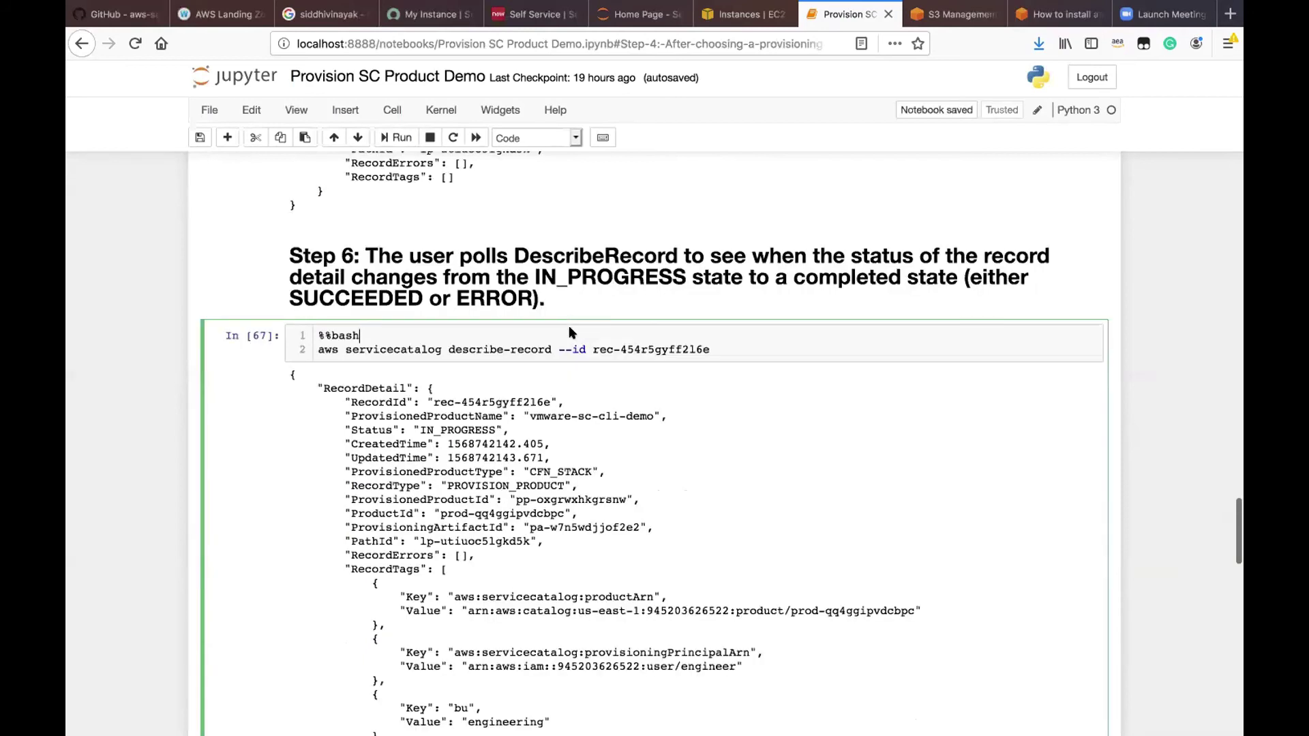
pyautogui.hotkey('shift', 'Return')
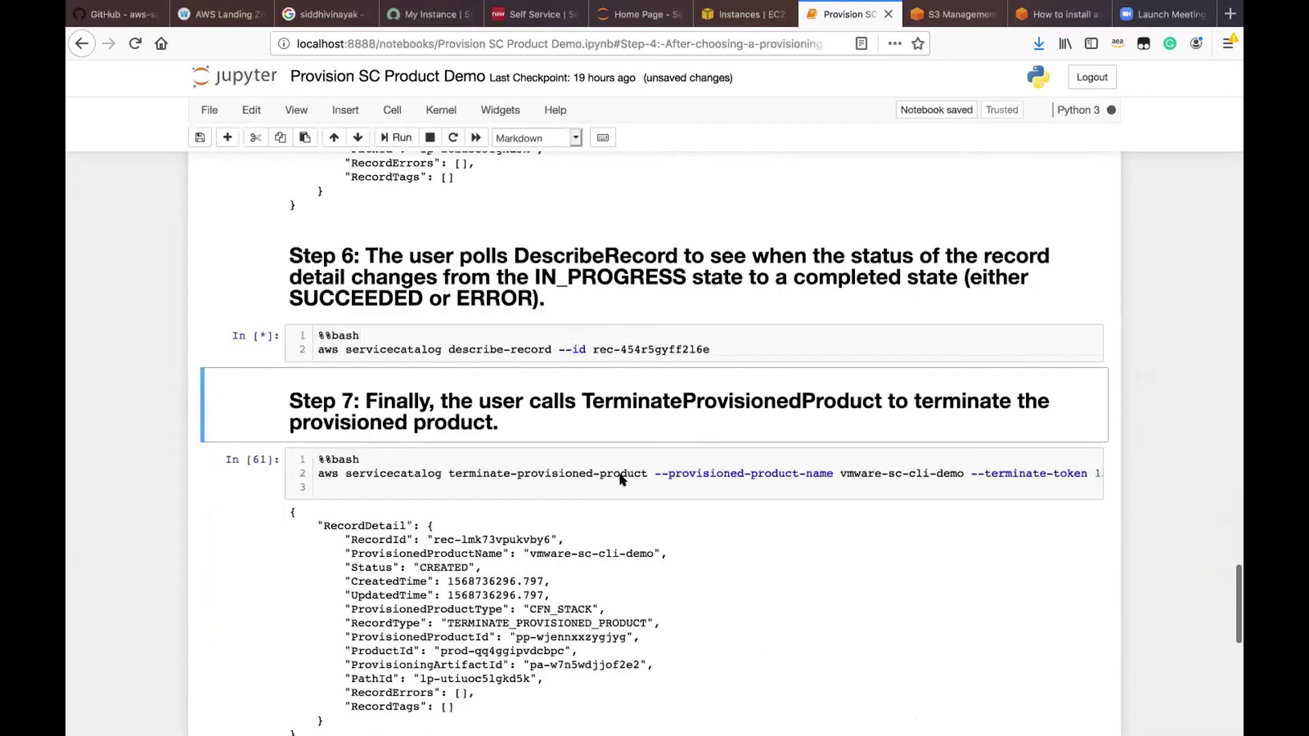
pyautogui.moveTo(434, 428); pyautogui.dragTo(482, 426)
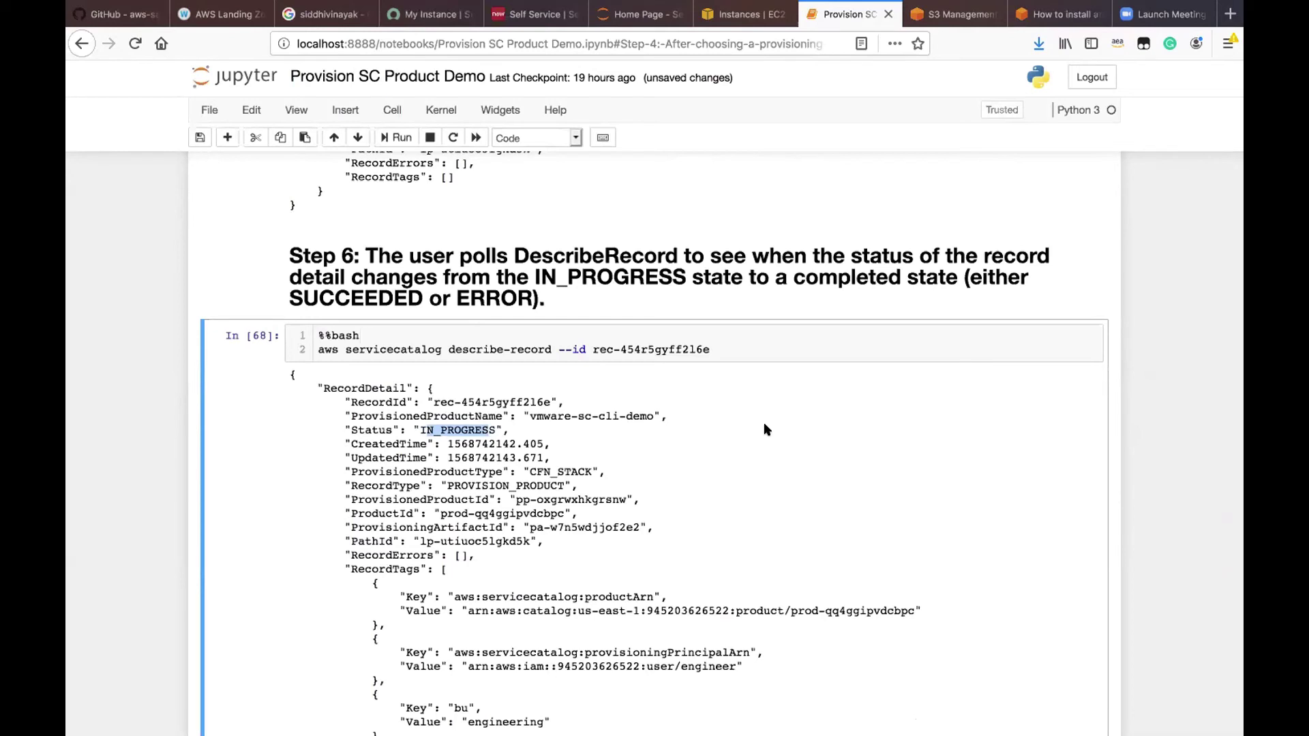
# Switch to ServiceNow and open the AWS Service Catalog category of its Service Catalog
pyautogui.click(499, 16)
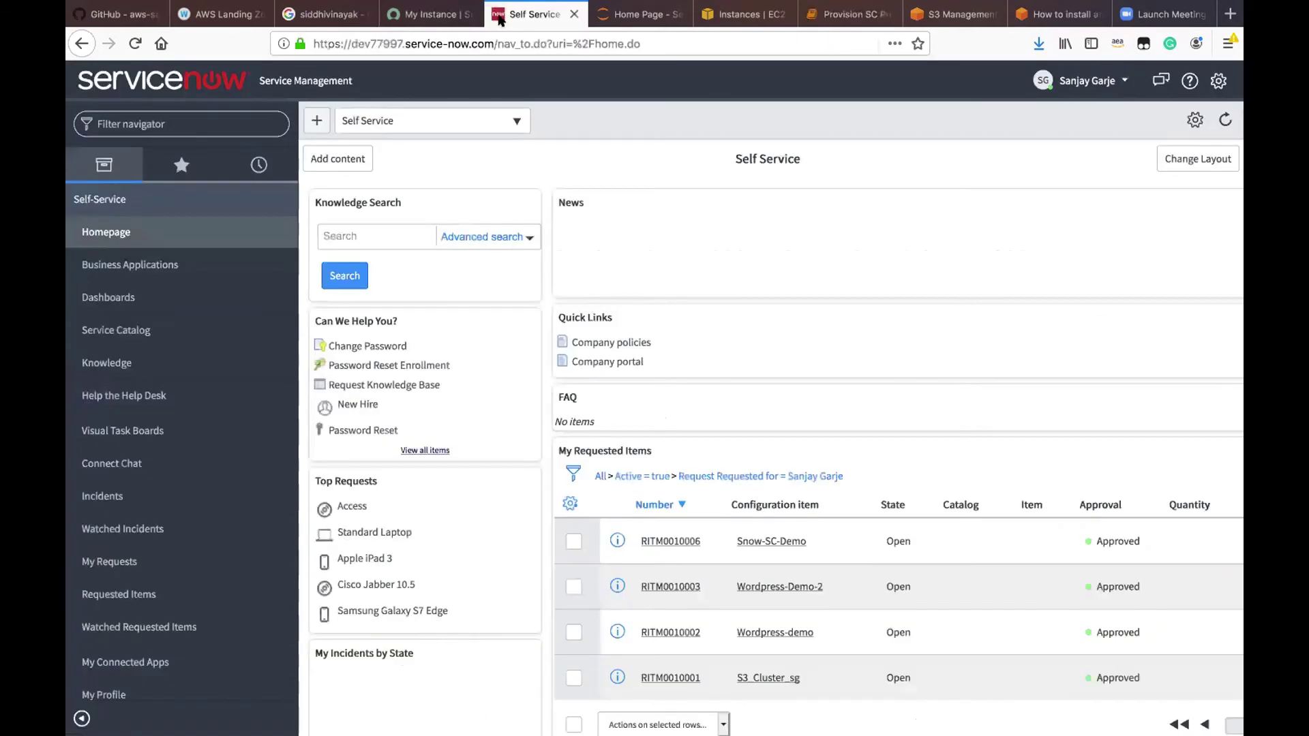
pyautogui.click(120, 331)
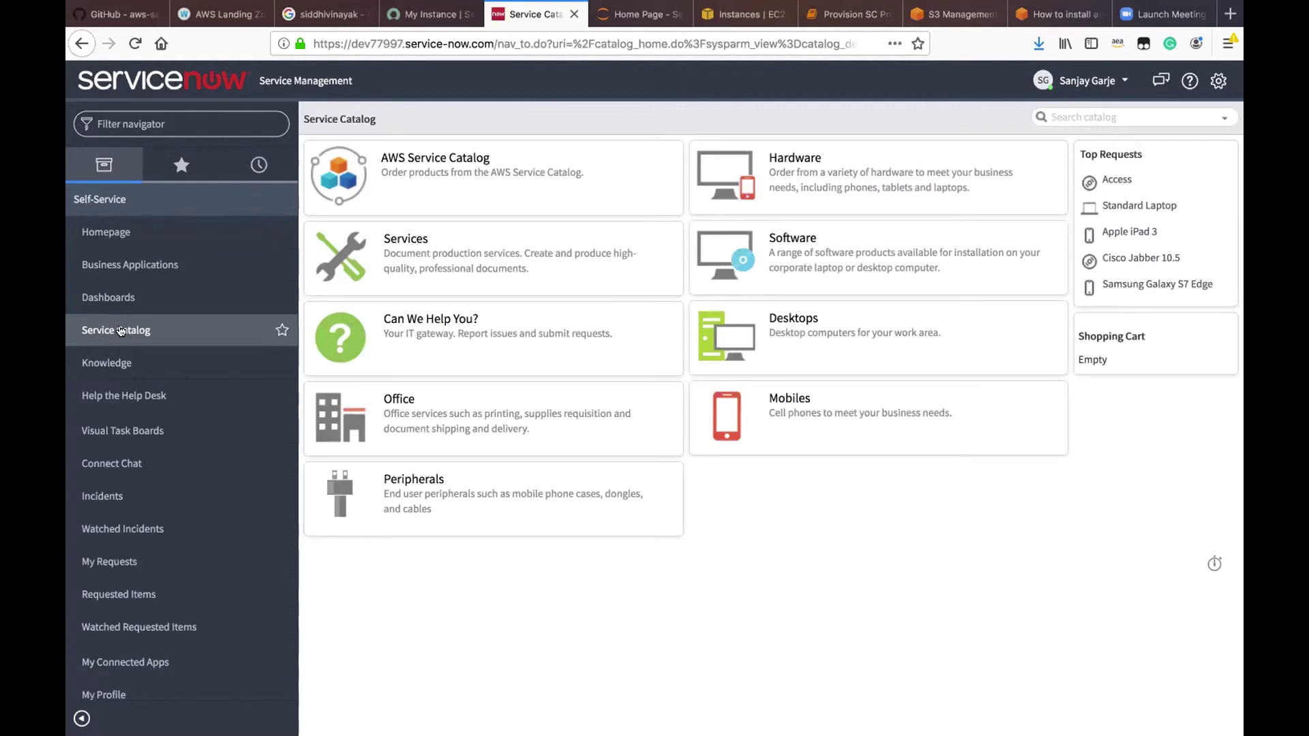
pyautogui.click(421, 156)
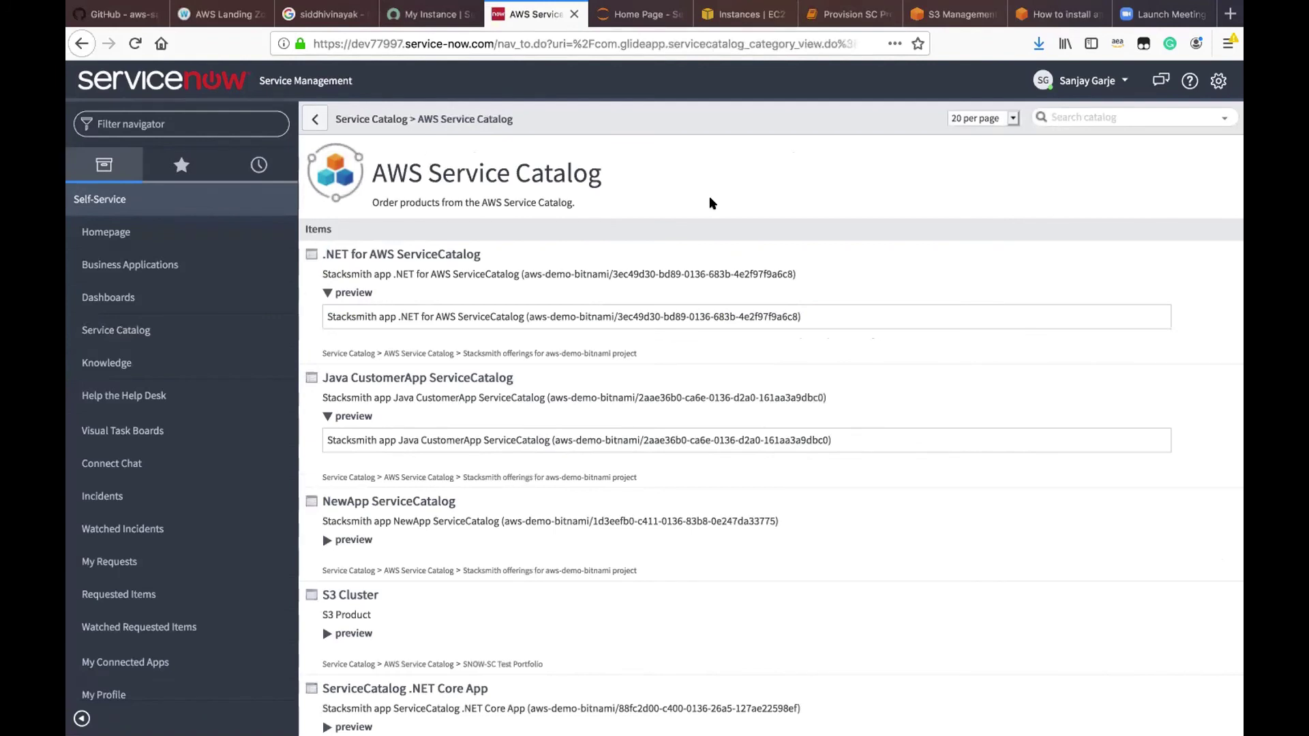
# Find WordPress Certified by Bitnami and Automattic among the AWS Service Catalog items and open its order form
pyautogui.scroll(-2, 628, 455)
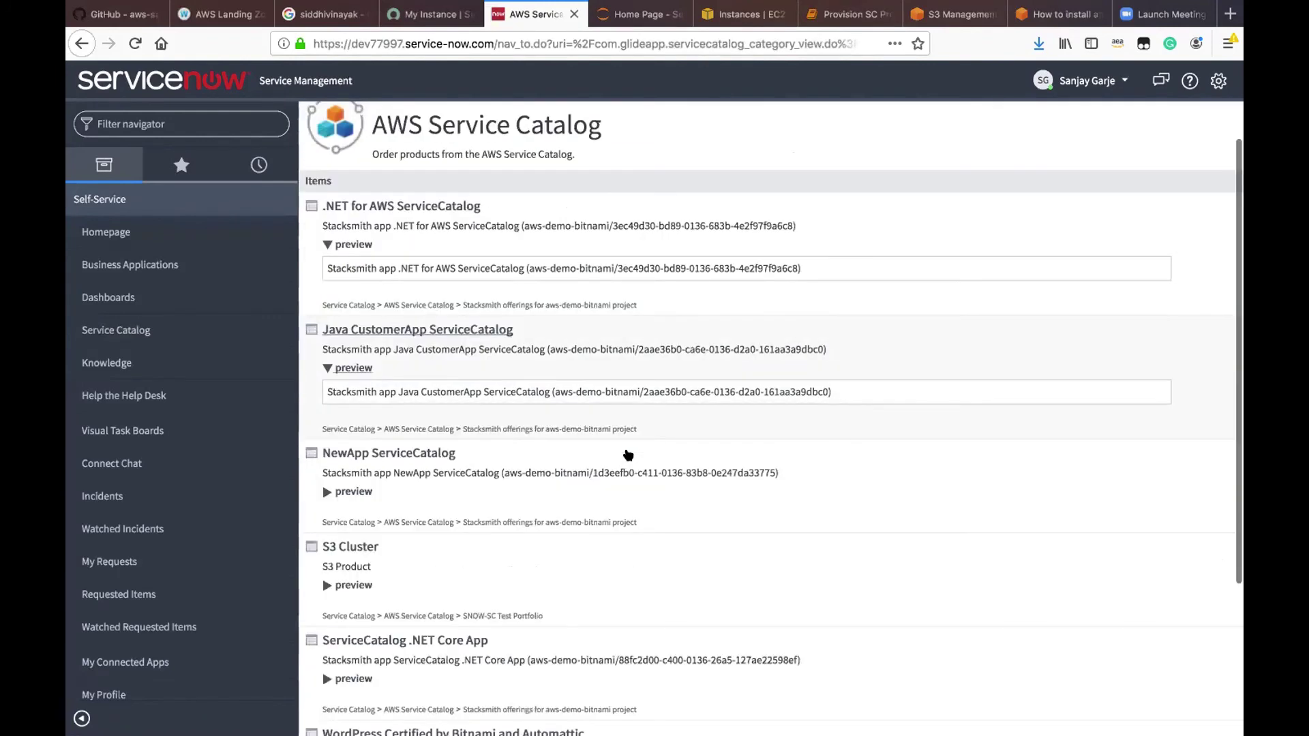
pyautogui.scroll(-2, 628, 455)
pyautogui.scroll(-4, 627, 455)
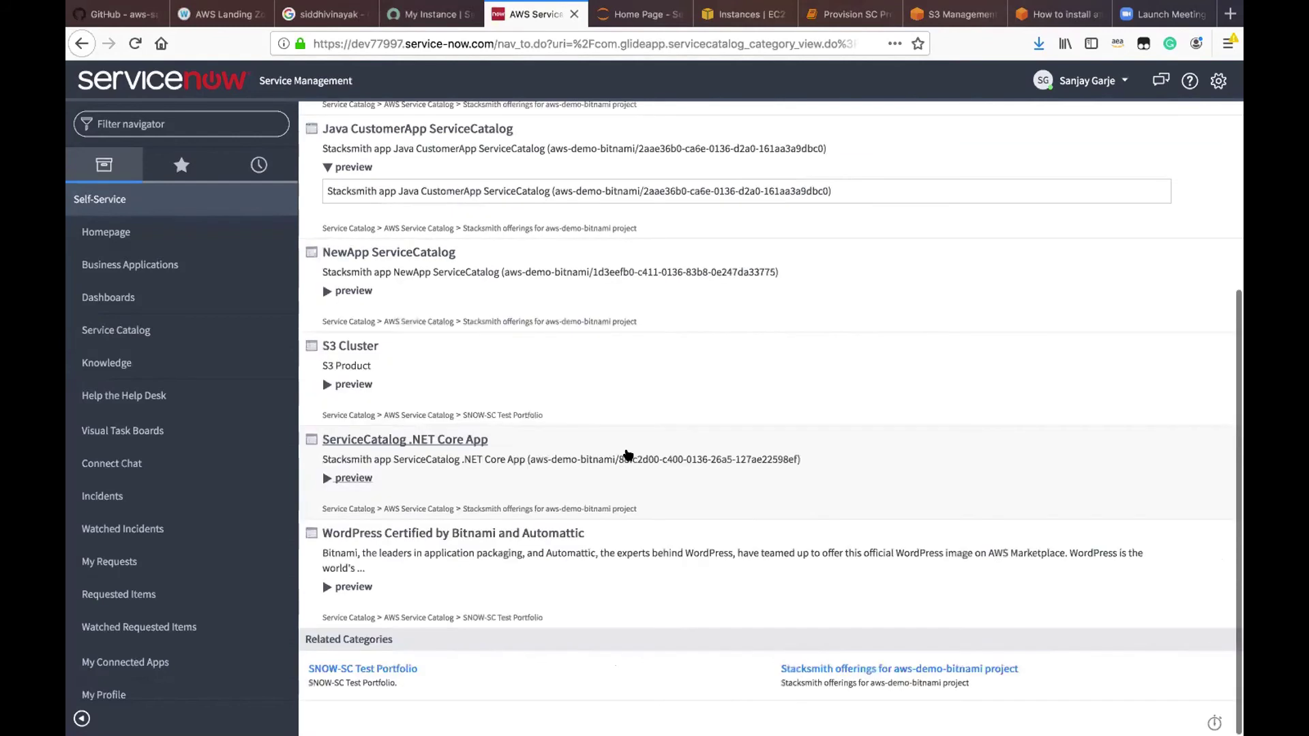
pyautogui.click(420, 535)
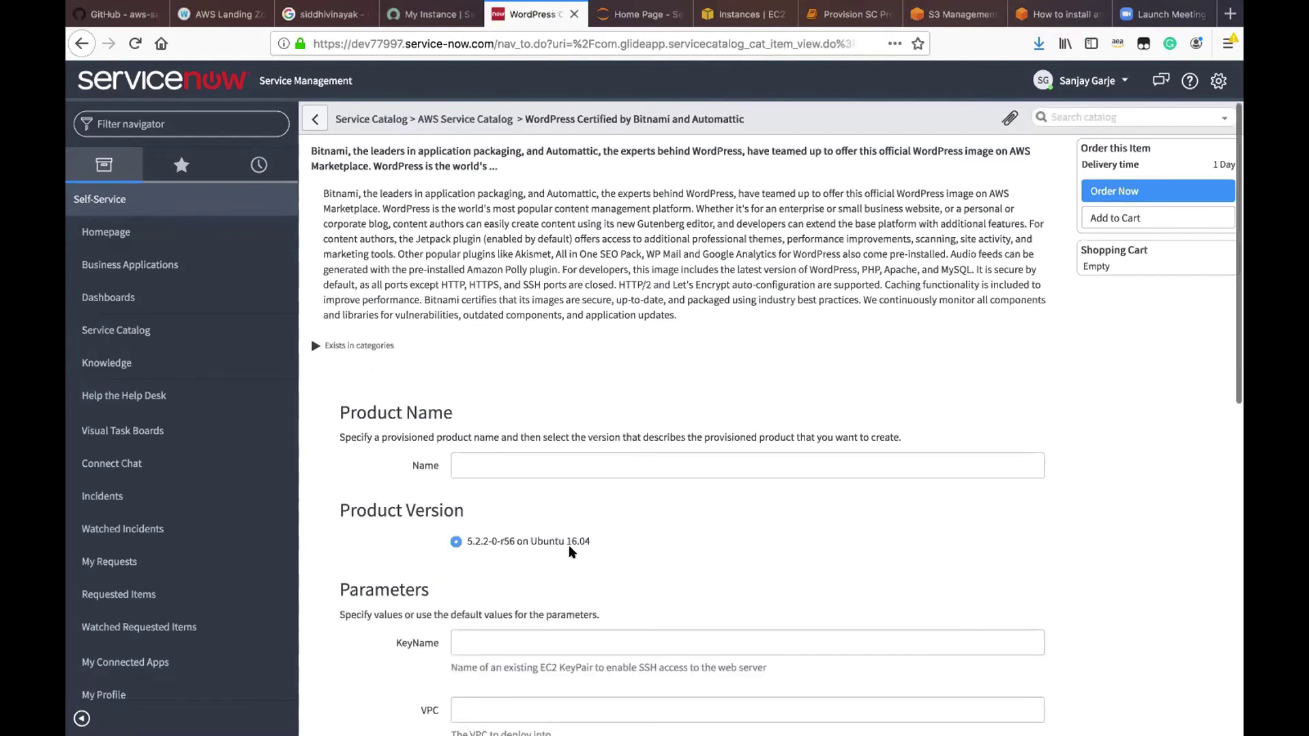
# Review the WordPress order form's product name, version, parameter, tag and resource change sections
pyautogui.scroll(-3, 574, 525)
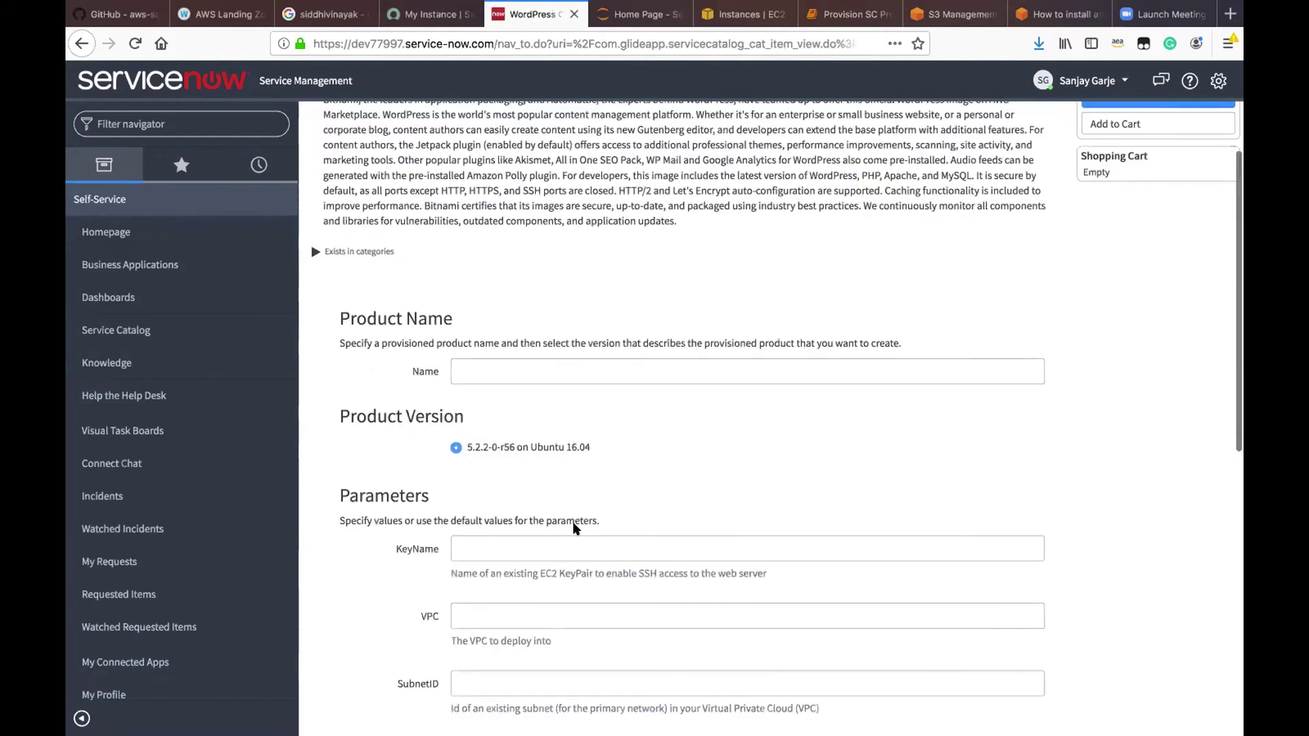
pyautogui.scroll(-11, 573, 524)
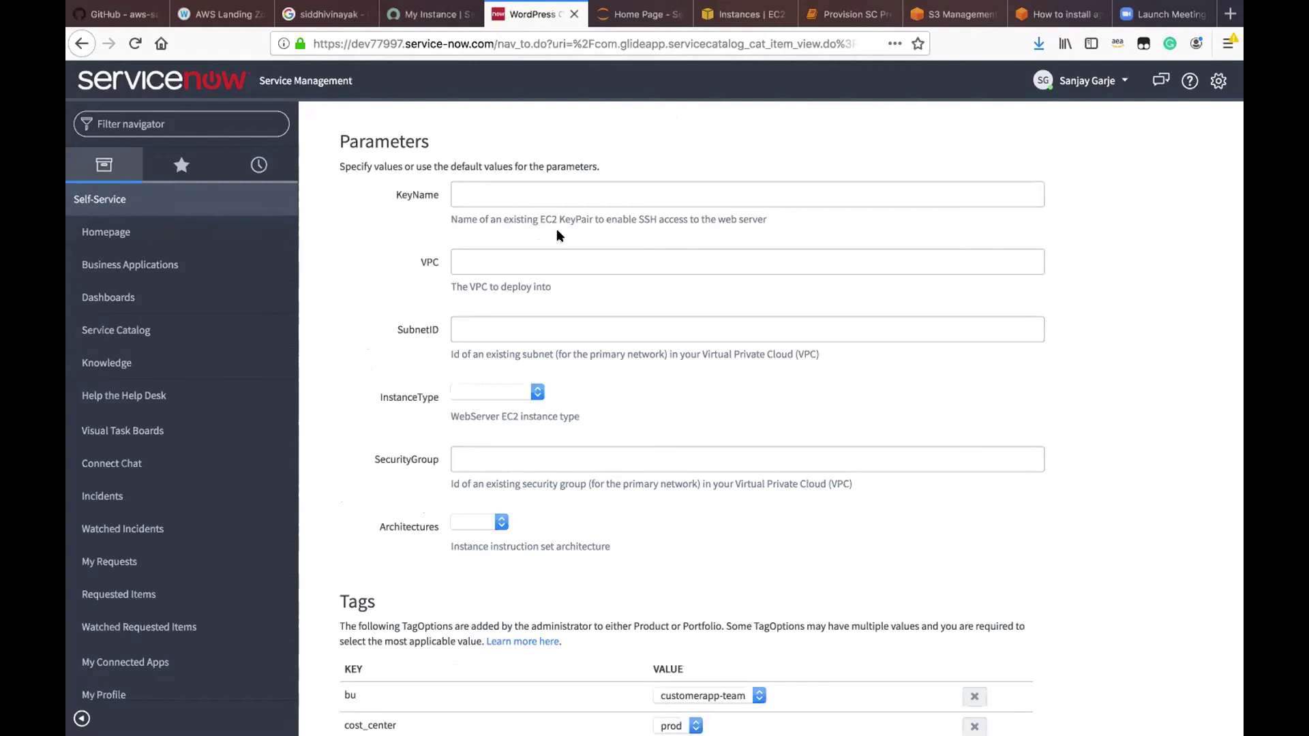
pyautogui.click(539, 192)
pyautogui.scroll(-3, 538, 193)
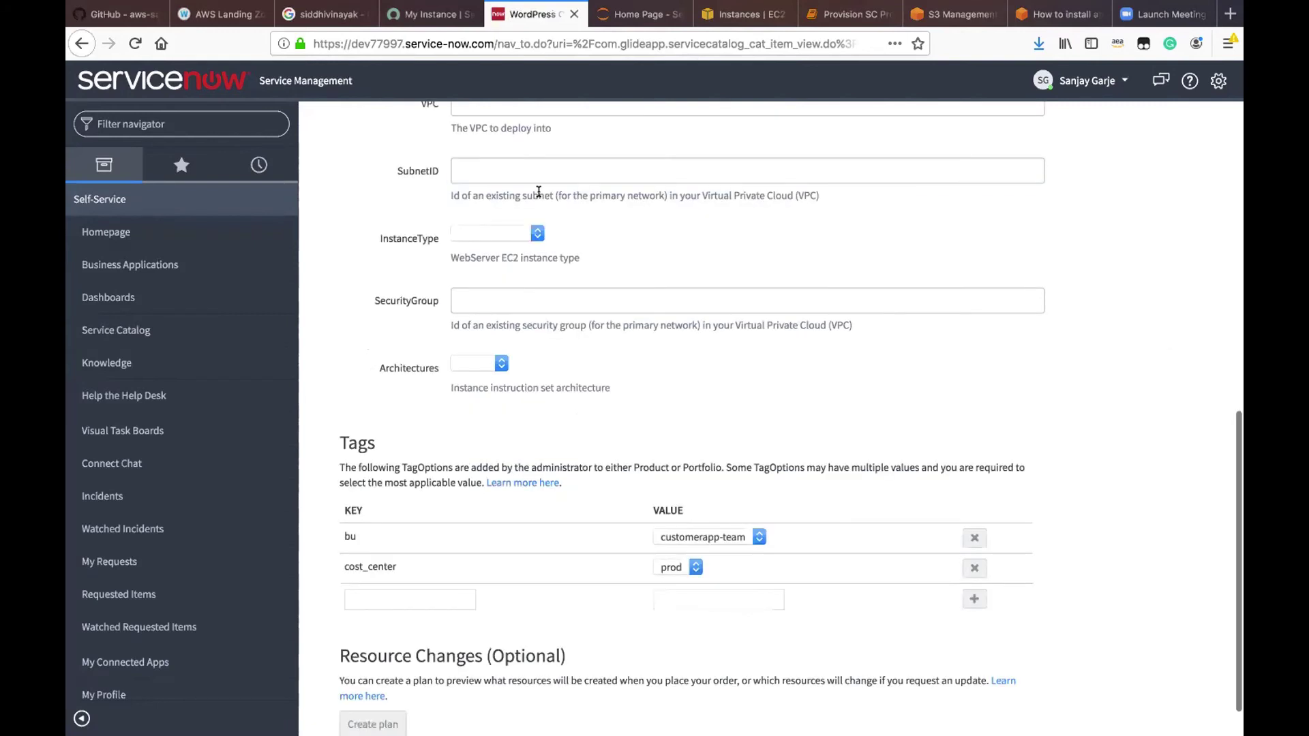
pyautogui.scroll(-1, 694, 432)
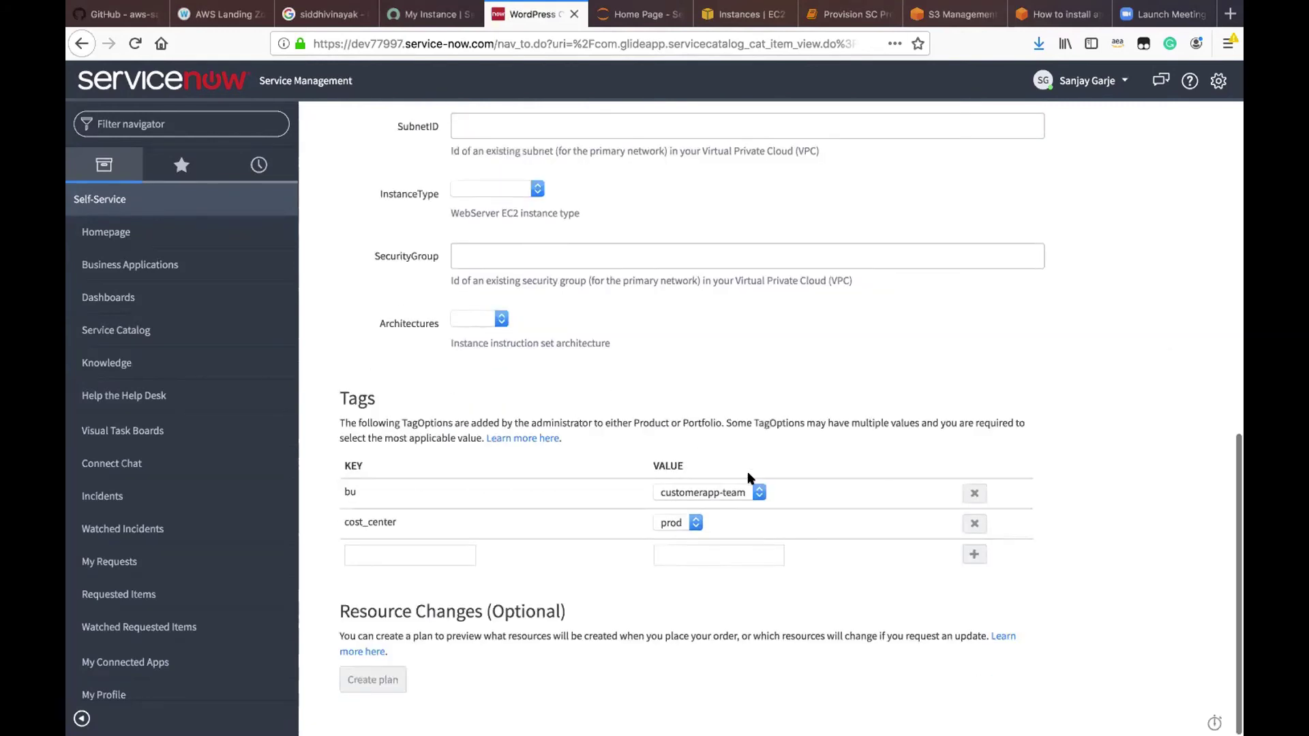
pyautogui.scroll(8, 748, 478)
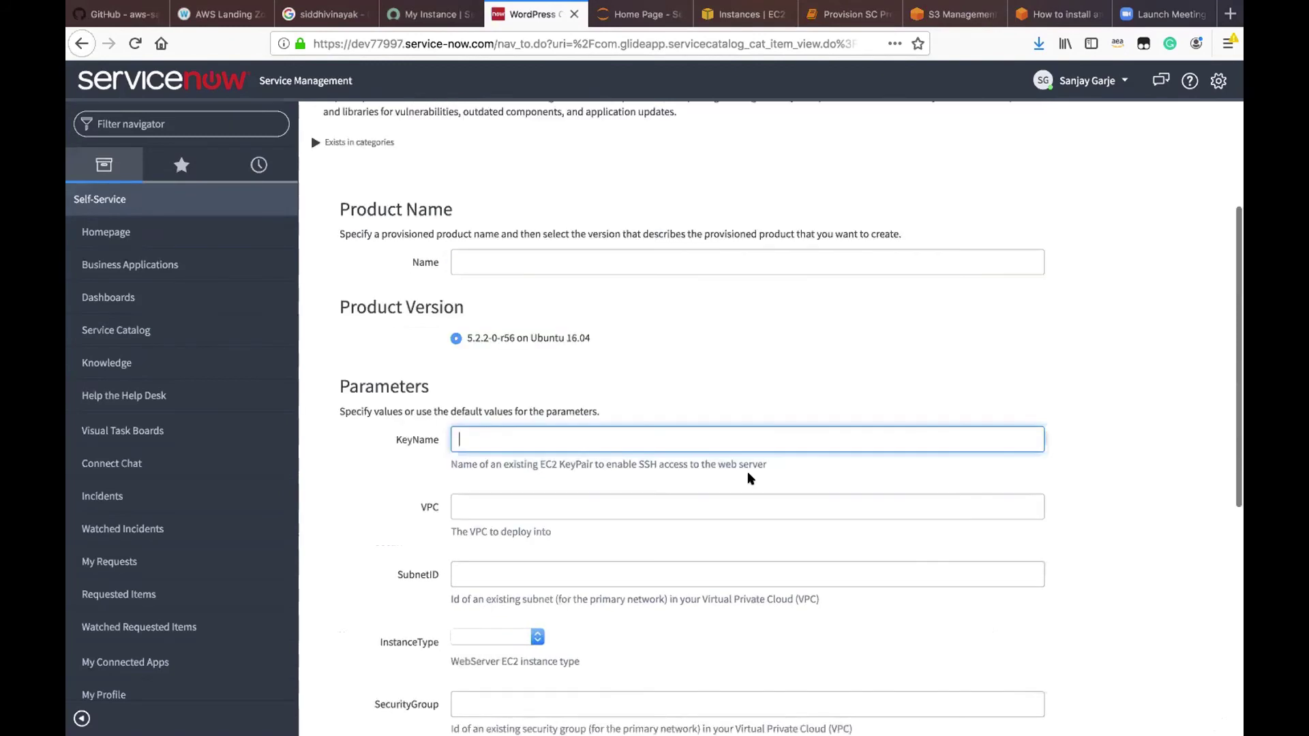
pyautogui.scroll(2, 749, 478)
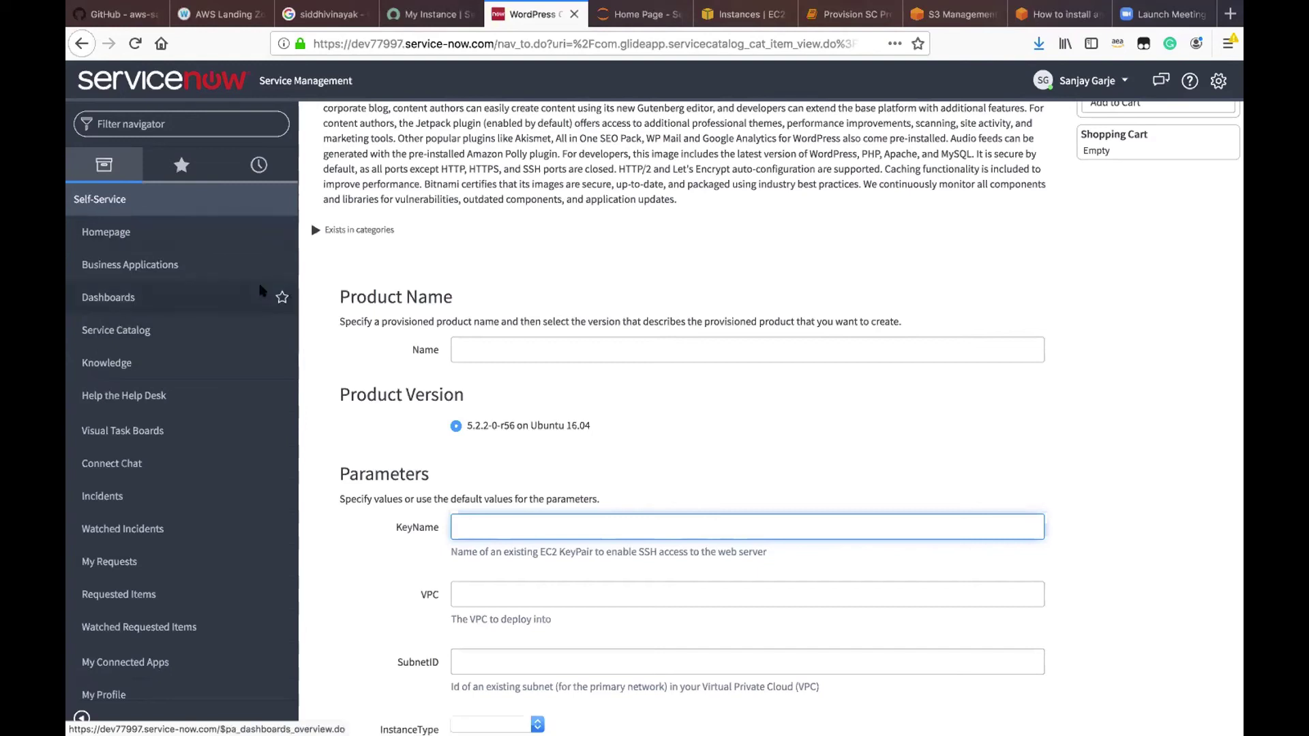
# Return to the Jupyter notebook, rerun the Step 6 describe-record cell and check the Status value in its output
pyautogui.click(854, 15)
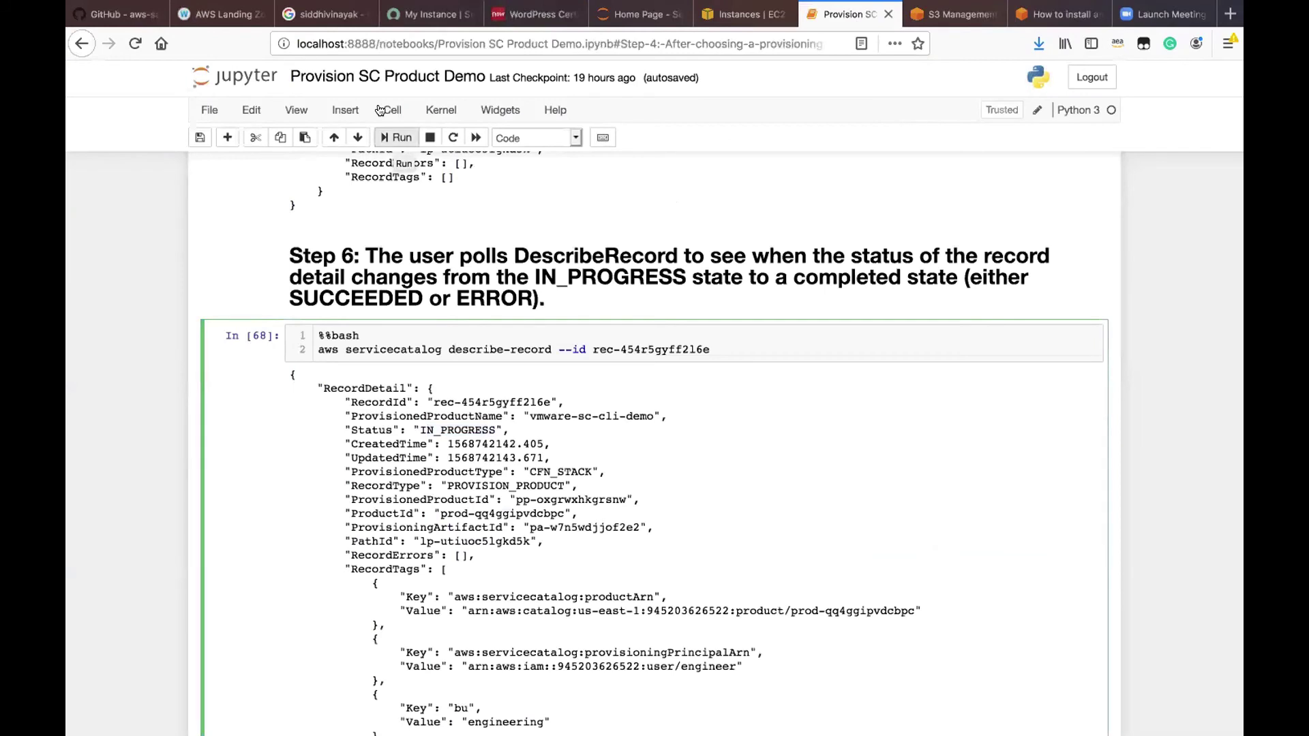
pyautogui.click(391, 138)
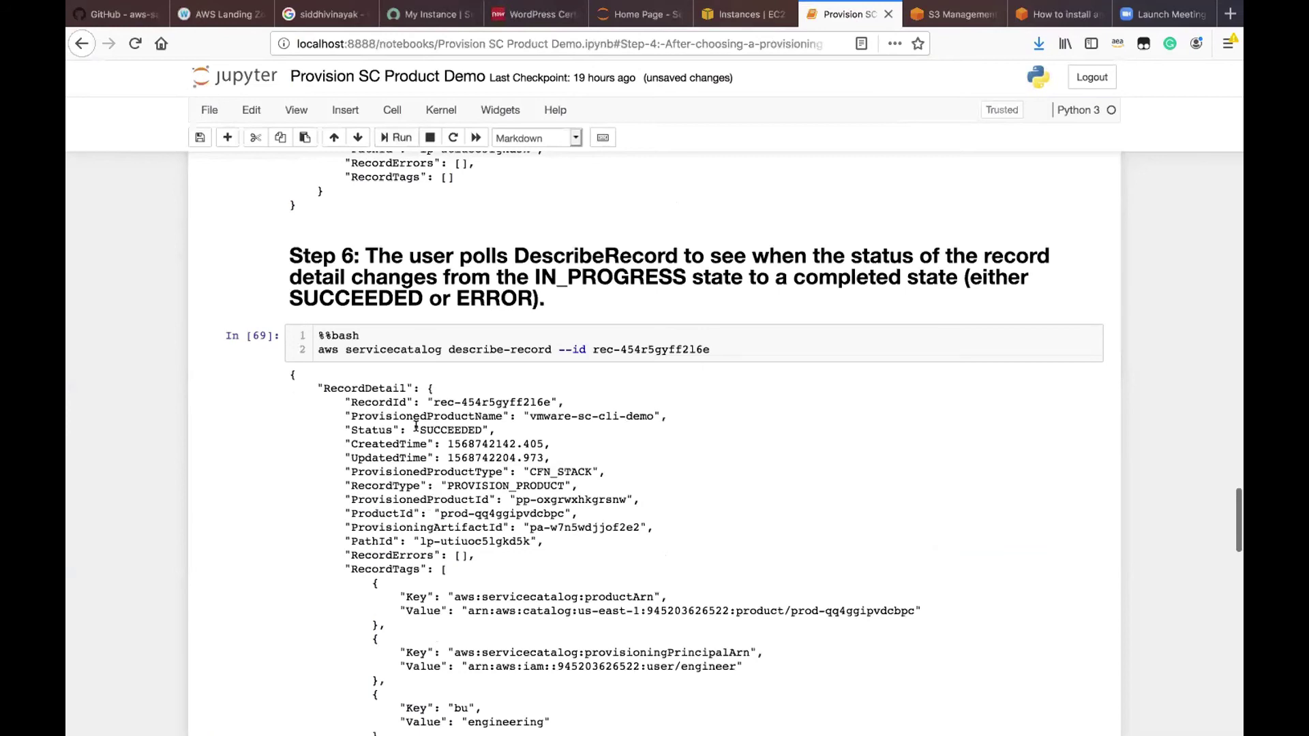
pyautogui.doubleClick(475, 430)
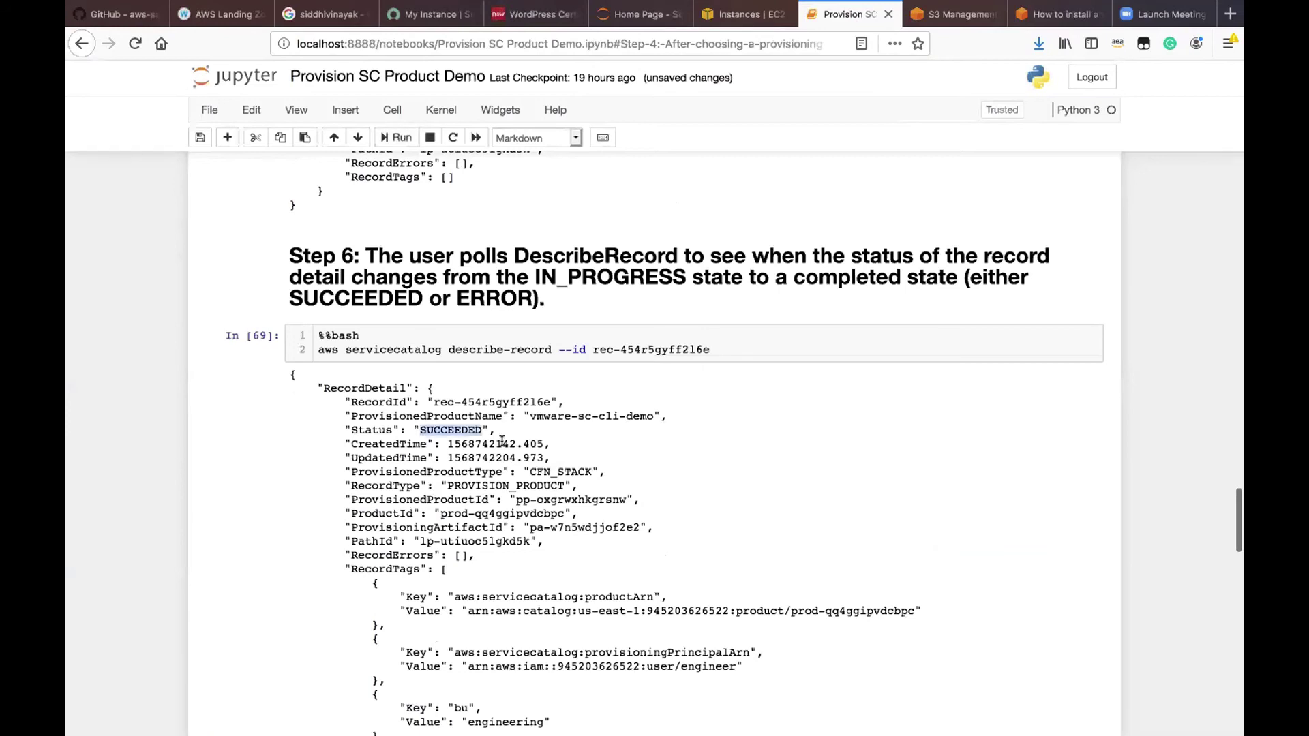
# Switch to Chrome and refresh the Provisioned products list to check the status of vmware-sc-cli-demo
pyautogui.press('super+Tab')
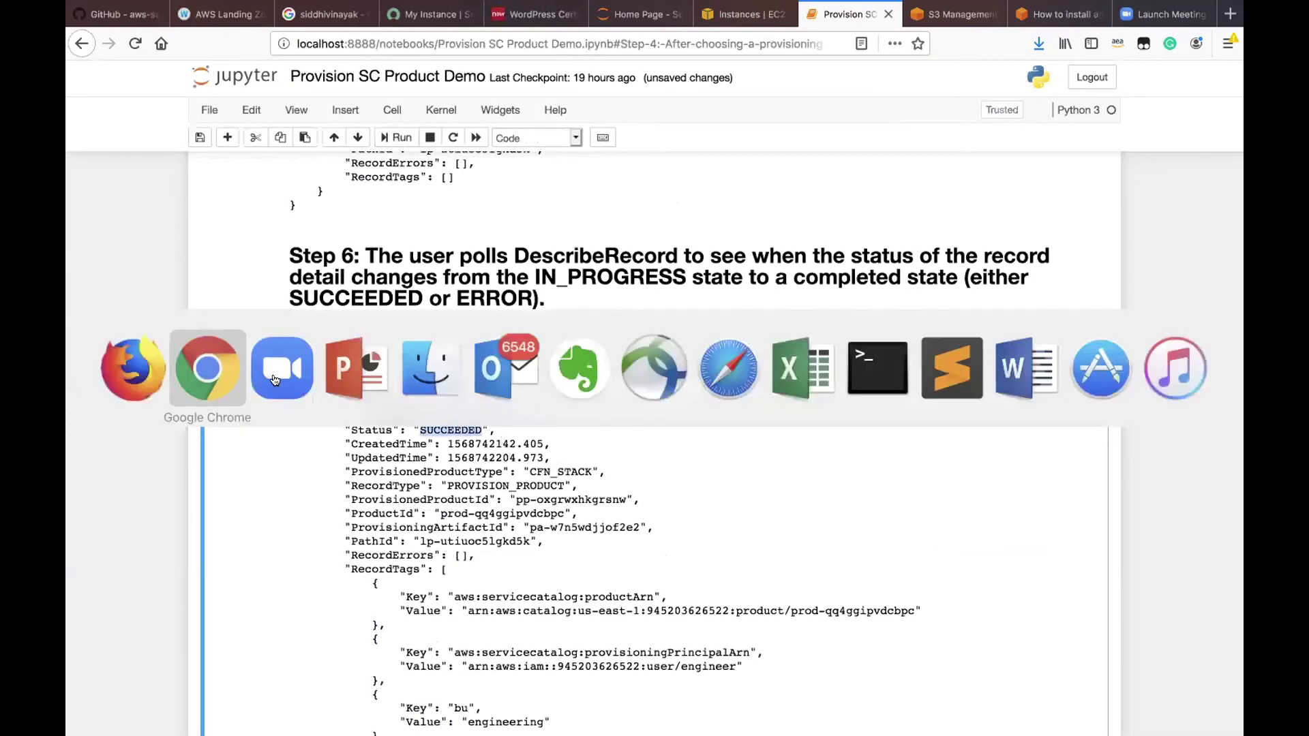
pyautogui.click(207, 368)
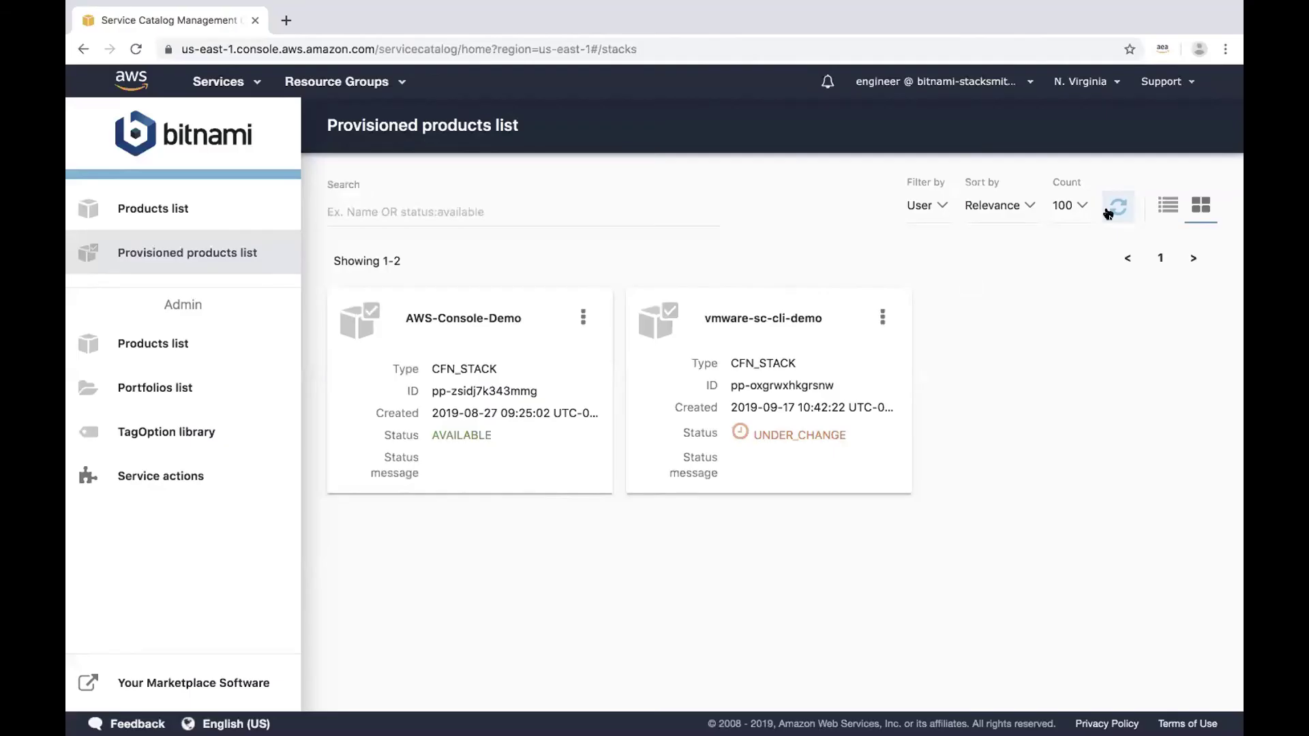
pyautogui.click(1109, 211)
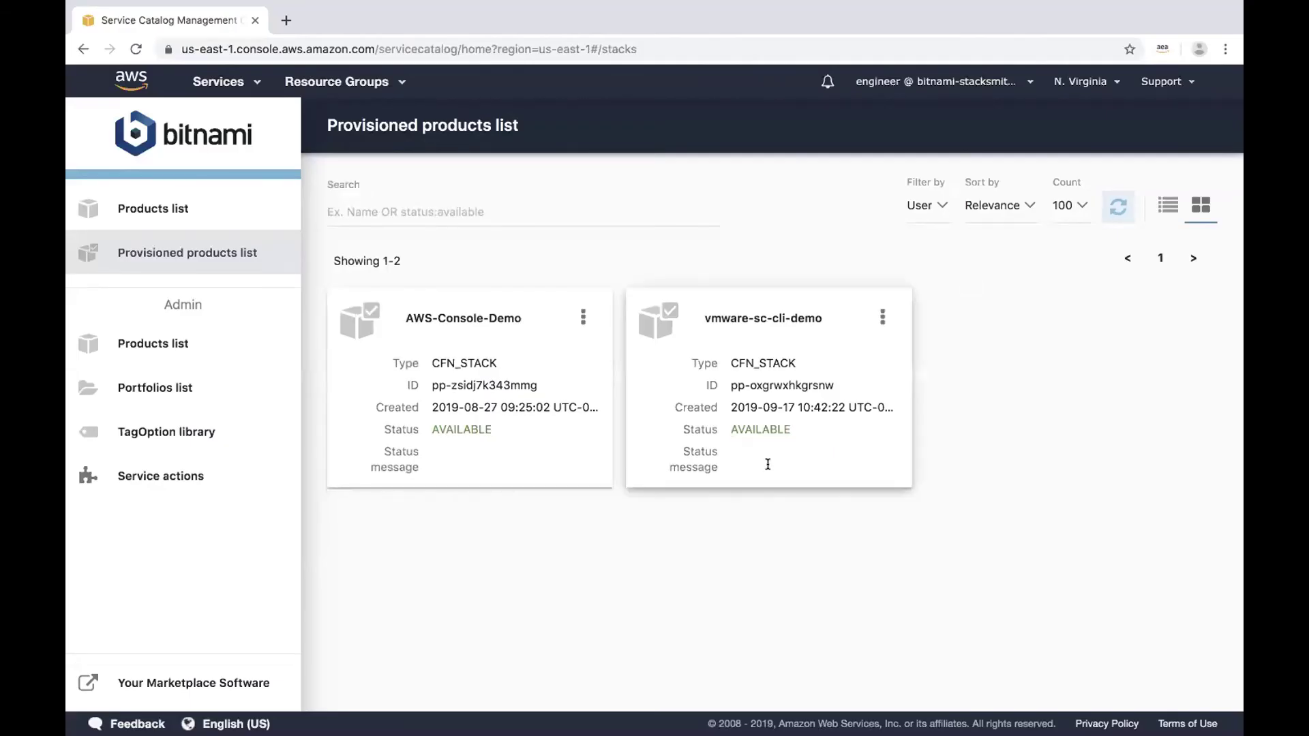
# Go back to the notebook in Firefox and examine the RecordTags and RecordOutputs of the describe-record result
pyautogui.press('super+Tab')
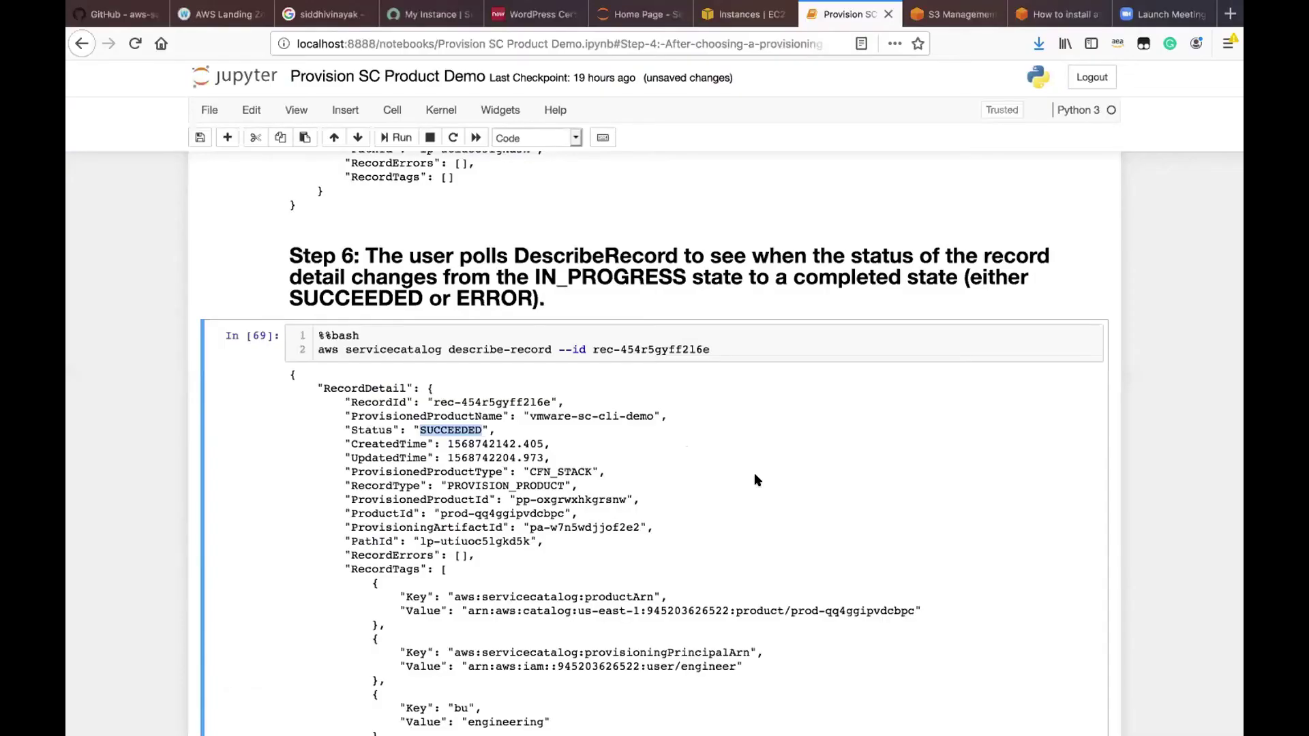
pyautogui.scroll(-5, 755, 472)
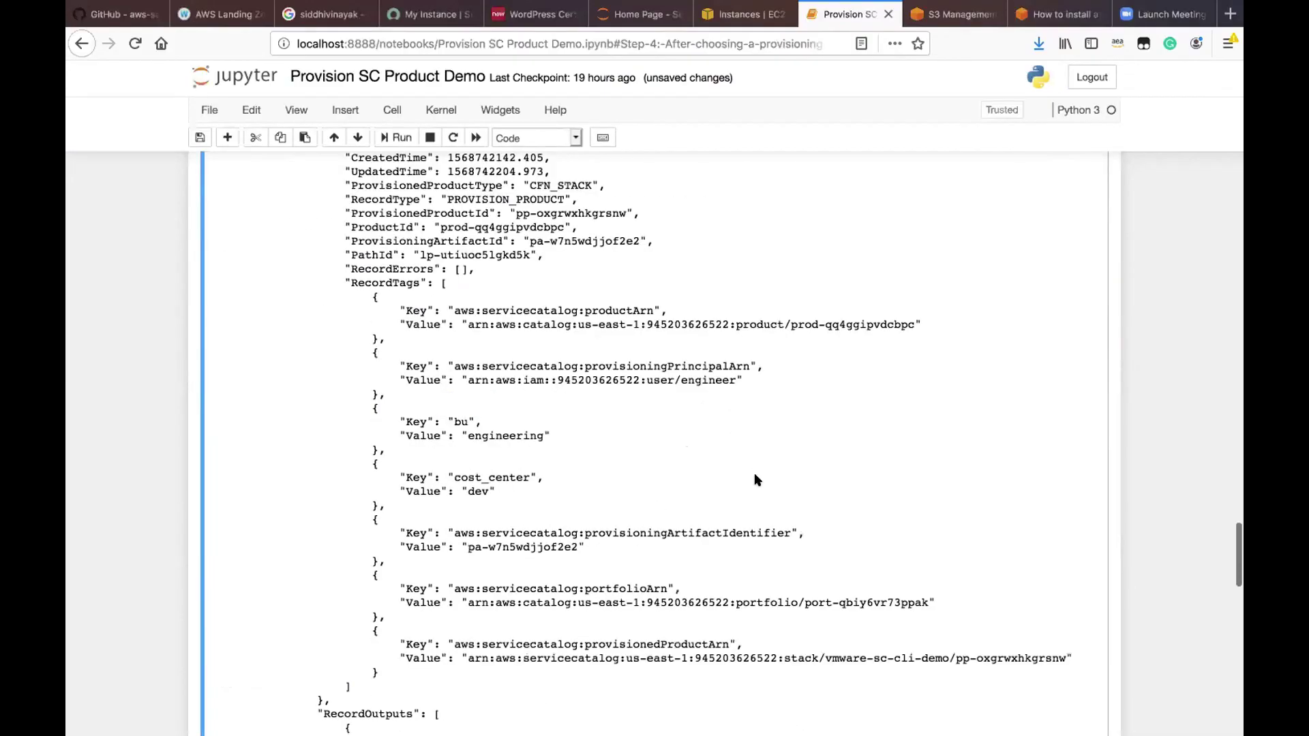
pyautogui.scroll(-2, 755, 478)
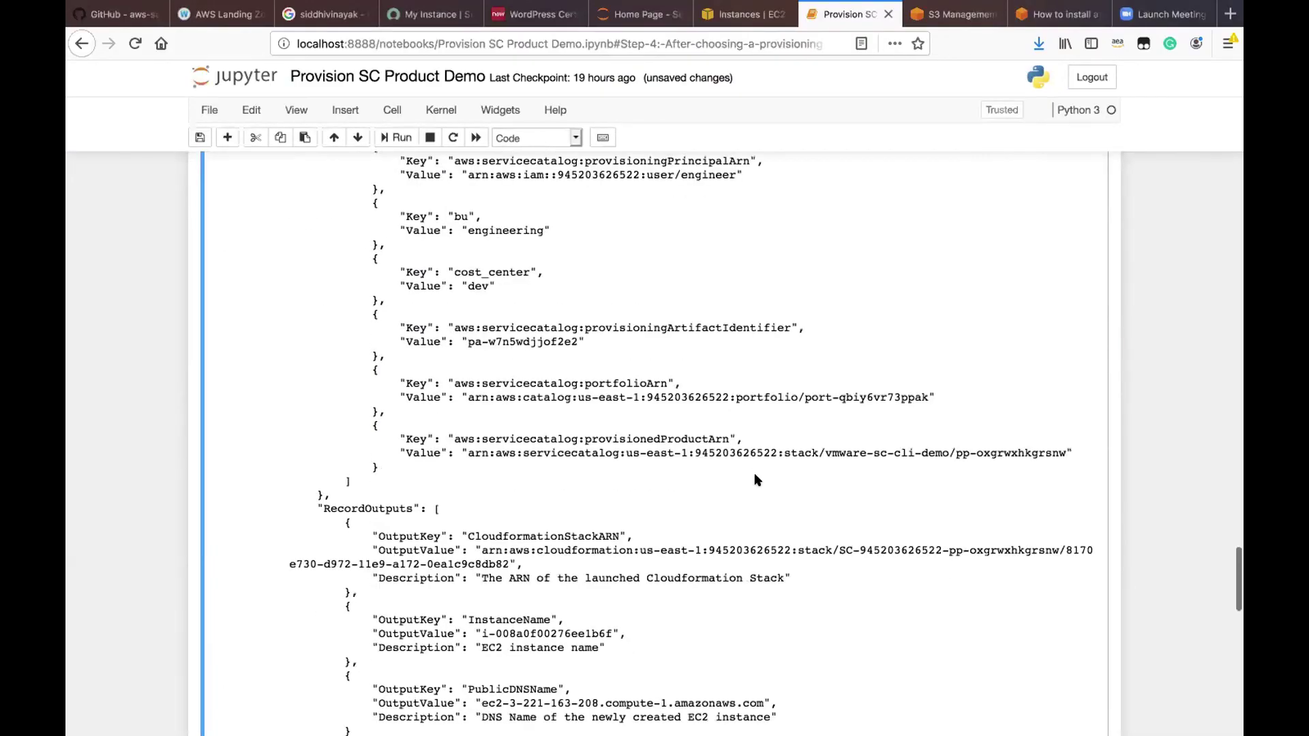
pyautogui.scroll(2, 754, 480)
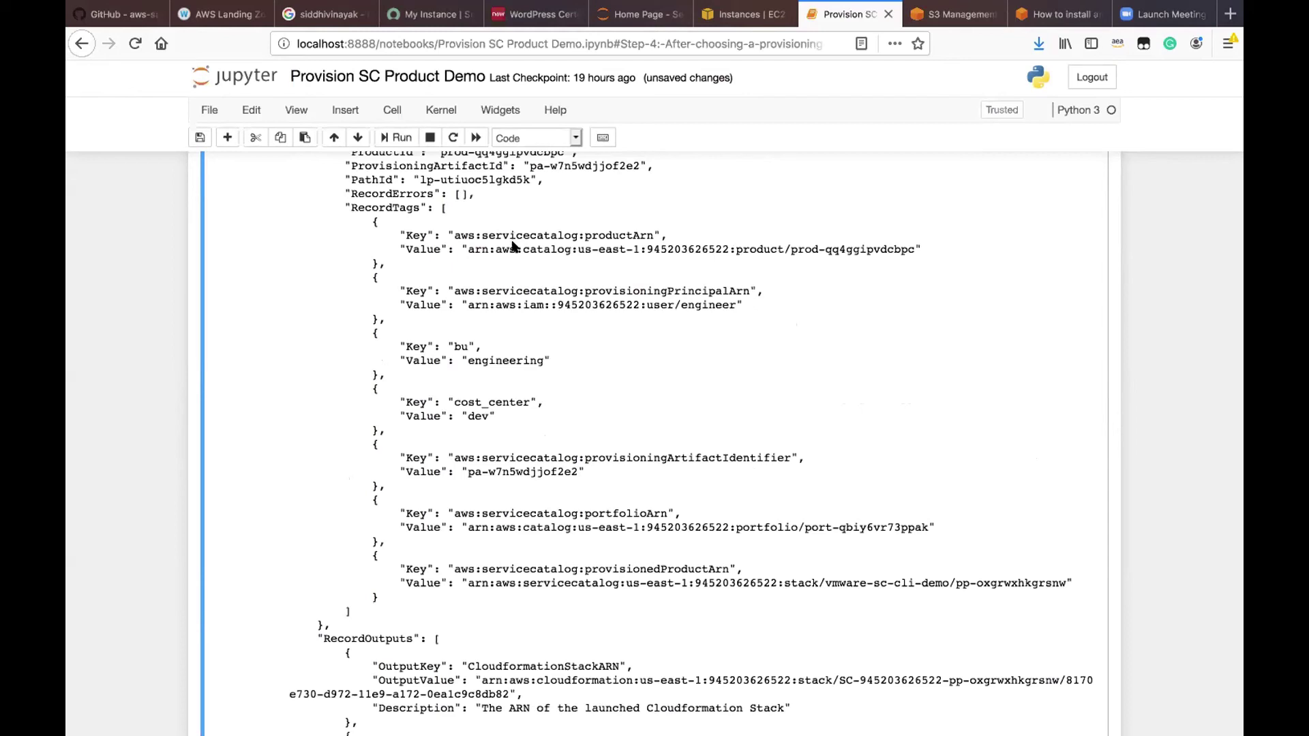
pyautogui.scroll(-1, 513, 246)
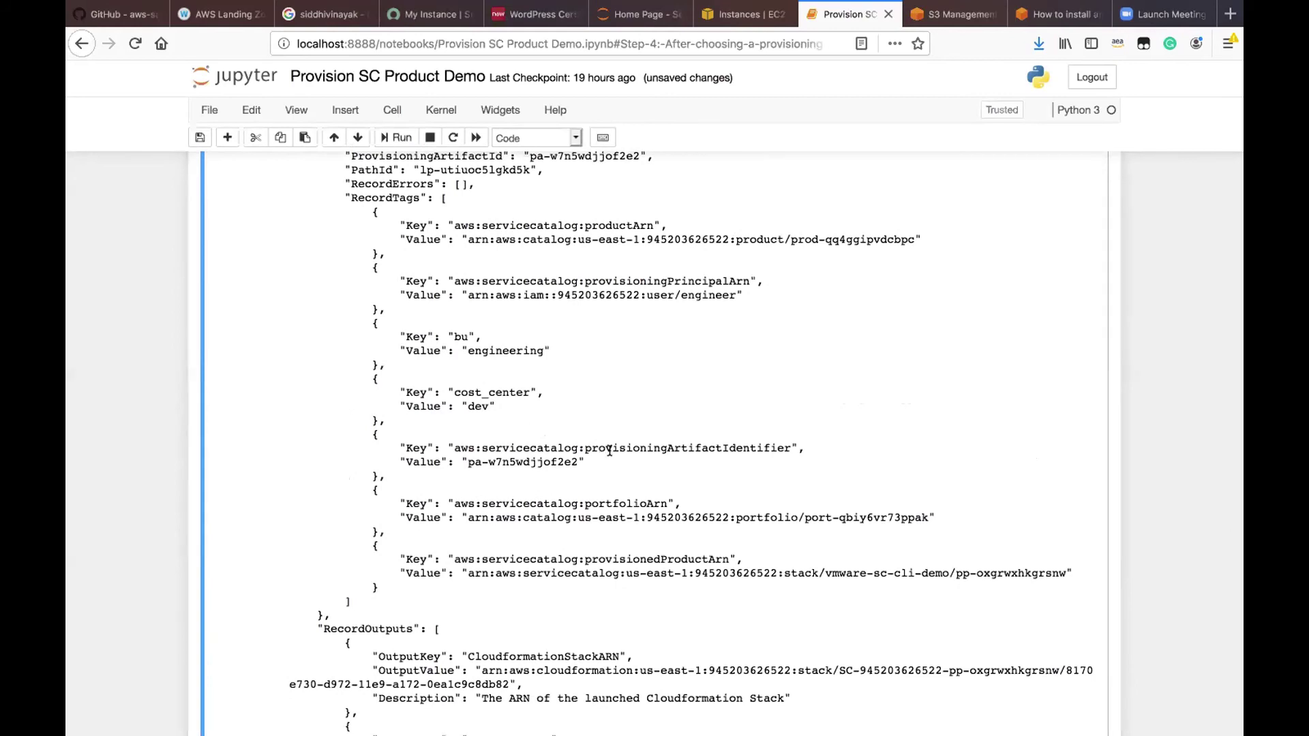
pyautogui.moveTo(620, 295); pyautogui.dragTo(737, 295)
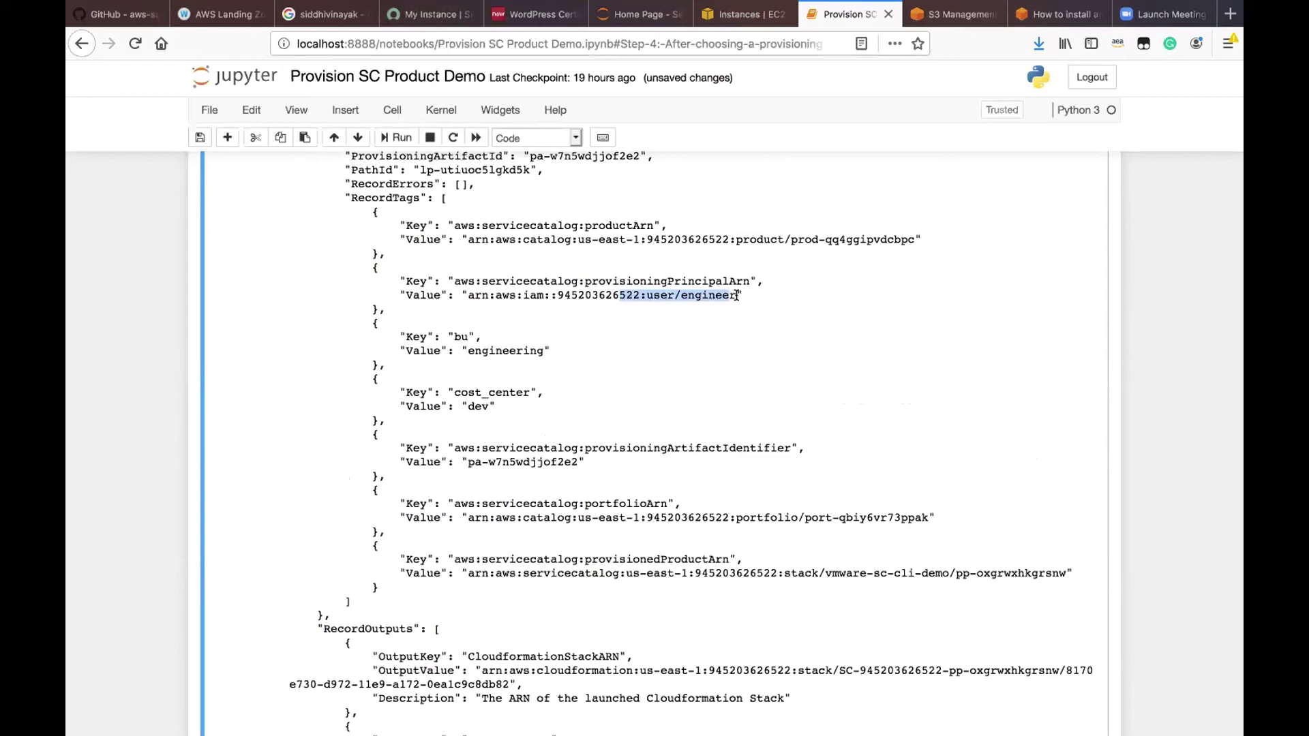
pyautogui.click(737, 295)
pyautogui.scroll(-1, 736, 300)
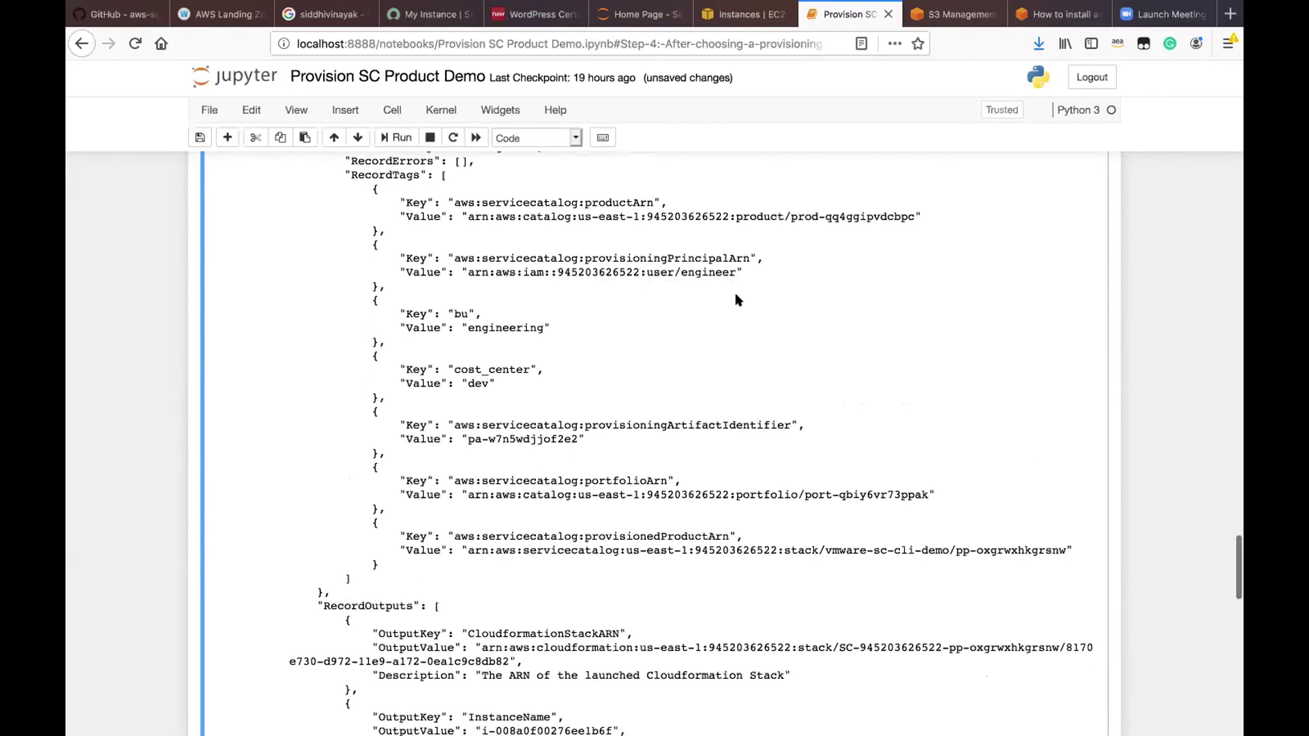
pyautogui.scroll(-1, 736, 300)
pyautogui.scroll(-10, 736, 300)
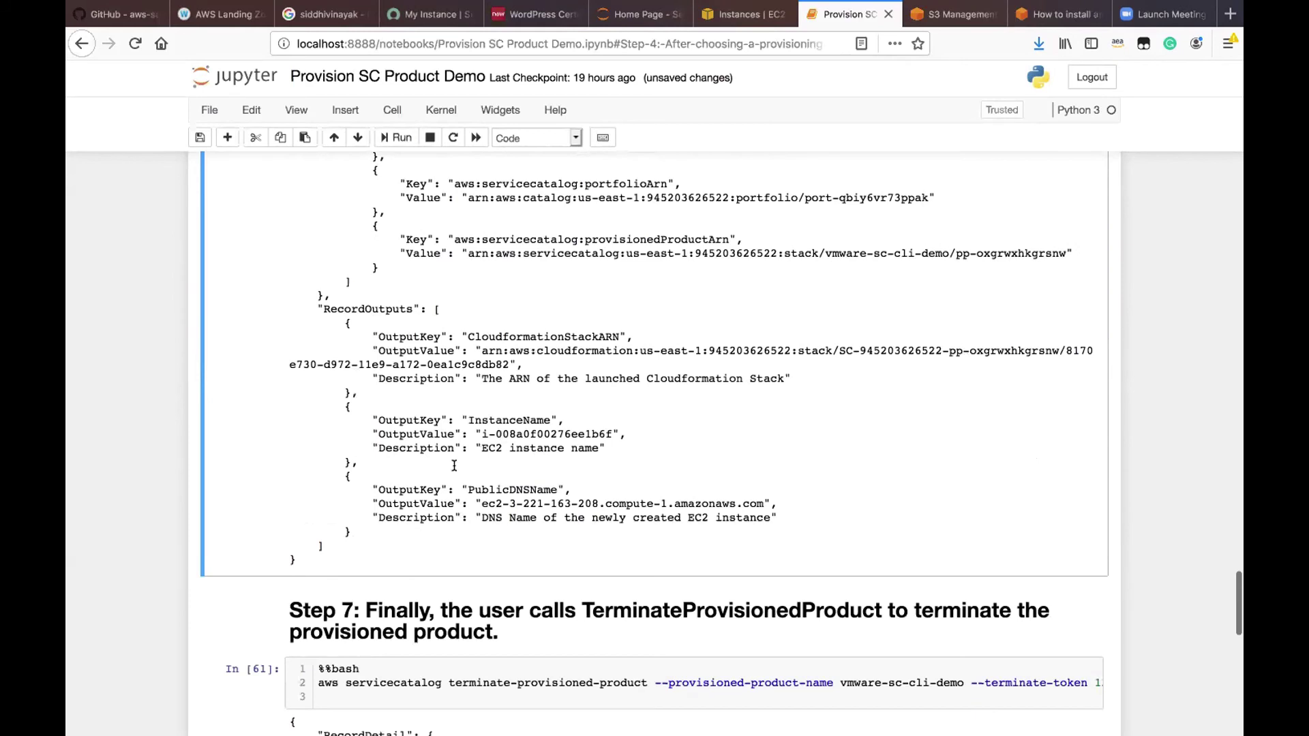
# Copy the PublicDNSName output value of the new EC2 instance and open that address in a new browser tab
pyautogui.moveTo(478, 508); pyautogui.dragTo(761, 503)
pyautogui.hotkey('ctrl', 'c')
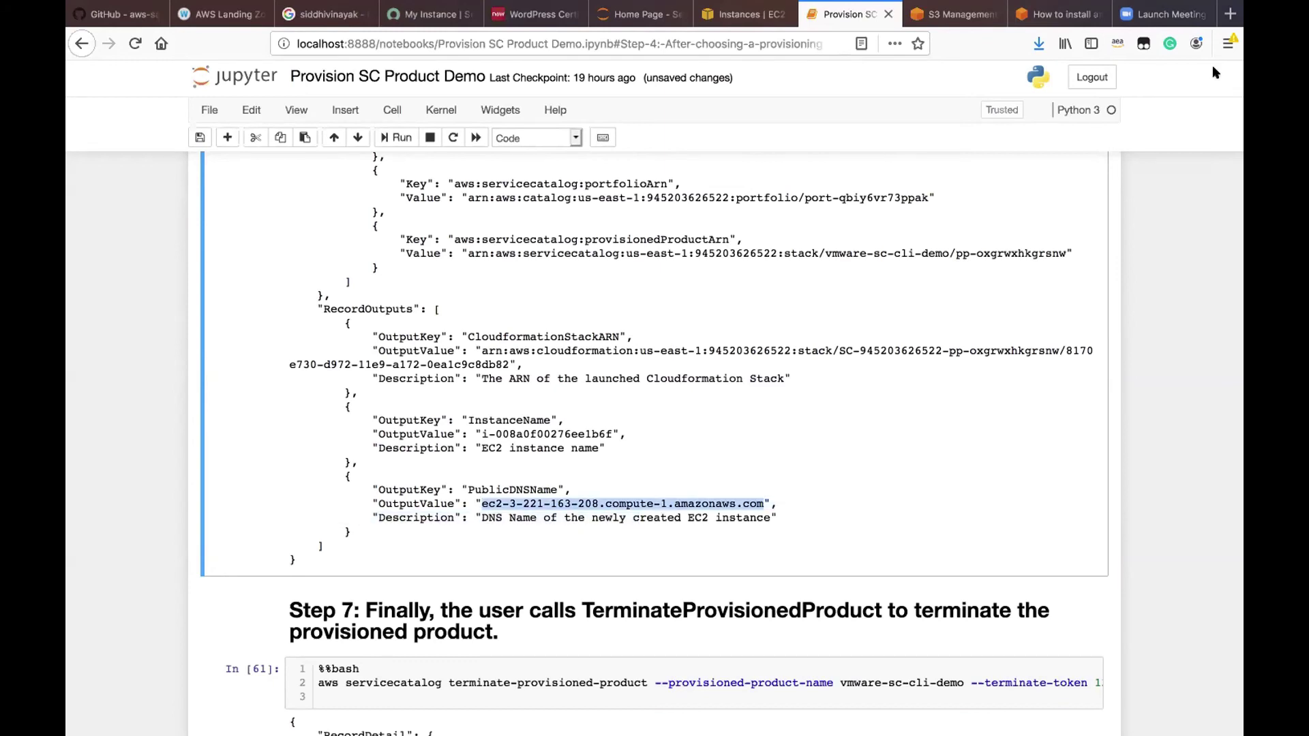
pyautogui.click(1230, 14)
pyautogui.hotkey('ctrl', 'v')
pyautogui.press('Return')
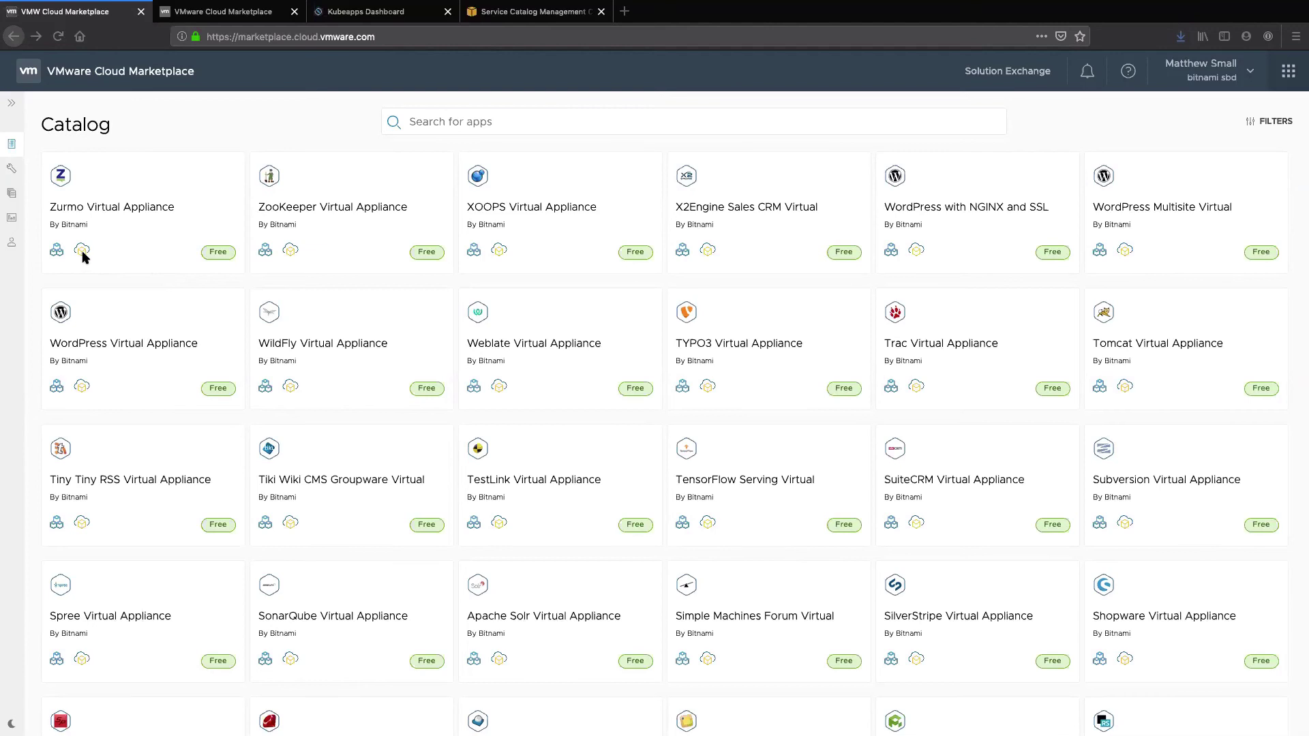
# View the ZooKeeper Virtual Appliance page and its subscription settings in the VMware Cloud Marketplace, and return to the catalog
pyautogui.click(313, 206)
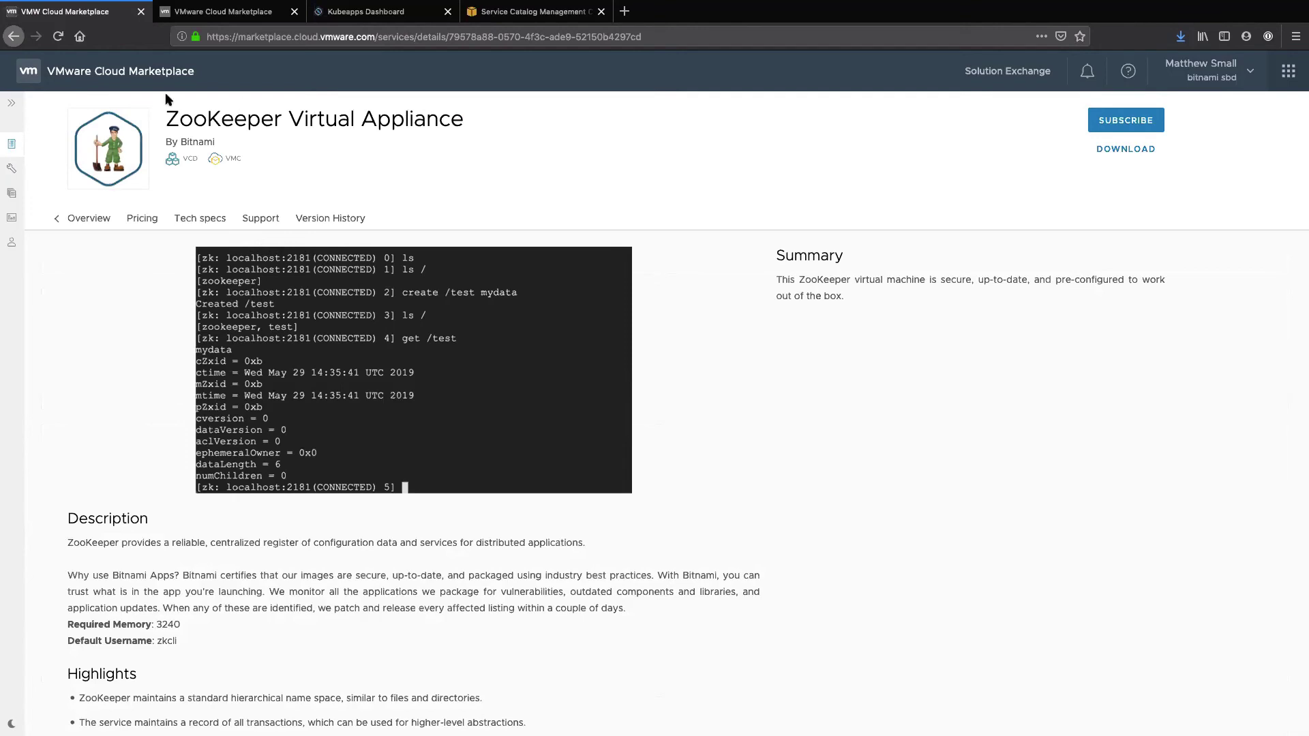
pyautogui.click(1105, 129)
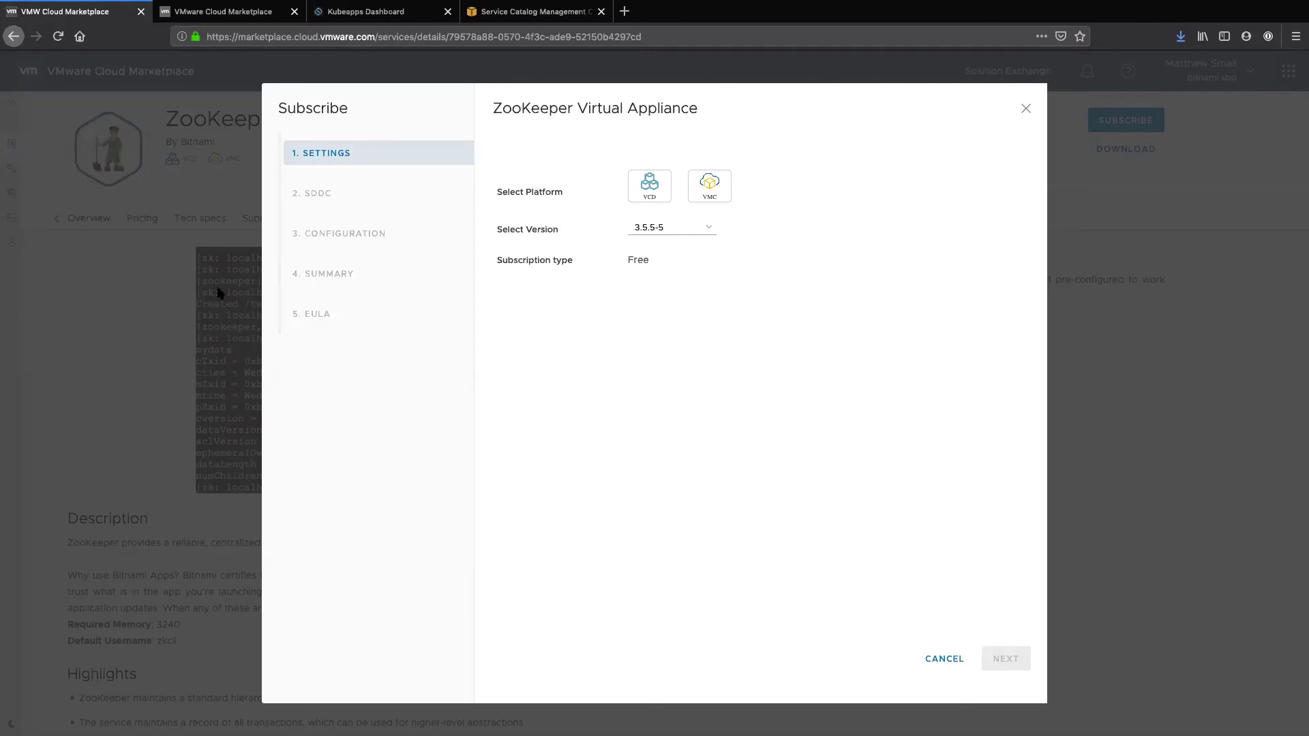
pyautogui.click(1027, 109)
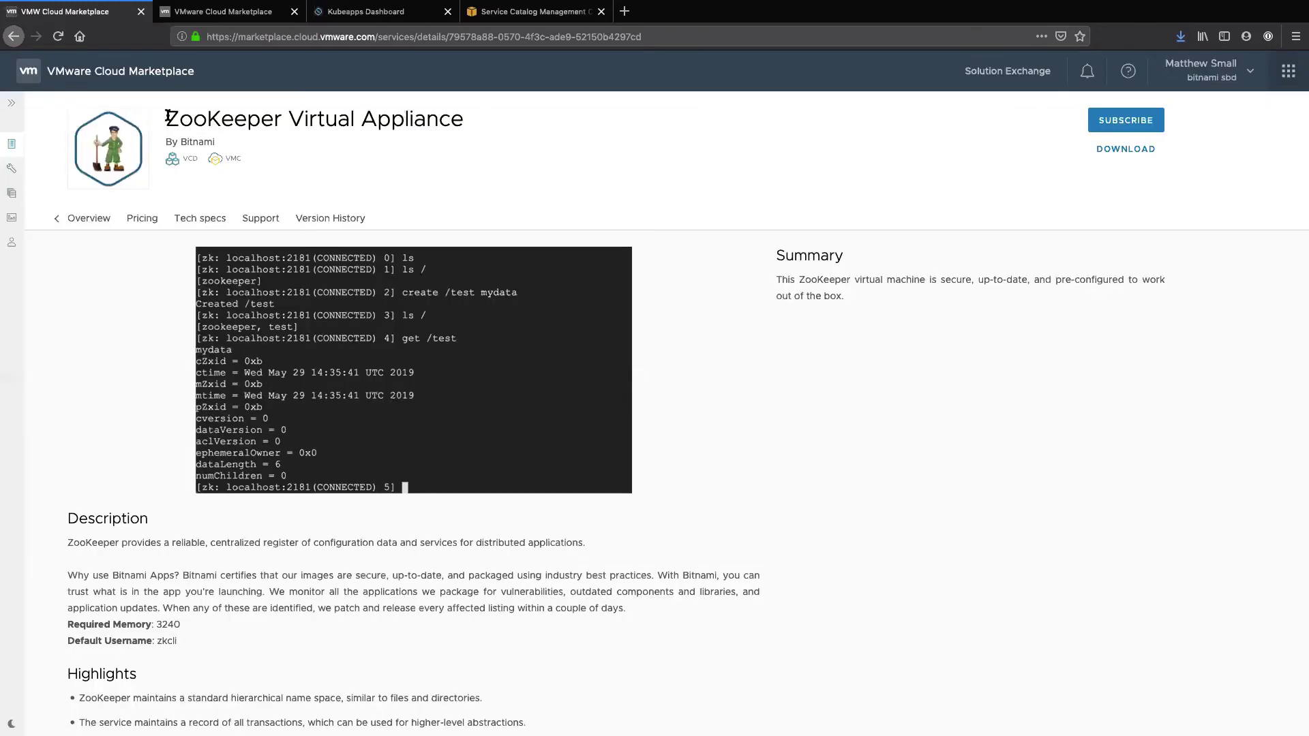
pyautogui.click(76, 87)
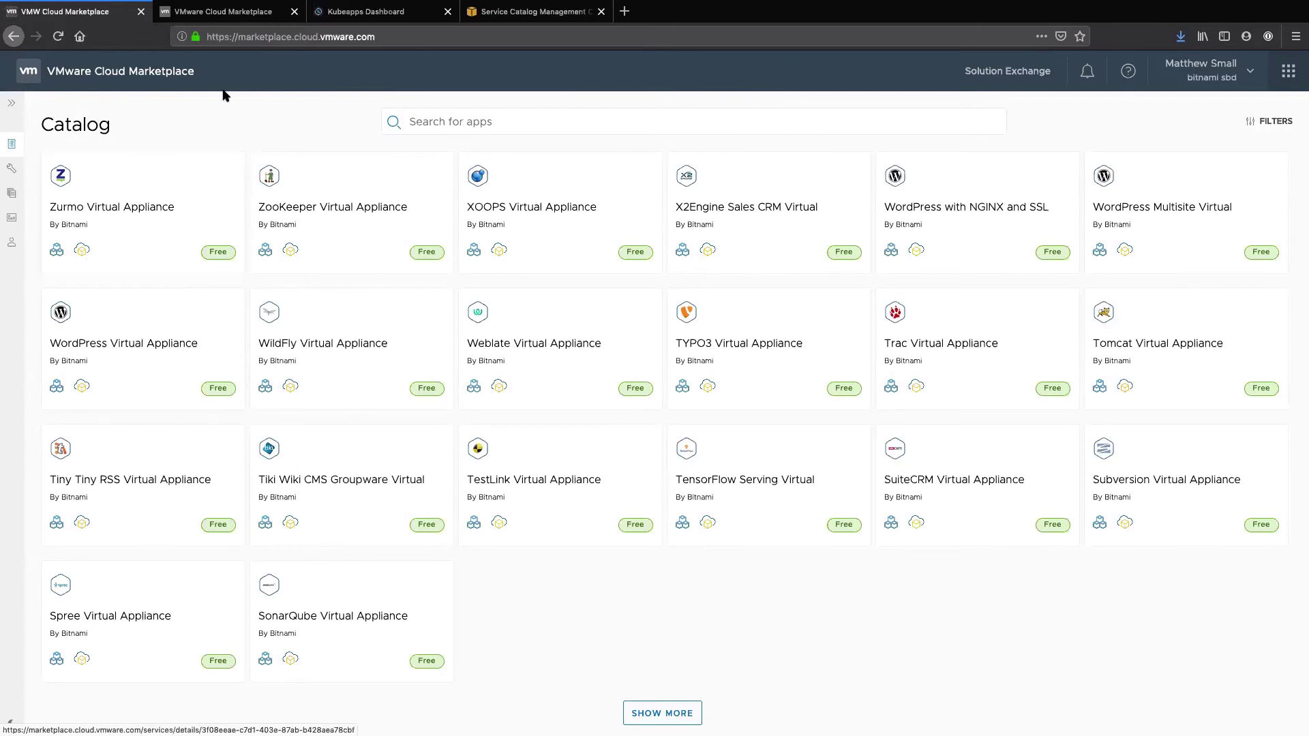
# In the VMware Cloud Marketplace Client for Kubernetes, open the bitnami airflow chart and its deployment form
pyautogui.click(252, 20)
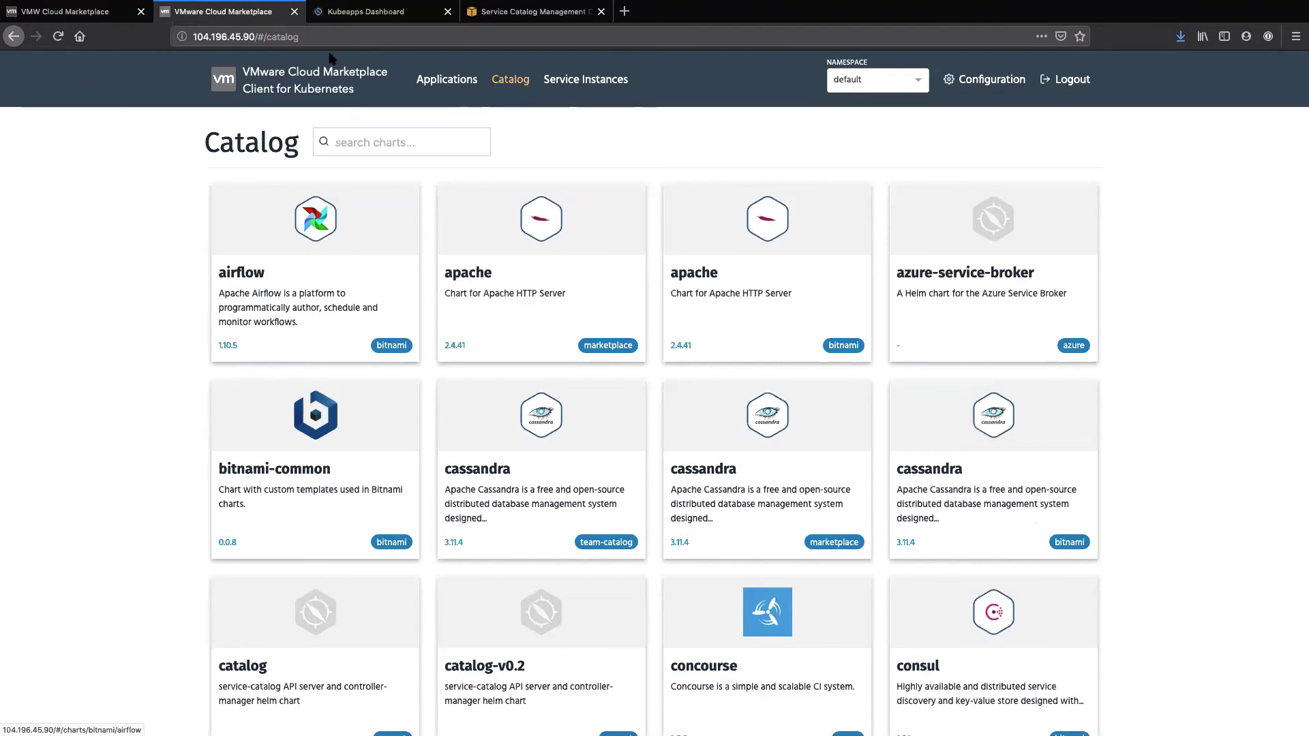
pyautogui.click(296, 236)
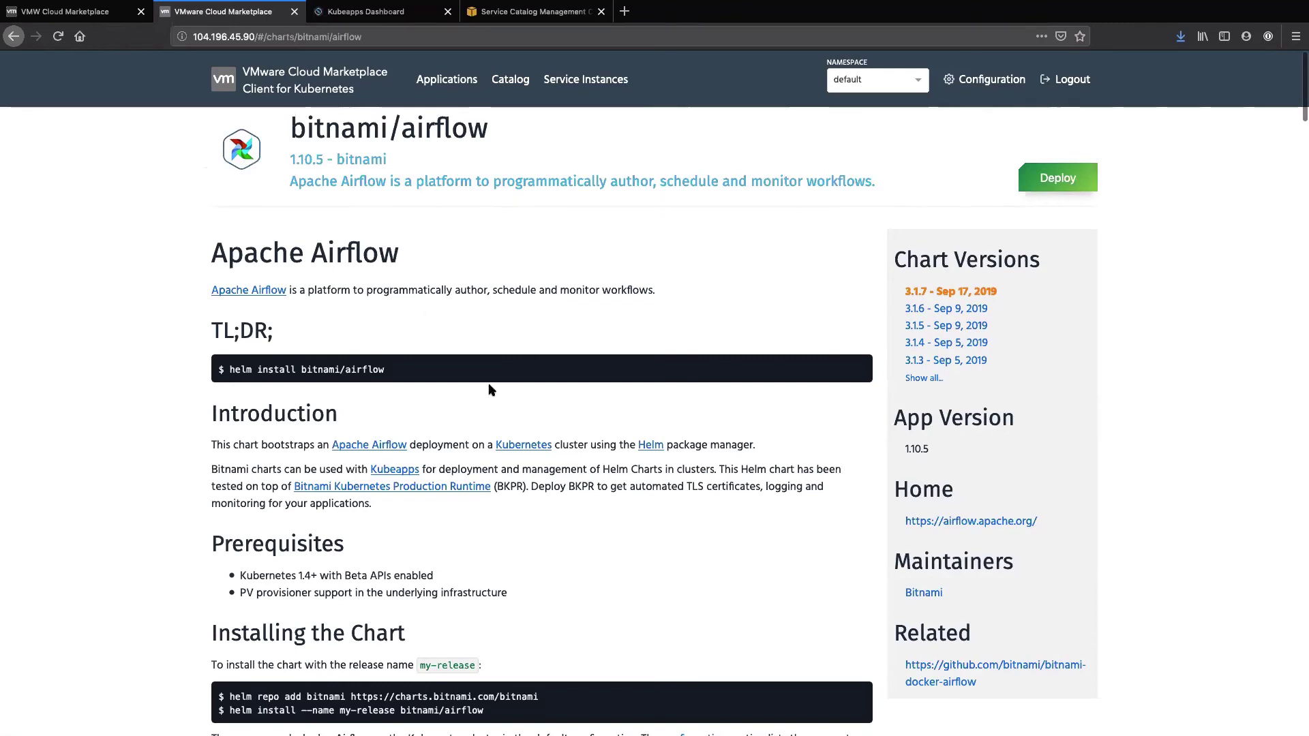
pyautogui.click(1051, 175)
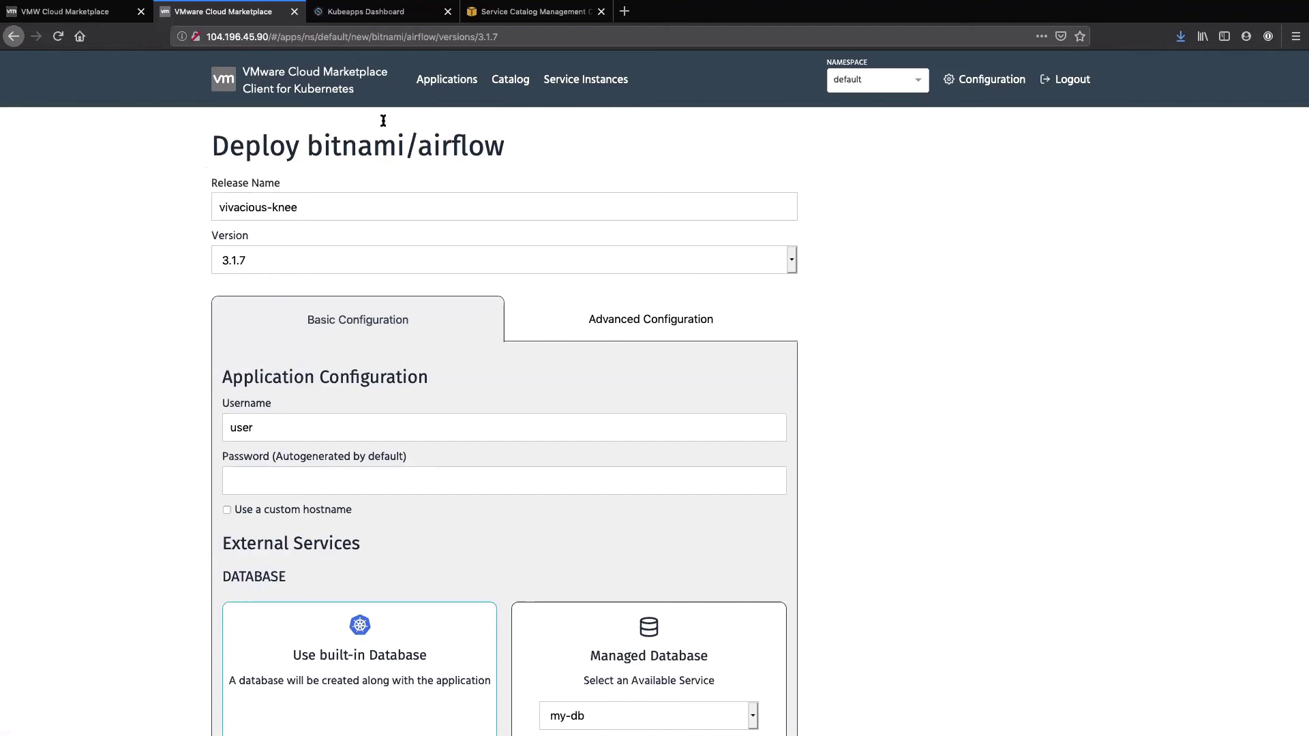
# Switch to the Kubeapps dashboard, open the deployed mag3 application and review its access URLs, notes, secrets, deployments and services
pyautogui.click(377, 16)
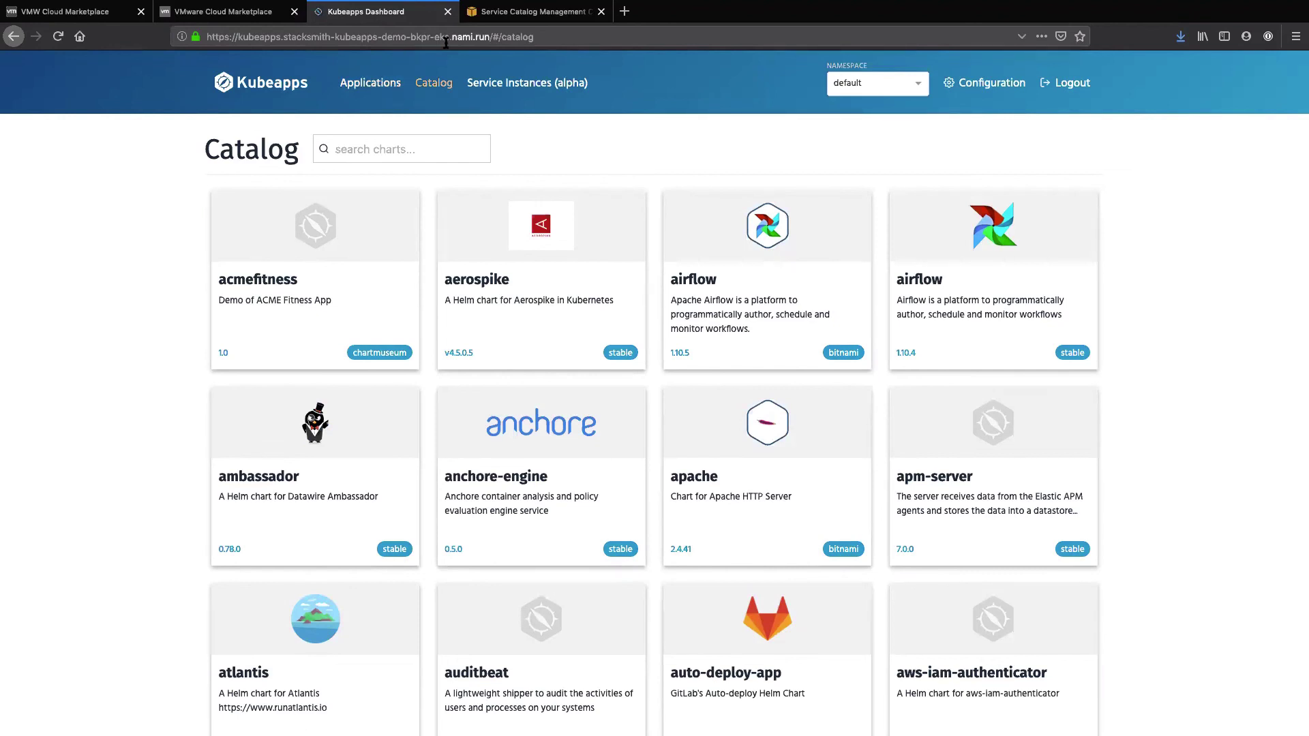
pyautogui.click(370, 84)
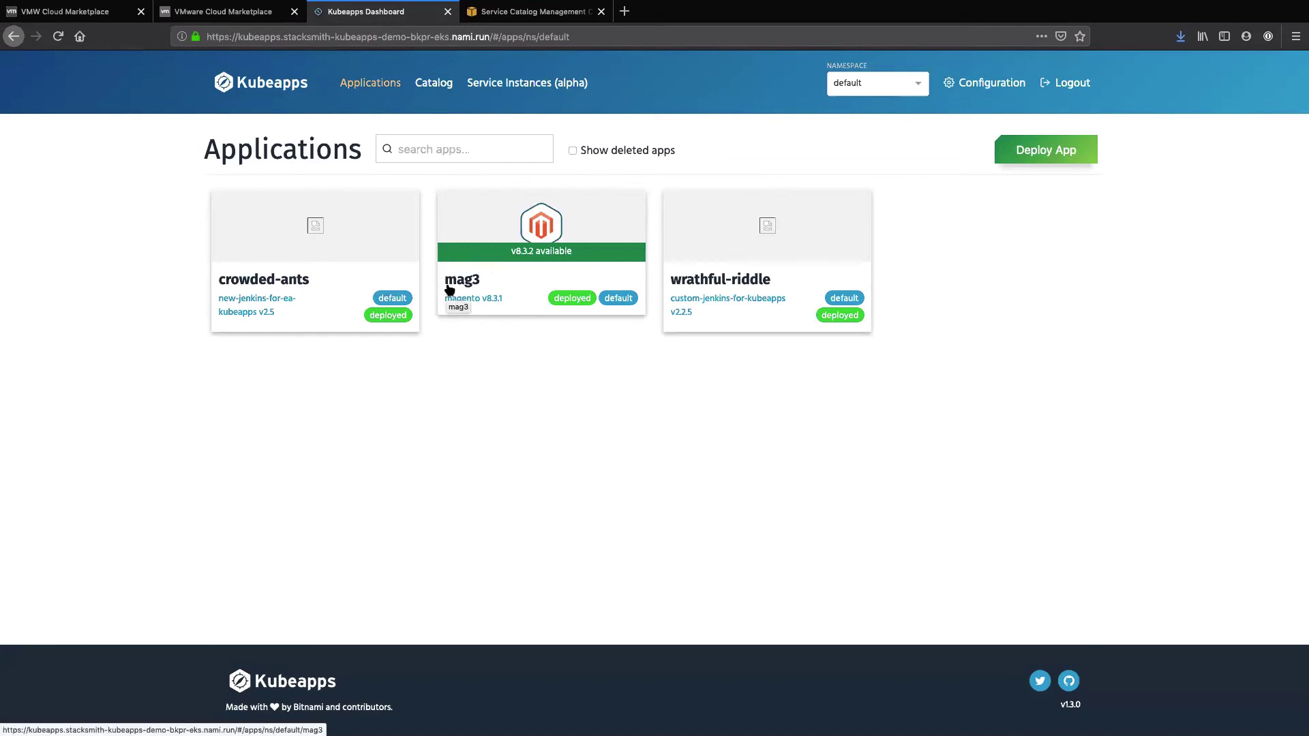
pyautogui.click(498, 215)
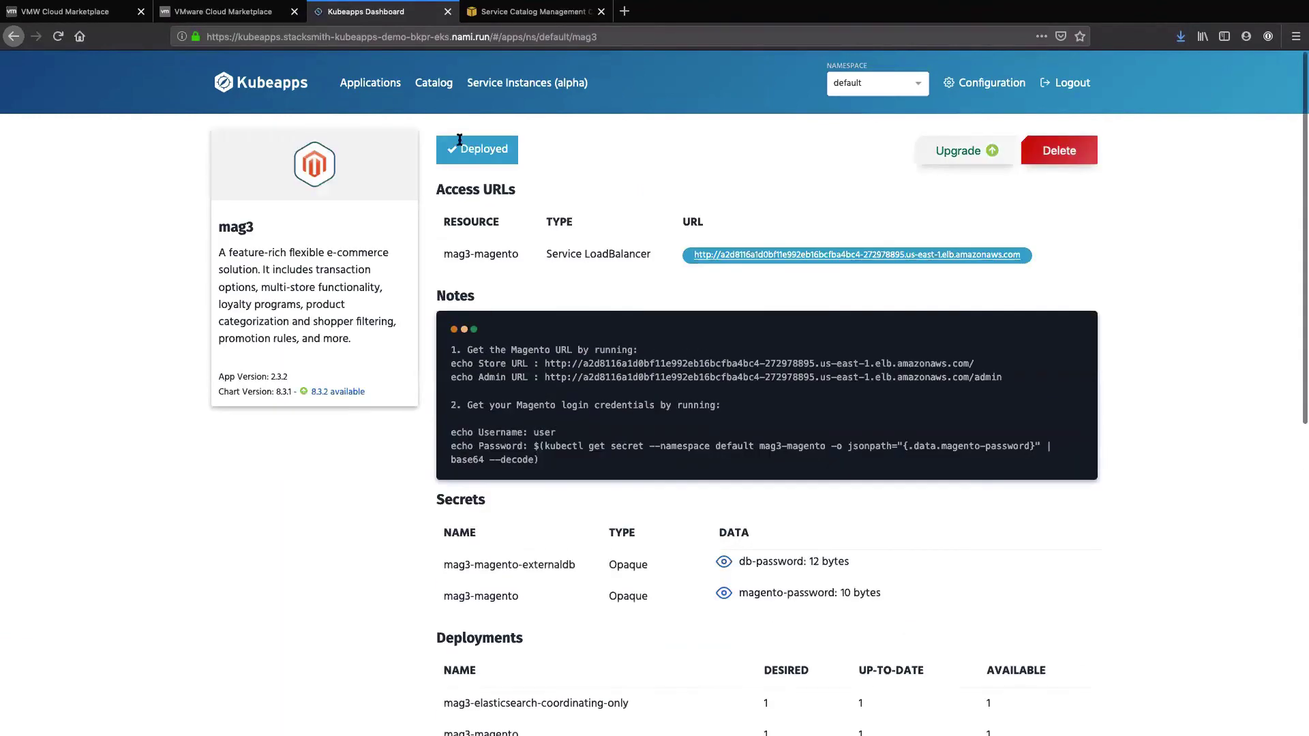
pyautogui.scroll(-4, 511, 368)
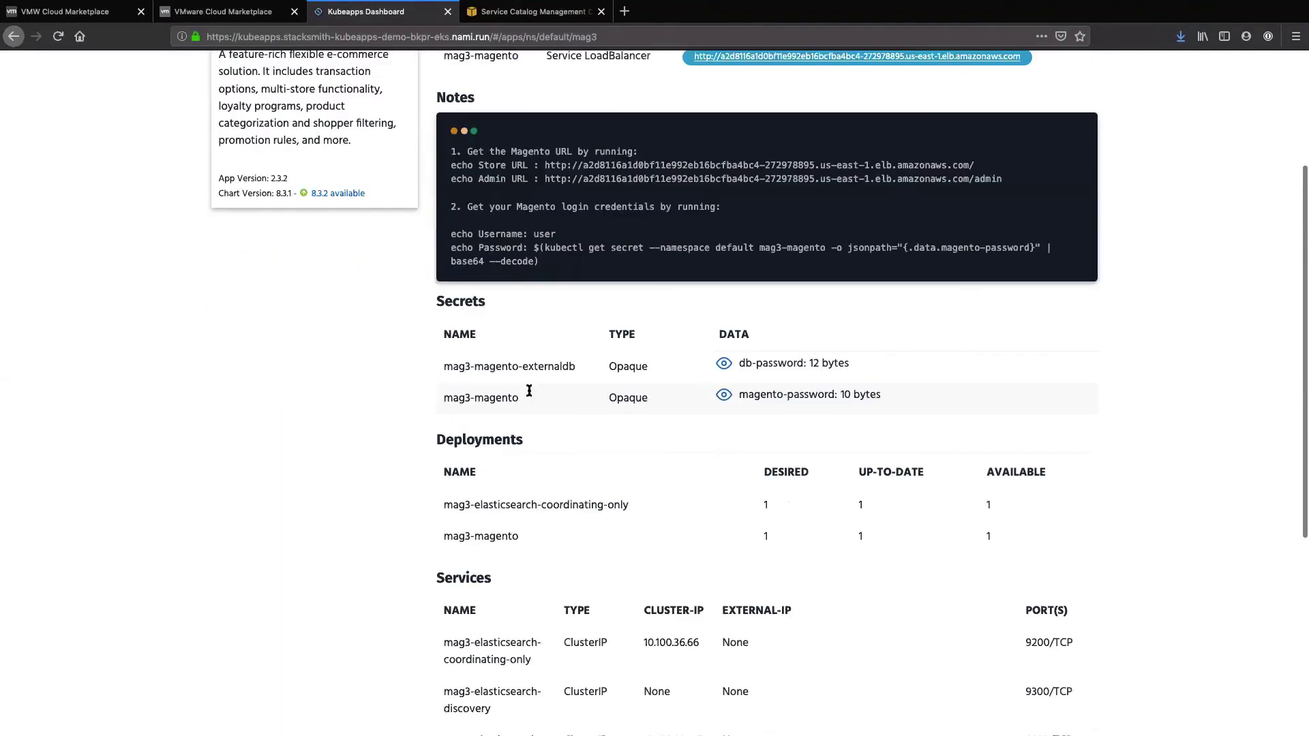
pyautogui.scroll(4, 530, 394)
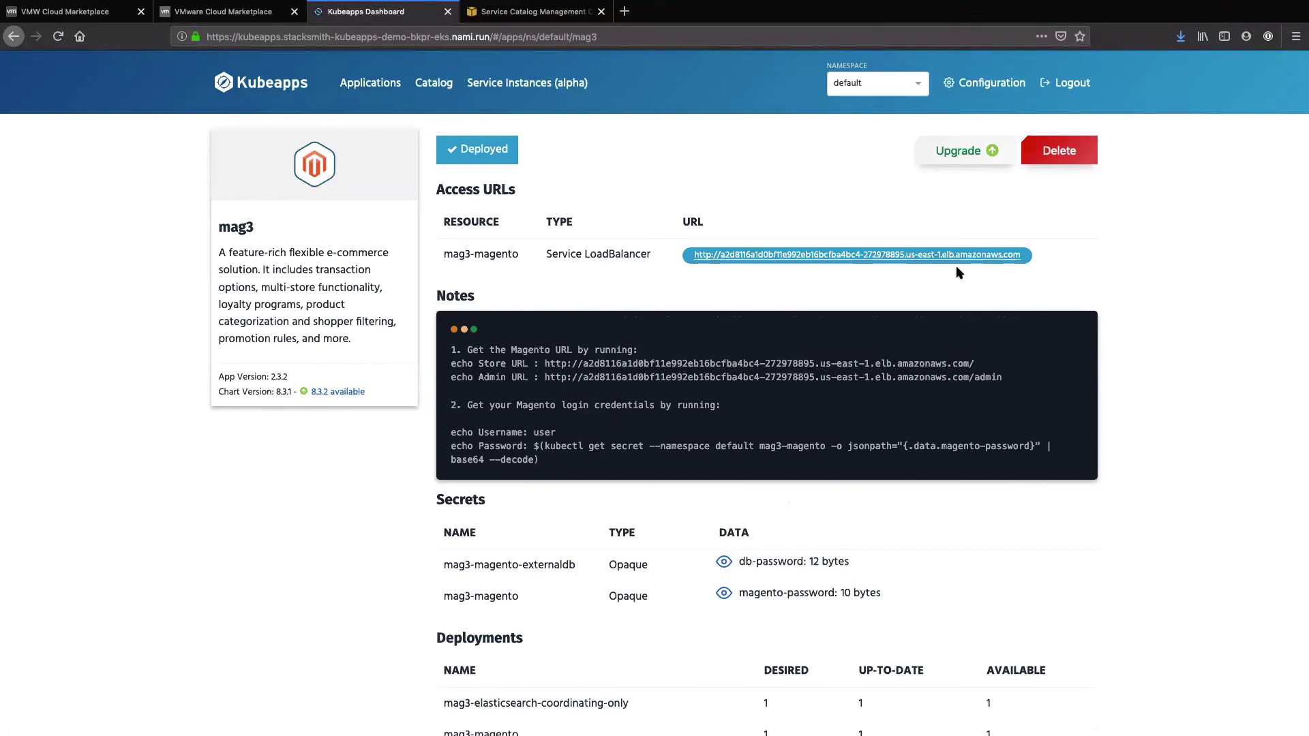
# Start an upgrade of mag3 from the bitnami repository, review the values down to the external database configuration, and submit it
pyautogui.click(953, 163)
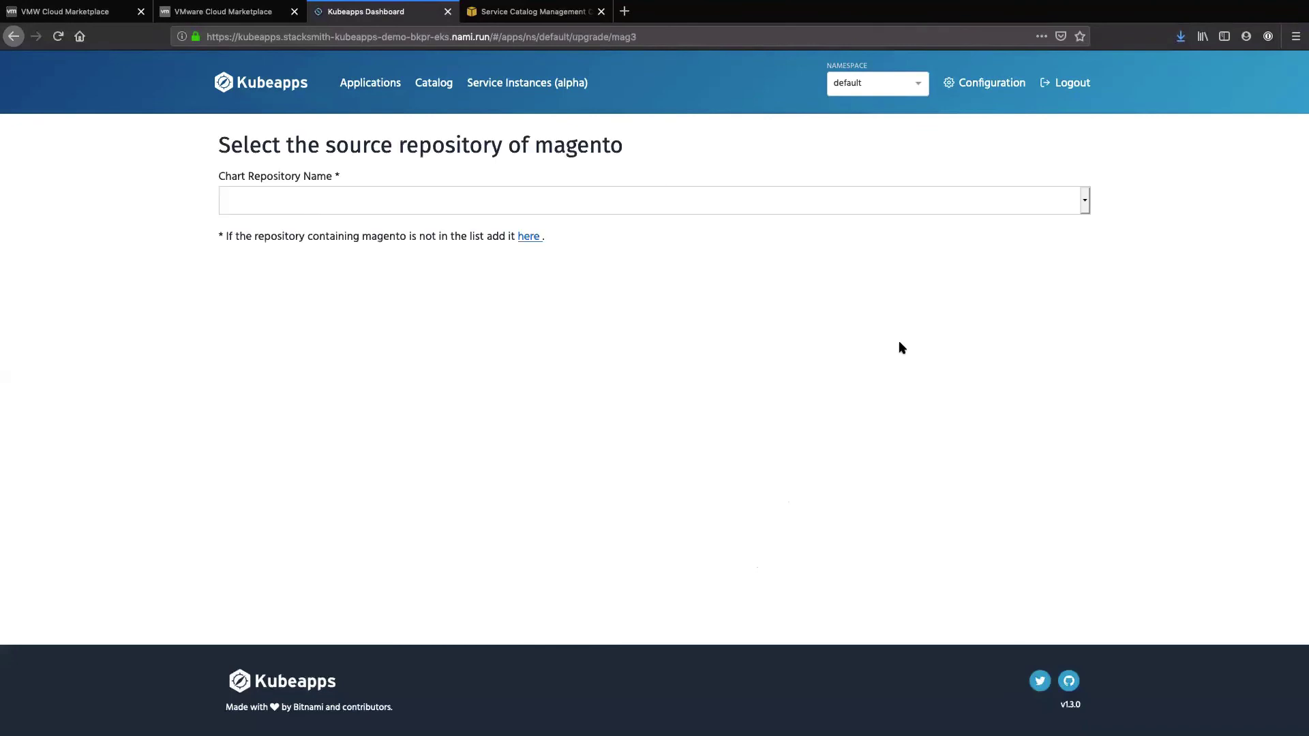
pyautogui.click(614, 206)
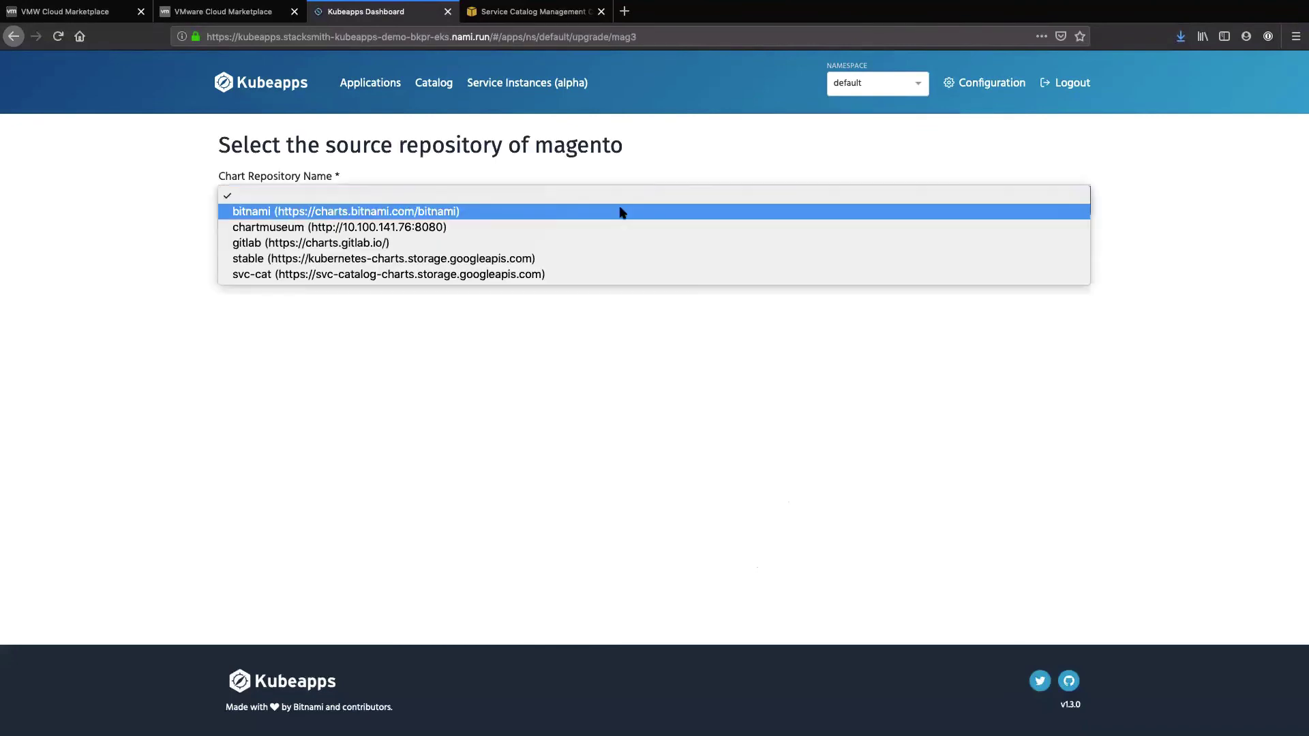
pyautogui.click(485, 213)
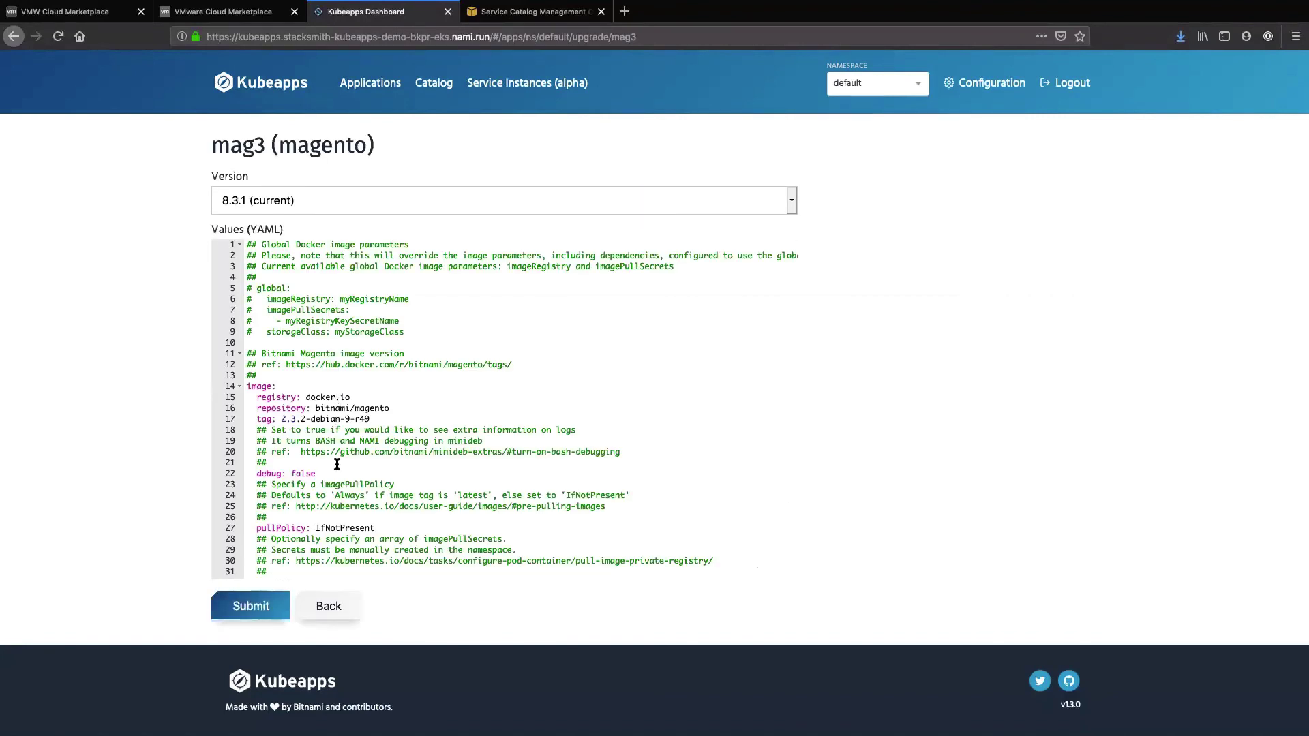
pyautogui.scroll(-15, 338, 462)
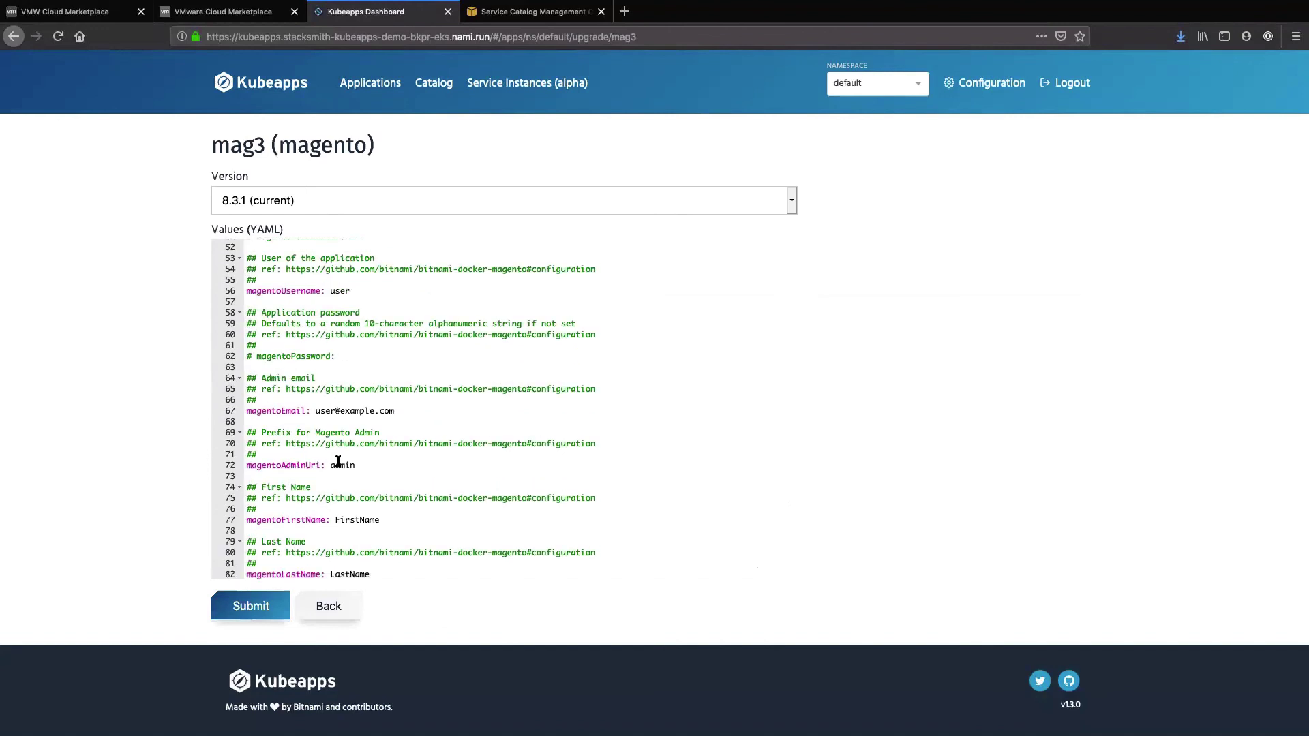
pyautogui.scroll(-7, 338, 462)
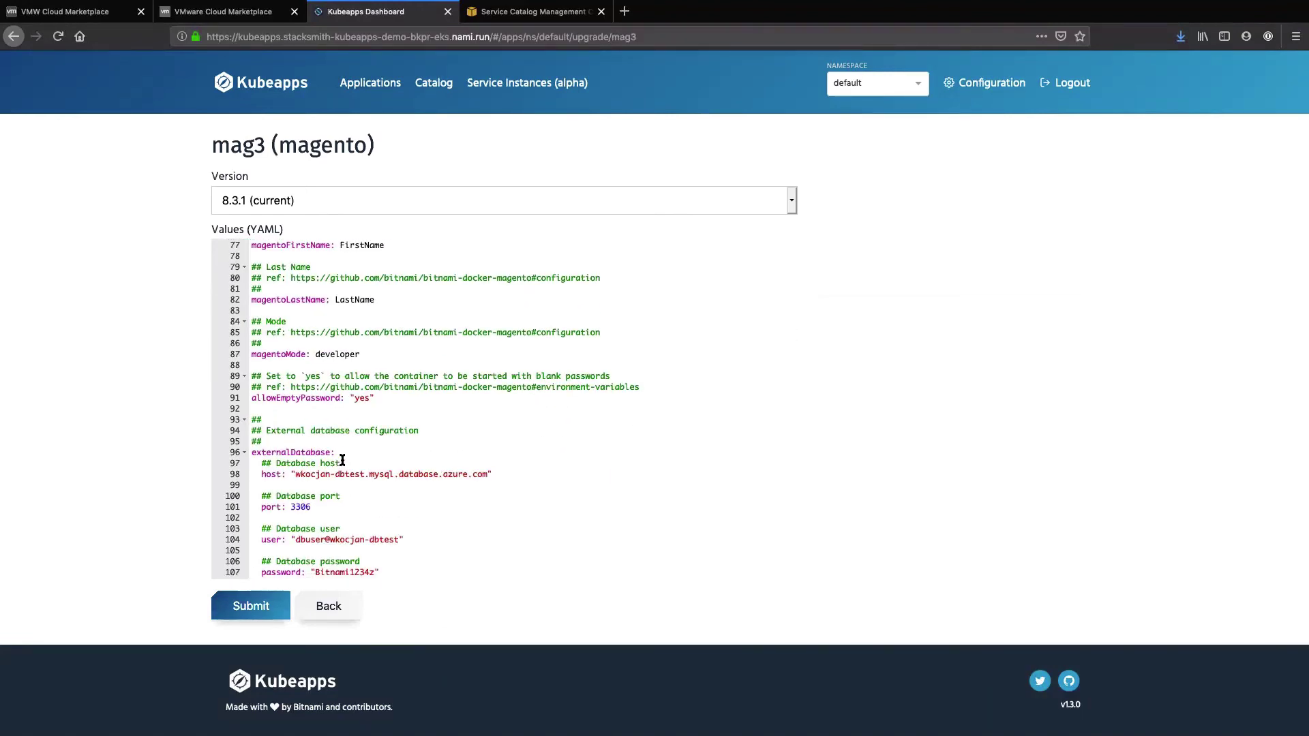
pyautogui.click(240, 601)
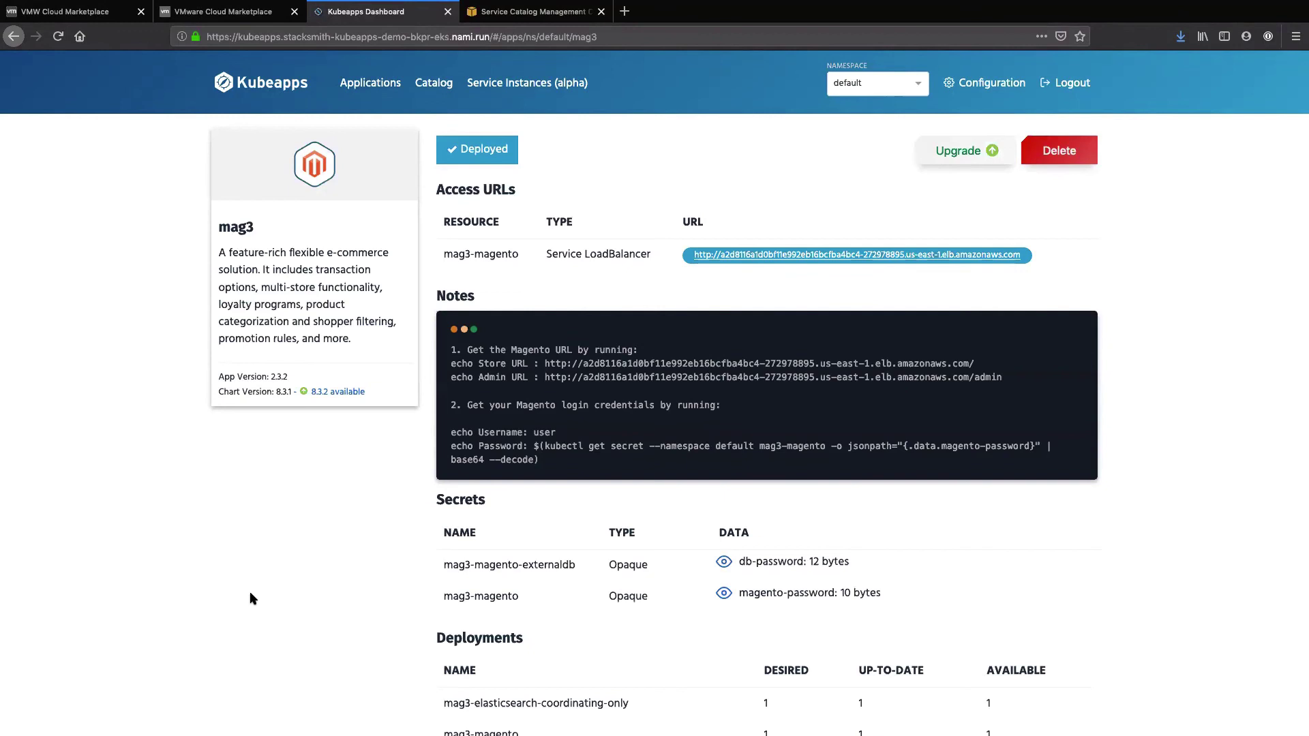
# Switch to the slide presentation and advance from the Demos slide to the Thank you slide
pyautogui.press('super+Tab')
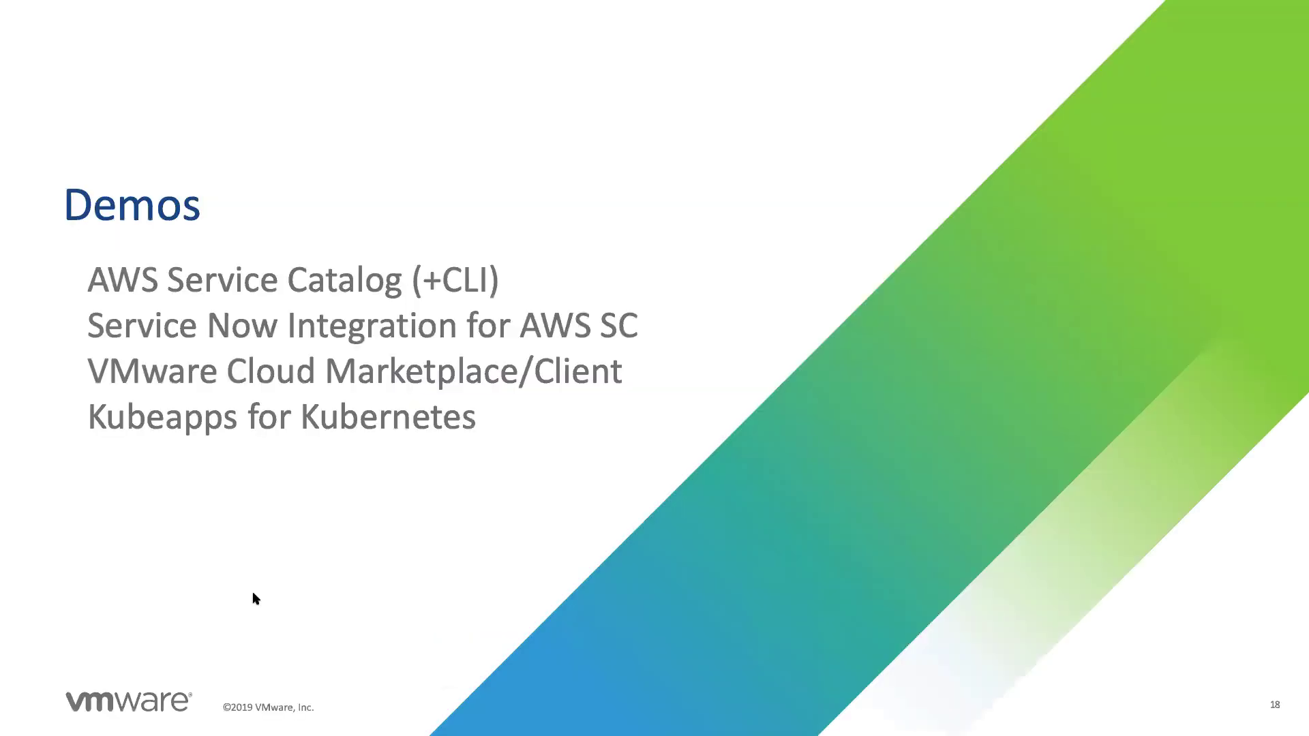
pyautogui.press('Right')
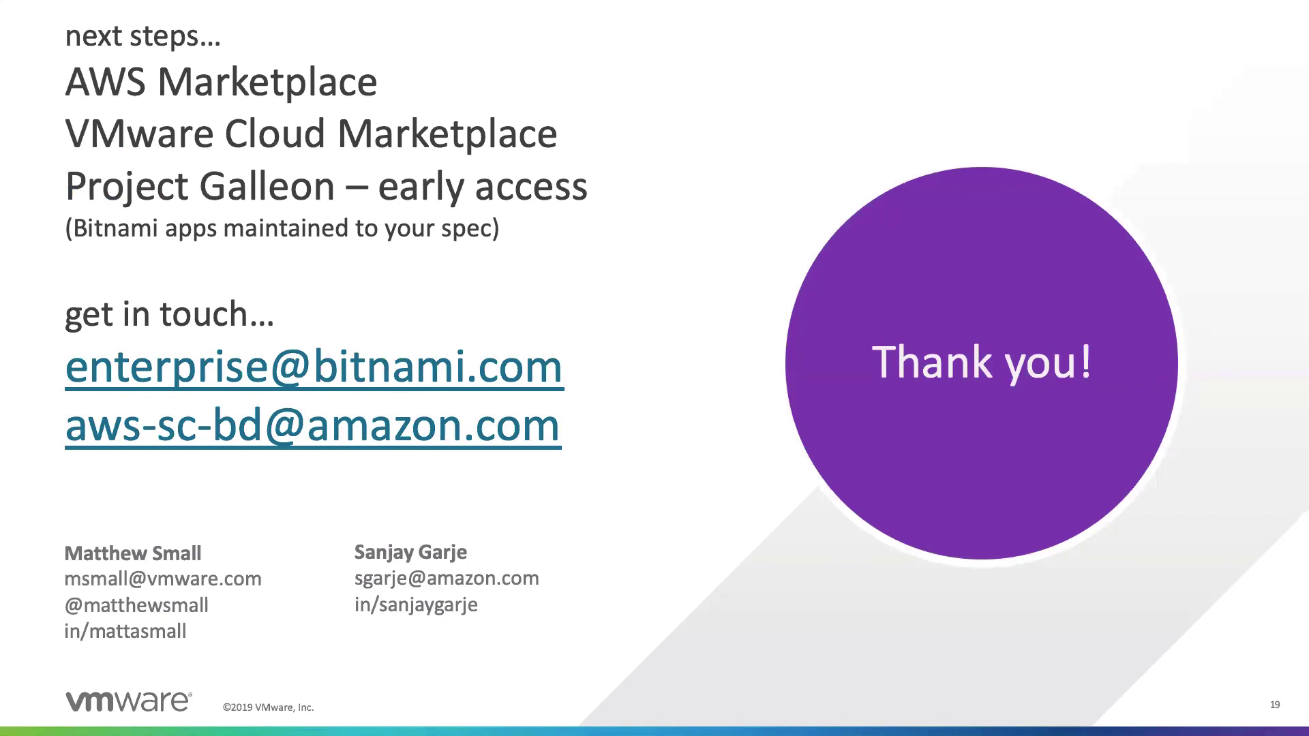